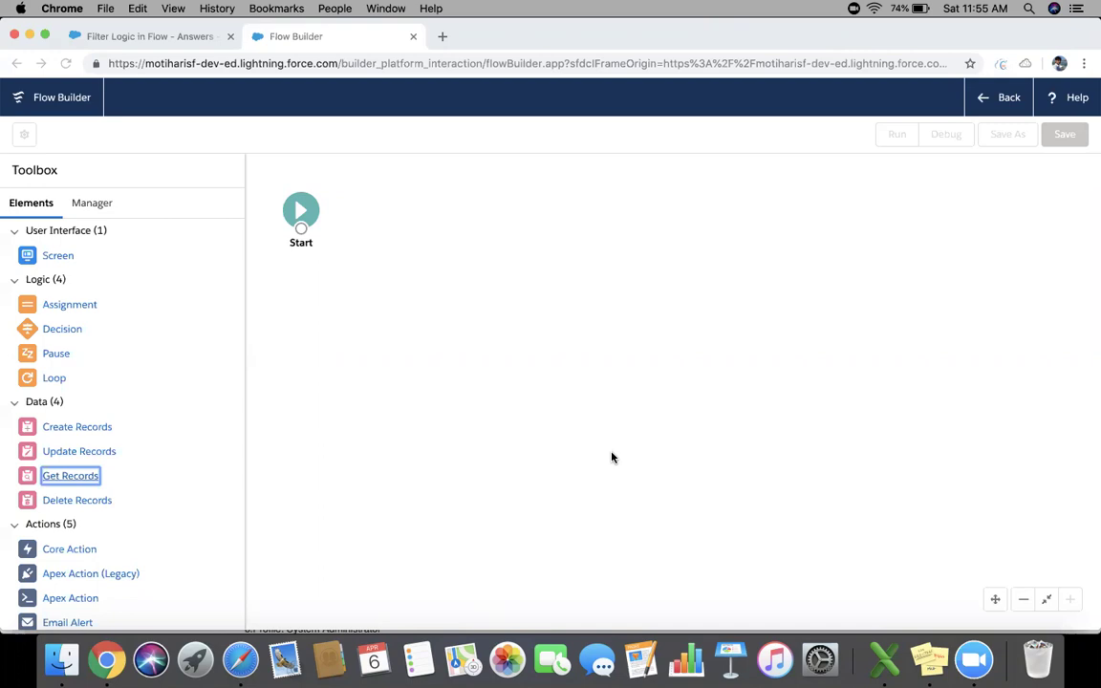
- Add a Get Records element to the flow and label it "Find leads" with the API name Find_leads
{"action": "left_click", "coordinate": [73, 480]}
{"action": "left_click_drag", "start_coordinate": [72, 480], "coordinate": [411, 296]}
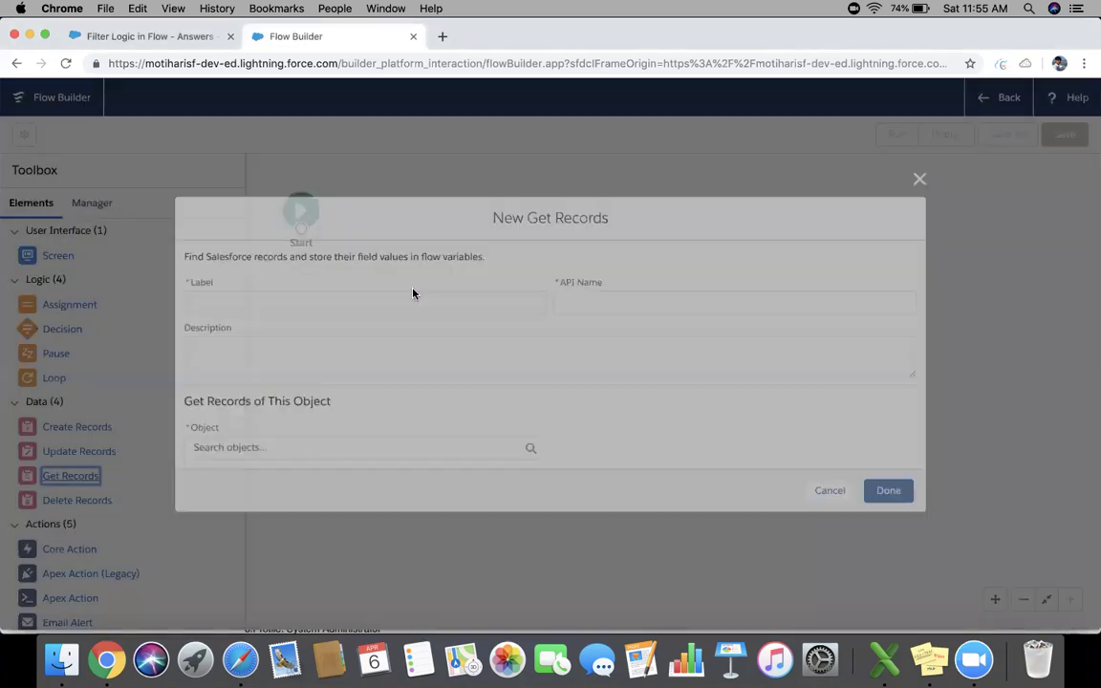
{"action": "type", "text": "Fin"}
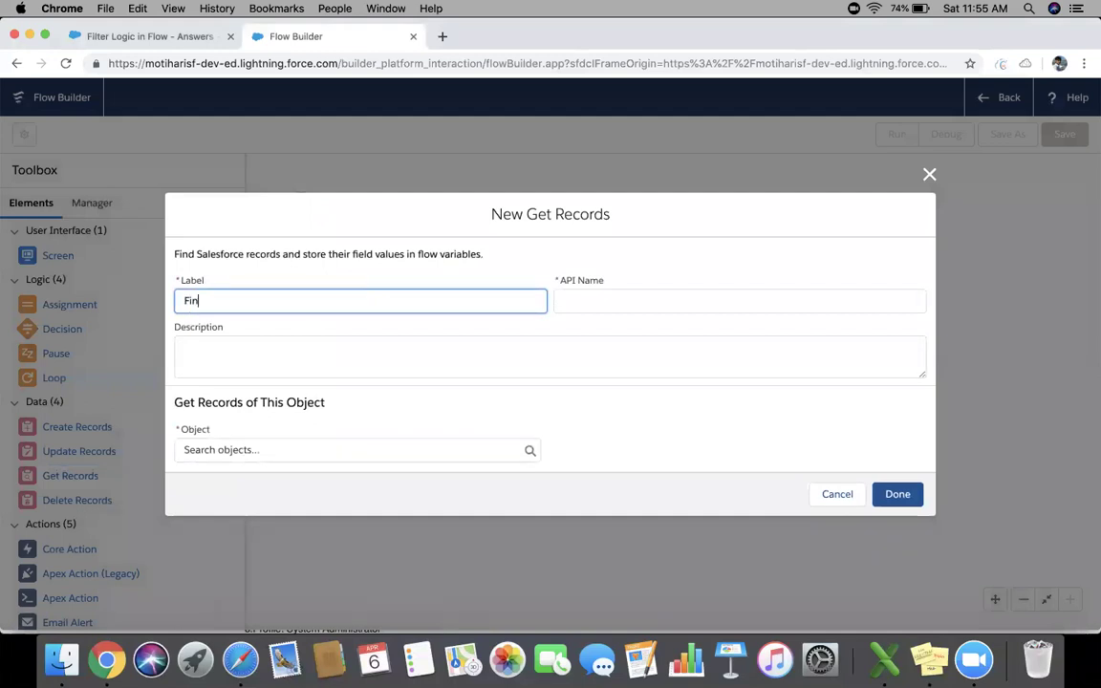
{"action": "type", "text": "d leads"}
{"action": "key", "text": "Tab"}
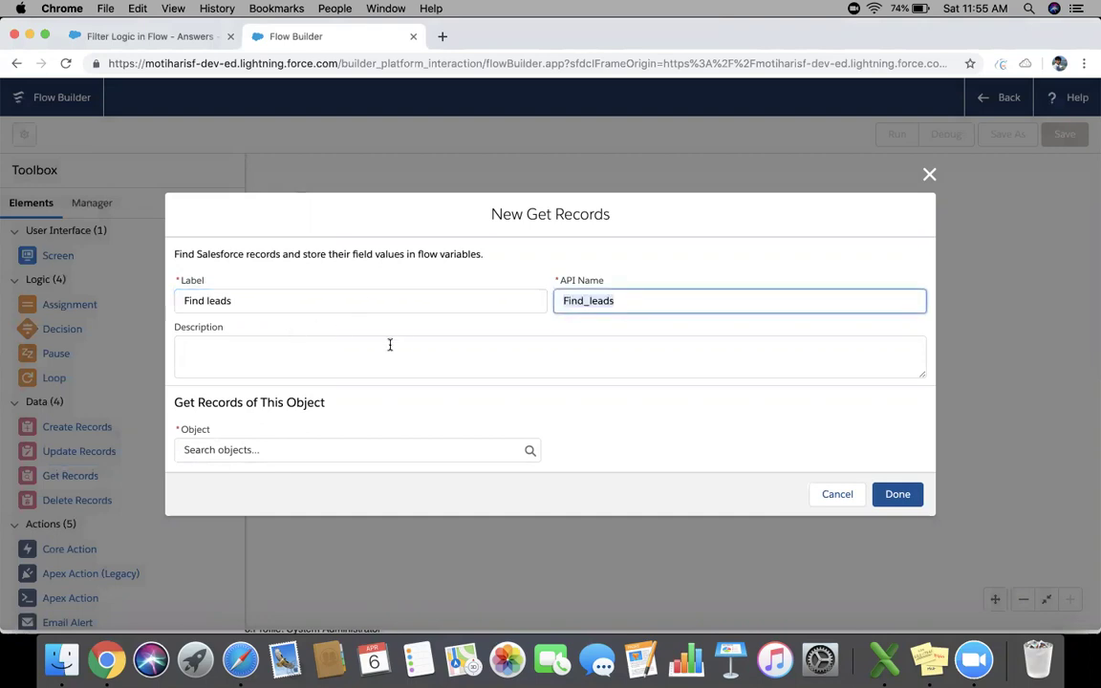
- Set Lead as the object whose records are retrieved
{"action": "left_click", "coordinate": [258, 447]}
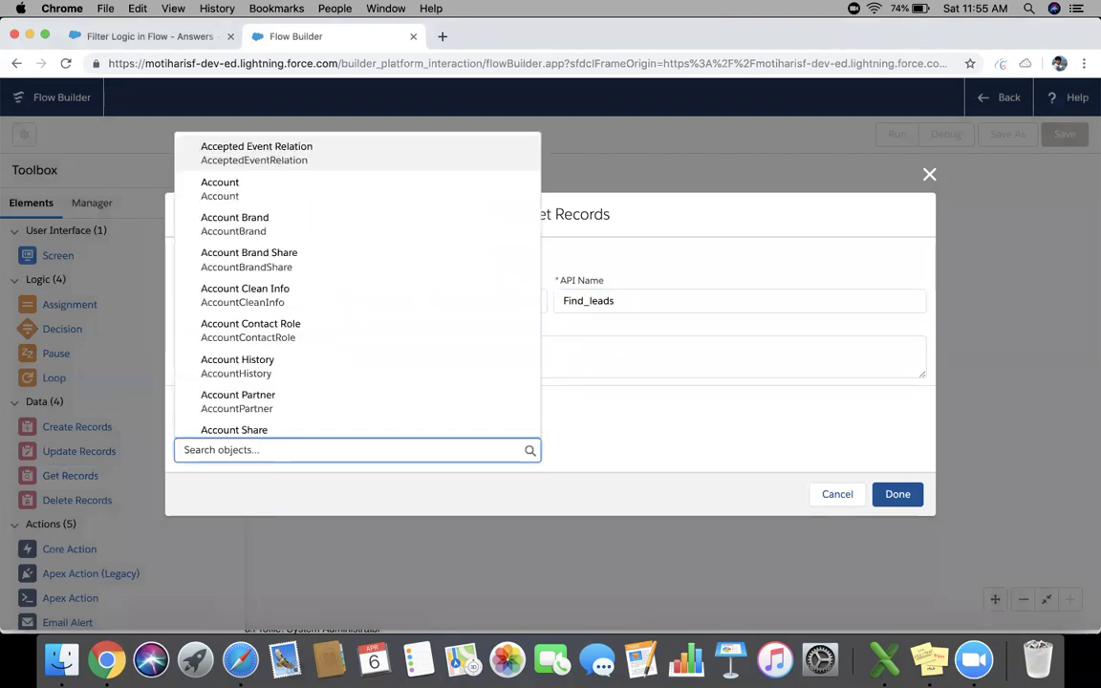
{"action": "type", "text": "lead"}
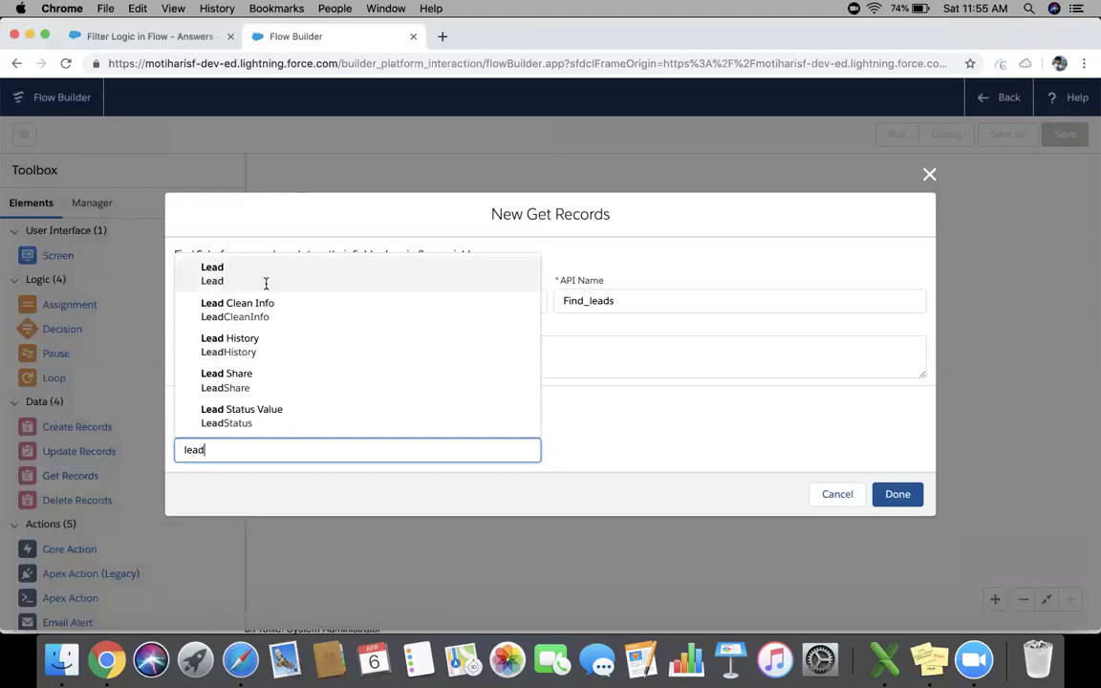
{"action": "left_click", "coordinate": [267, 277]}
- Set the condition requirements for filtering lead records to "Conditions are Met"
{"action": "scroll", "coordinate": [344, 346], "scroll_direction": "down", "scroll_amount": 5}
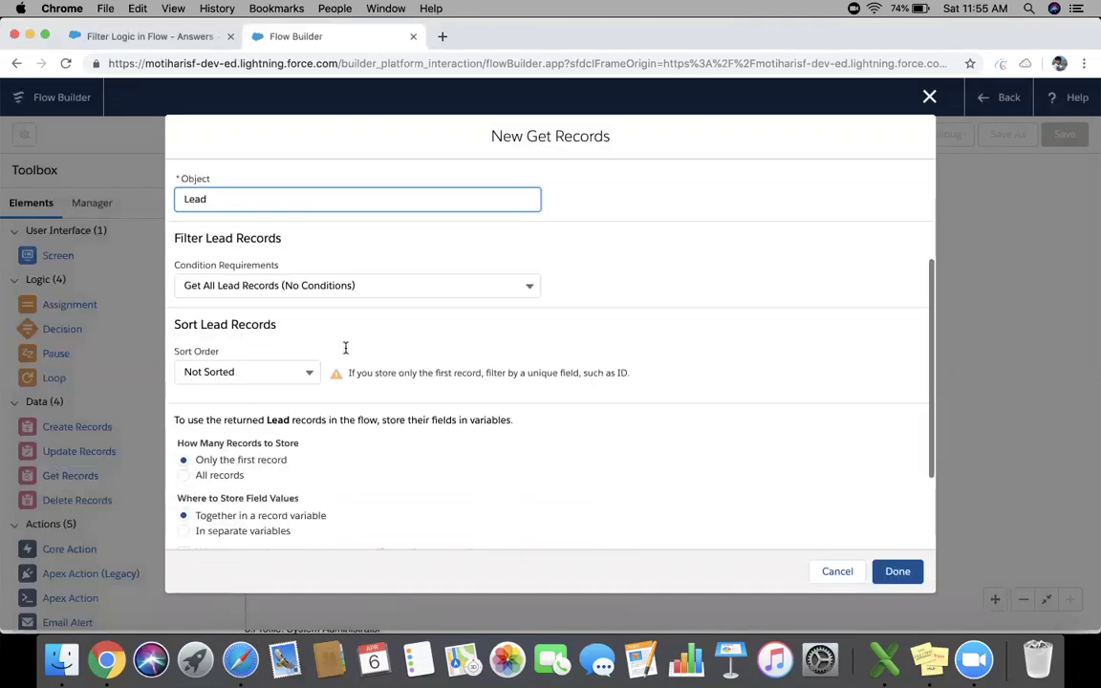
{"action": "left_click", "coordinate": [293, 268]}
{"action": "left_click", "coordinate": [255, 324]}
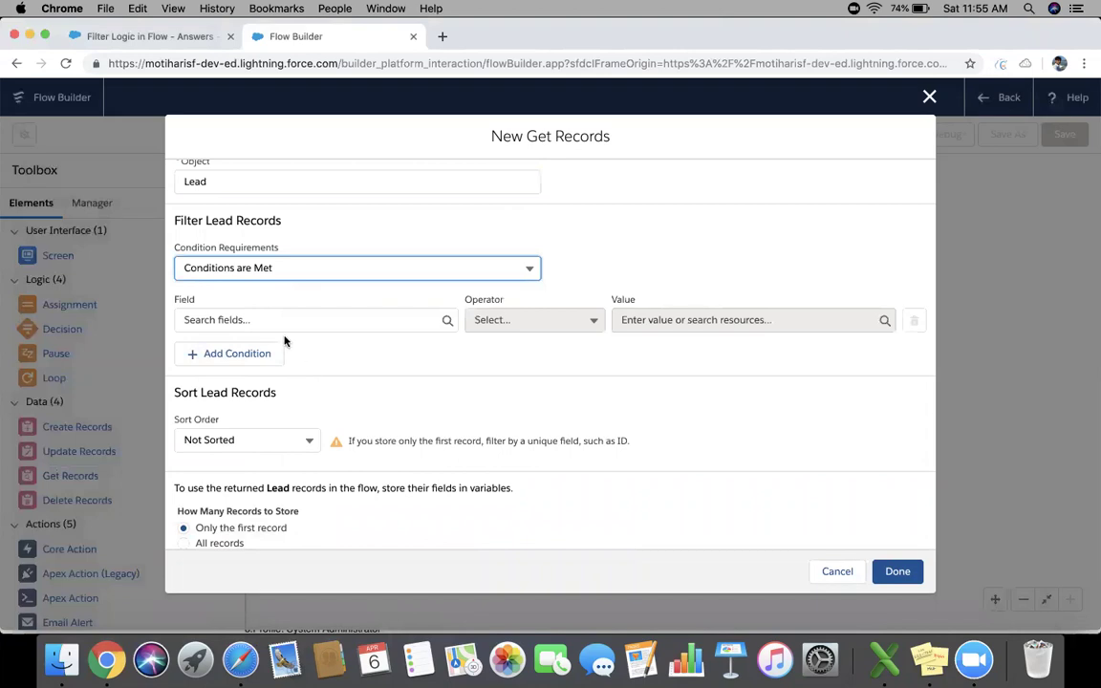
- Define the first filter condition as Status Equals "Open - Not Contacted"
{"action": "left_click", "coordinate": [262, 319]}
{"action": "type", "text": "sta"}
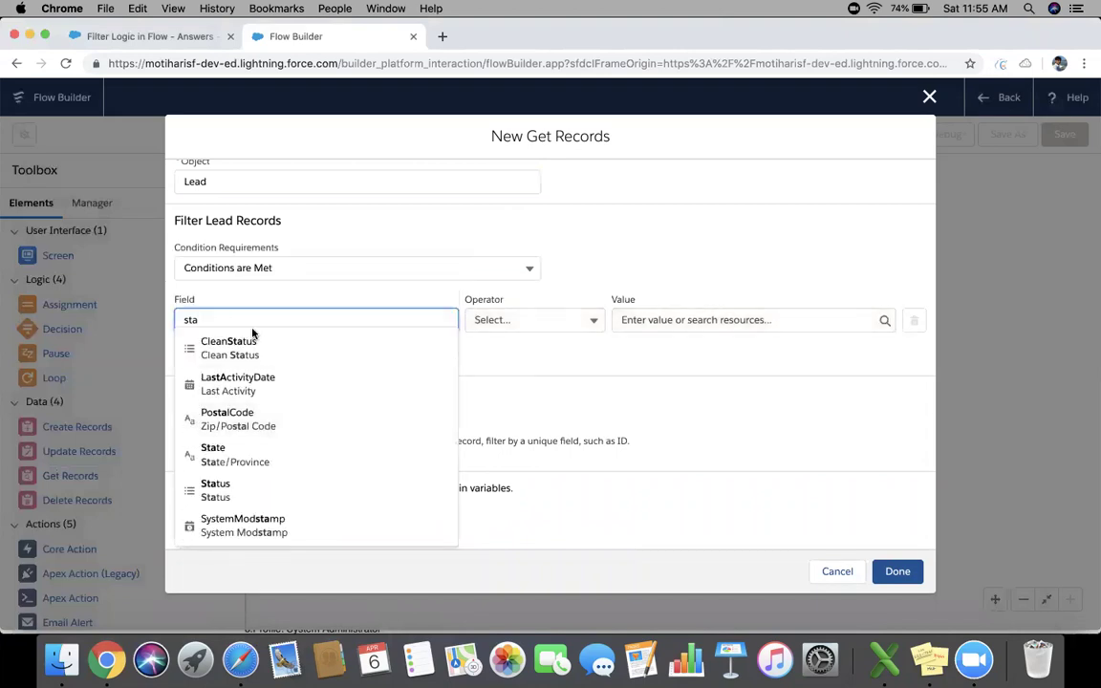
{"action": "left_click", "coordinate": [238, 456]}
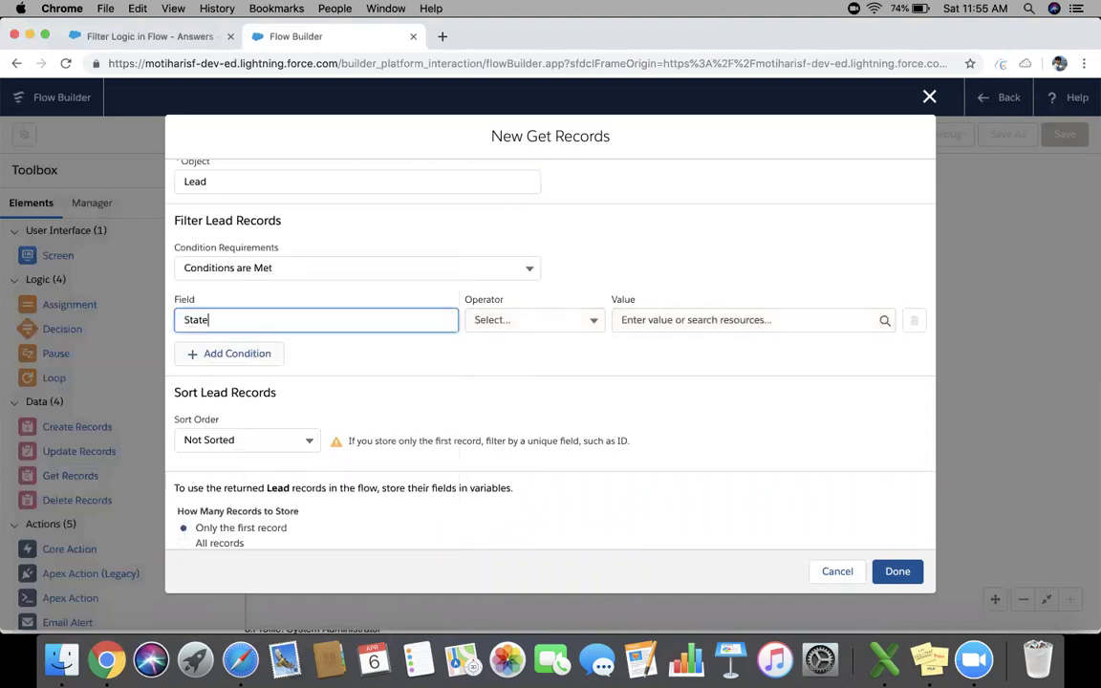
{"action": "key", "text": "BackSpace"}
{"action": "left_click", "coordinate": [216, 425]}
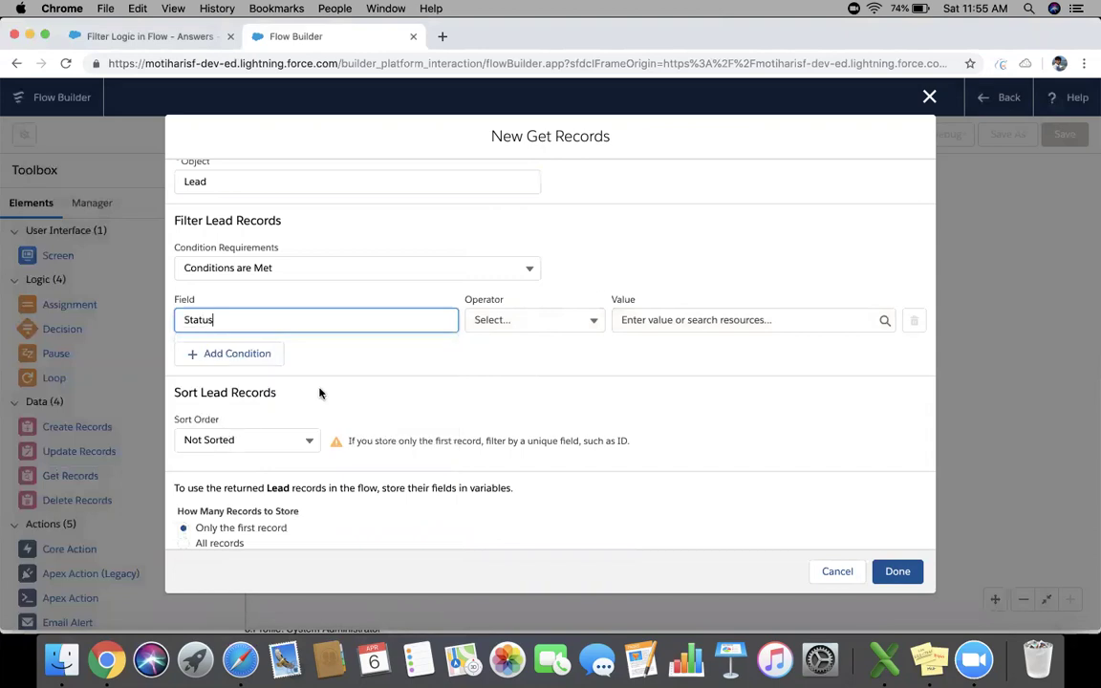
{"action": "left_click", "coordinate": [530, 319]}
{"action": "left_click", "coordinate": [506, 353]}
{"action": "left_click", "coordinate": [654, 320]}
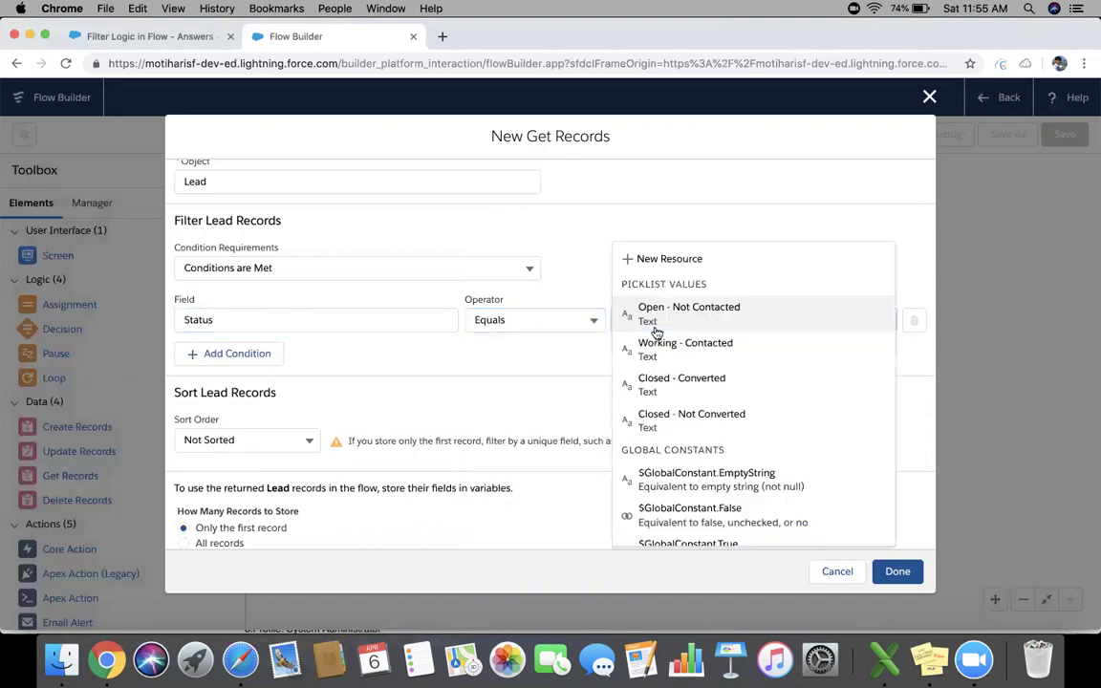
{"action": "left_click", "coordinate": [674, 316]}
{"action": "left_click", "coordinate": [327, 376]}
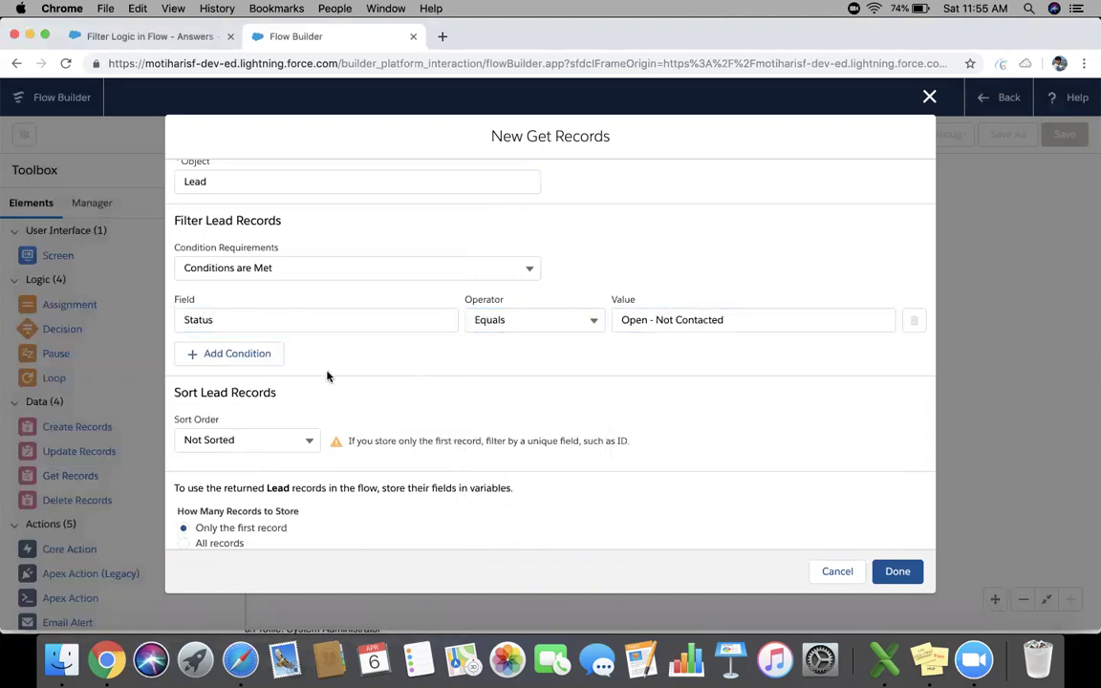
- Add a second filter condition with Status Equals "Working - Contacted"
{"action": "left_click", "coordinate": [246, 353]}
{"action": "left_click", "coordinate": [226, 366]}
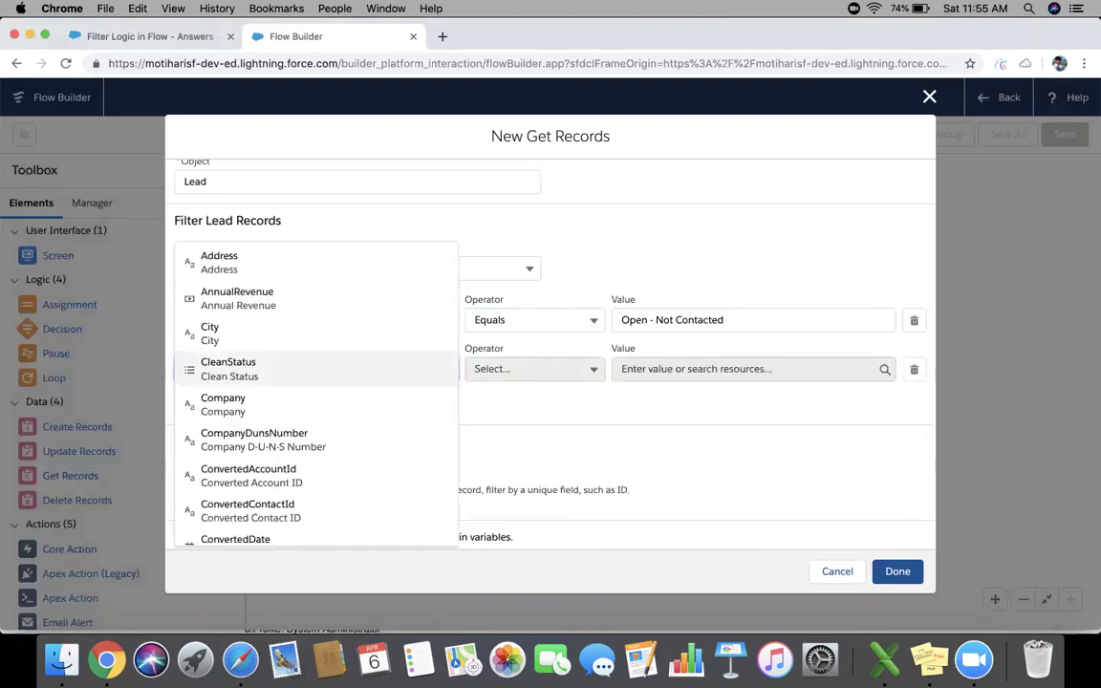
{"action": "type", "text": "stat"}
{"action": "left_click", "coordinate": [238, 468]}
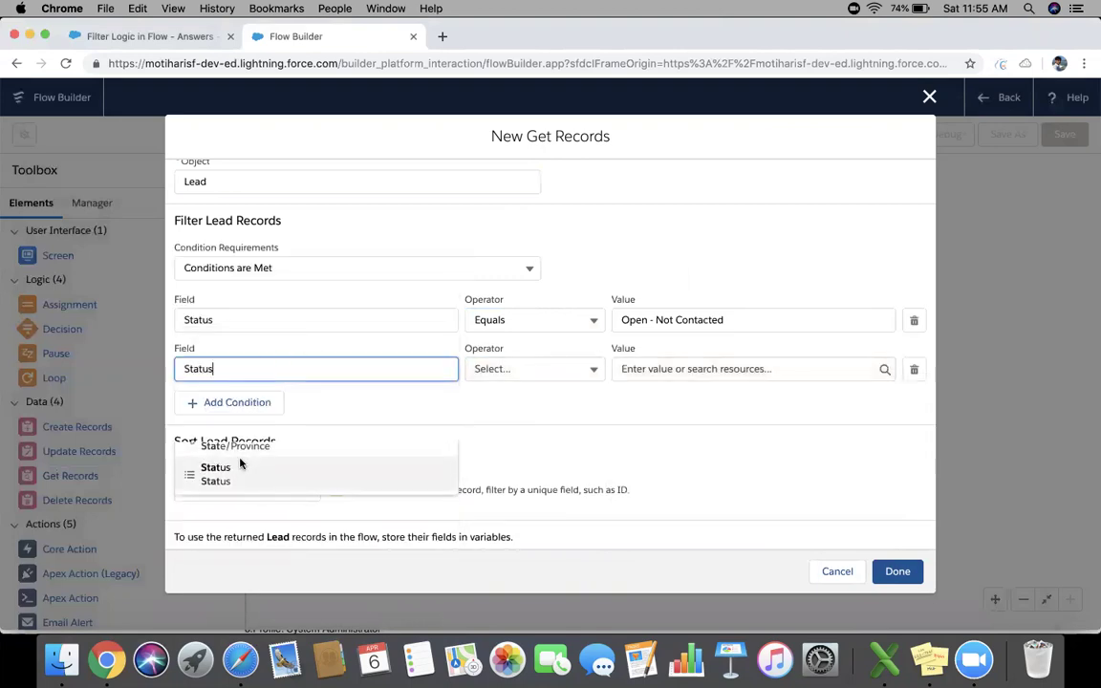
{"action": "left_click", "coordinate": [535, 363]}
{"action": "left_click", "coordinate": [512, 401]}
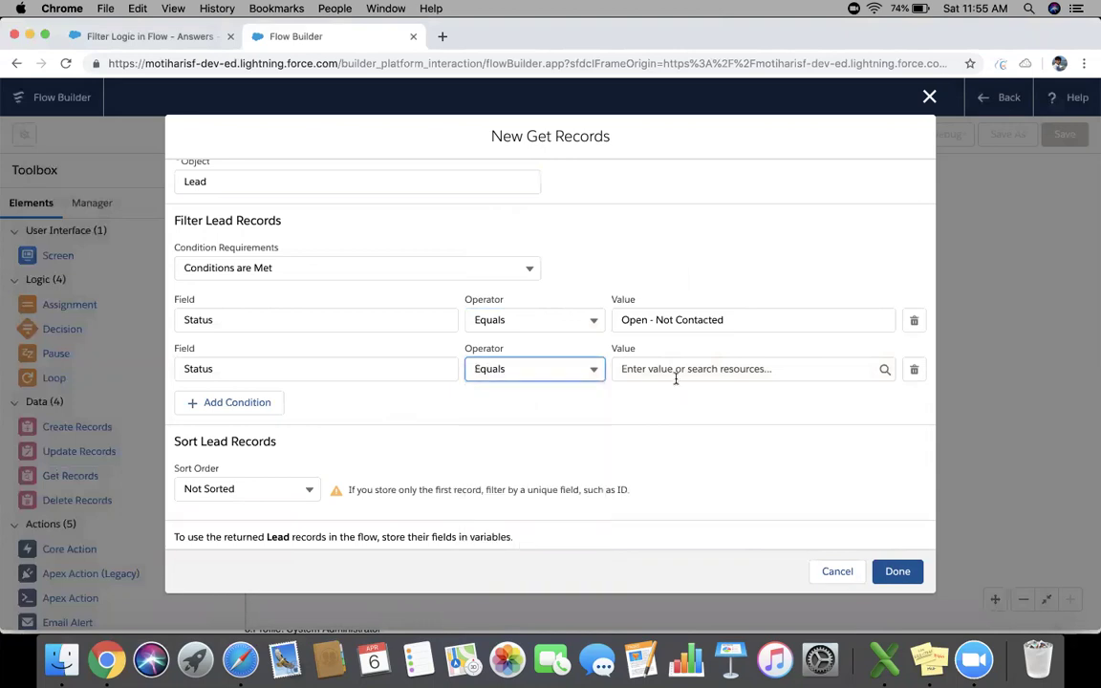
{"action": "left_click", "coordinate": [675, 374]}
{"action": "left_click", "coordinate": [713, 350]}
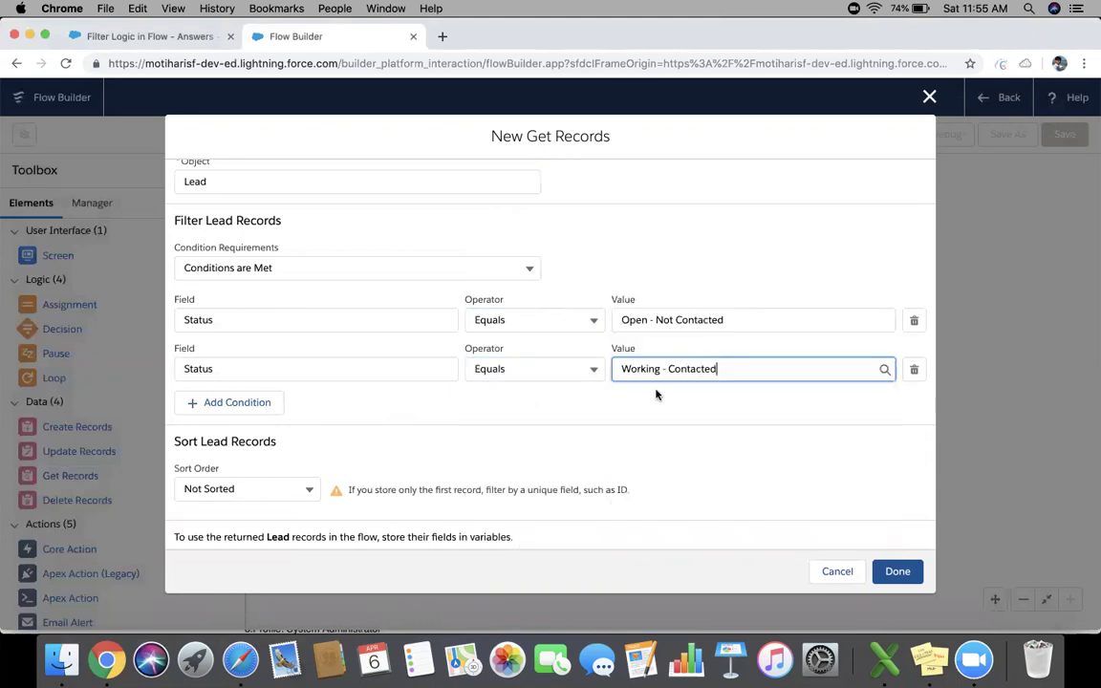
{"action": "left_click", "coordinate": [235, 322]}
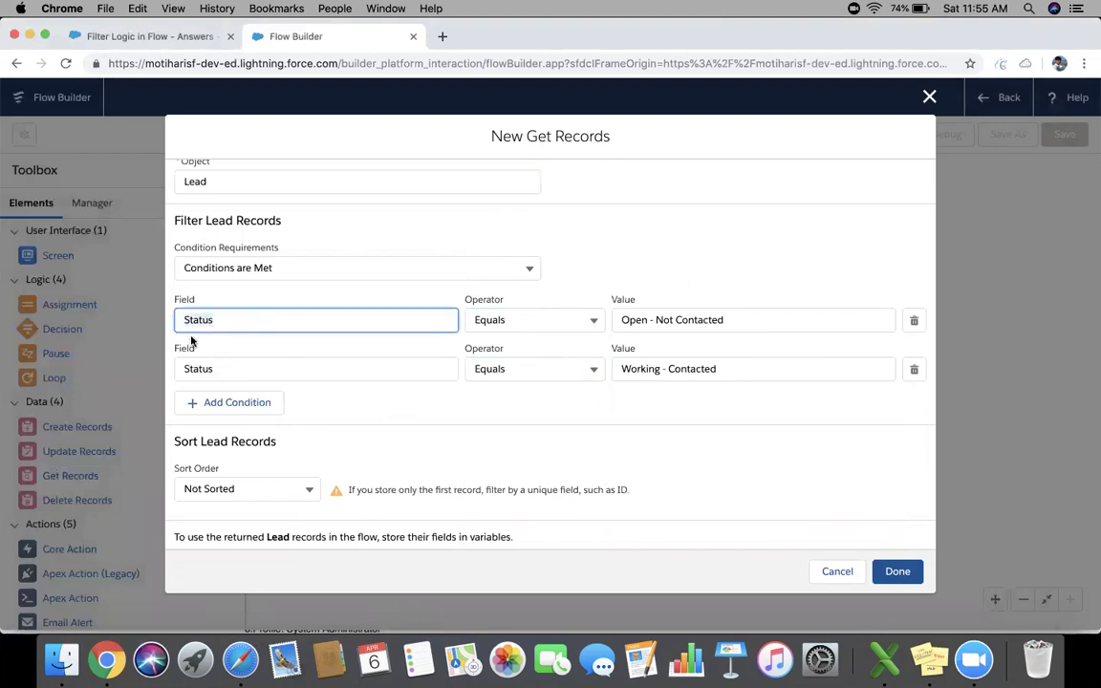
{"action": "left_click", "coordinate": [266, 337]}
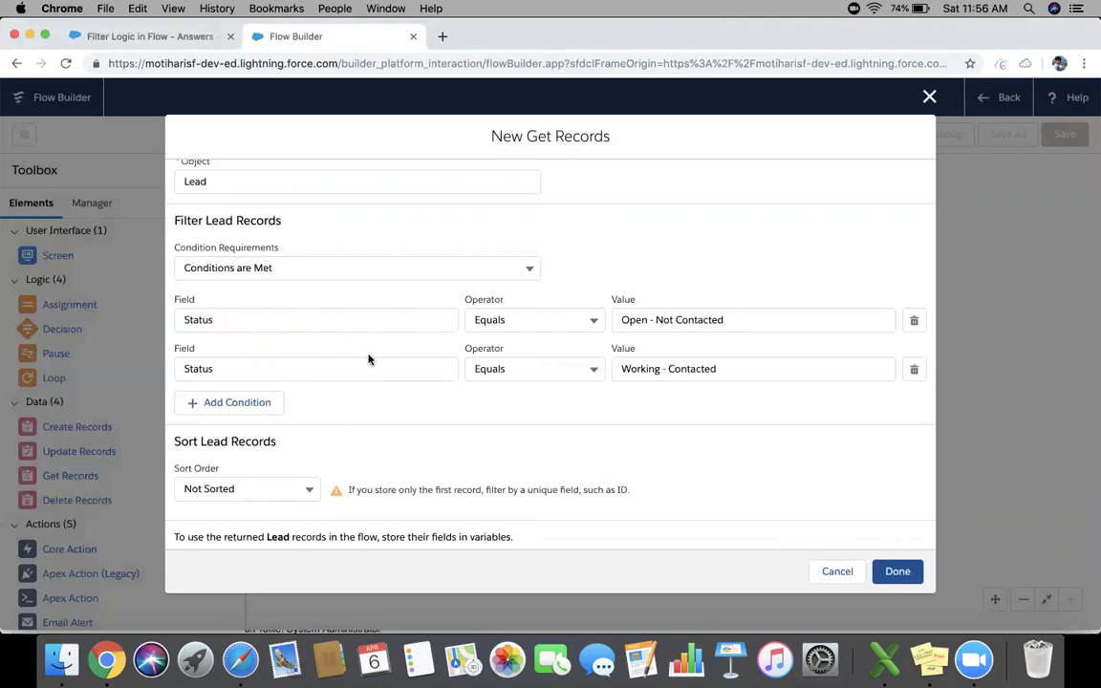
{"action": "left_click", "coordinate": [184, 318]}
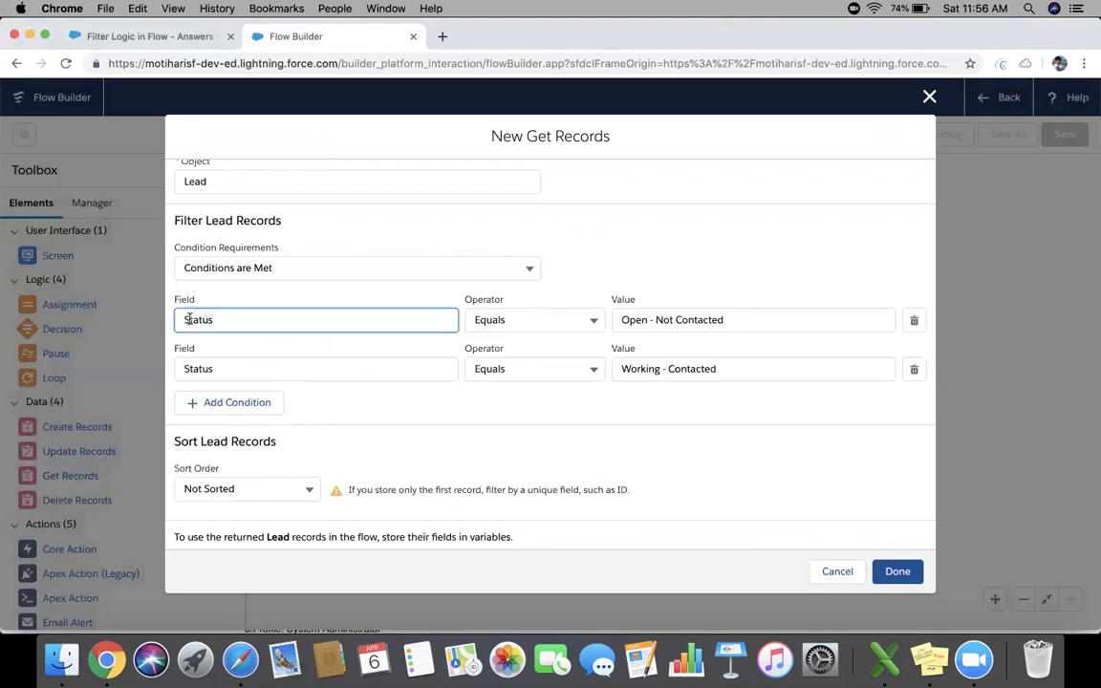
{"action": "left_click", "coordinate": [268, 368]}
{"action": "left_click", "coordinate": [531, 339]}
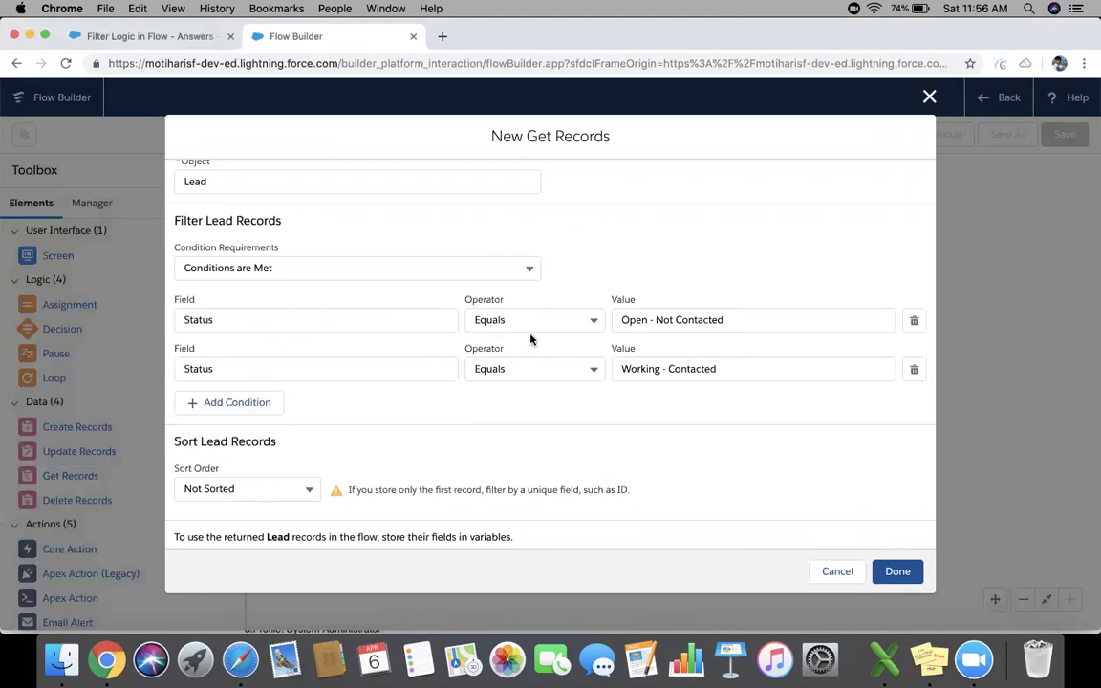
{"action": "left_click_drag", "start_coordinate": [754, 319], "coordinate": [605, 323]}
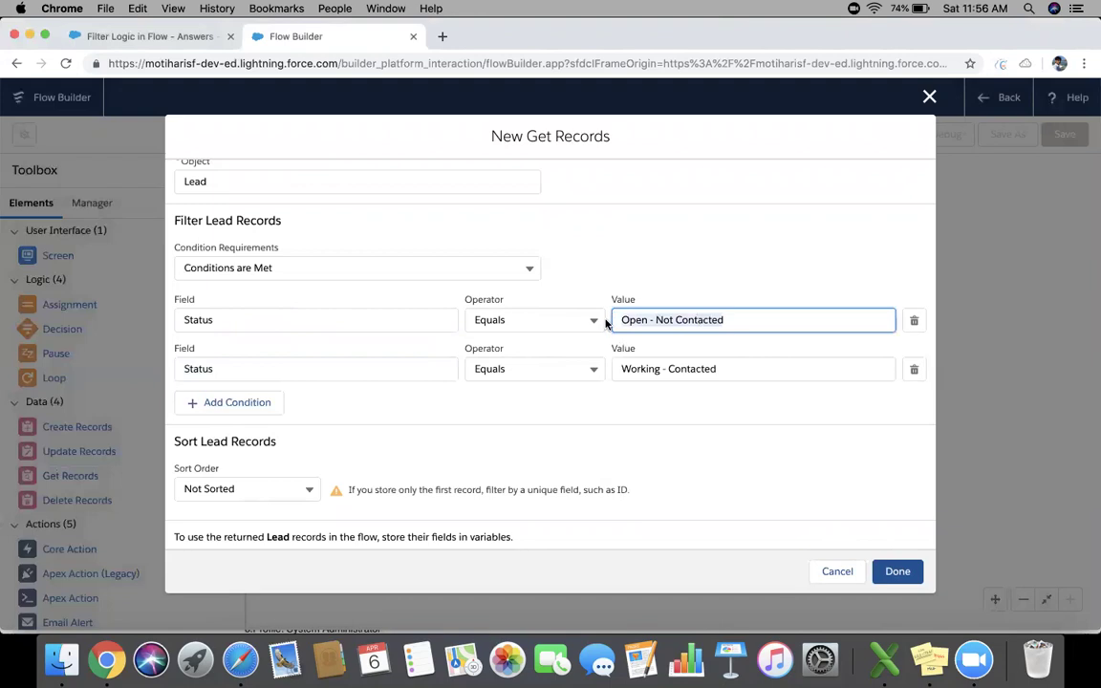
{"action": "left_click", "coordinate": [680, 386]}
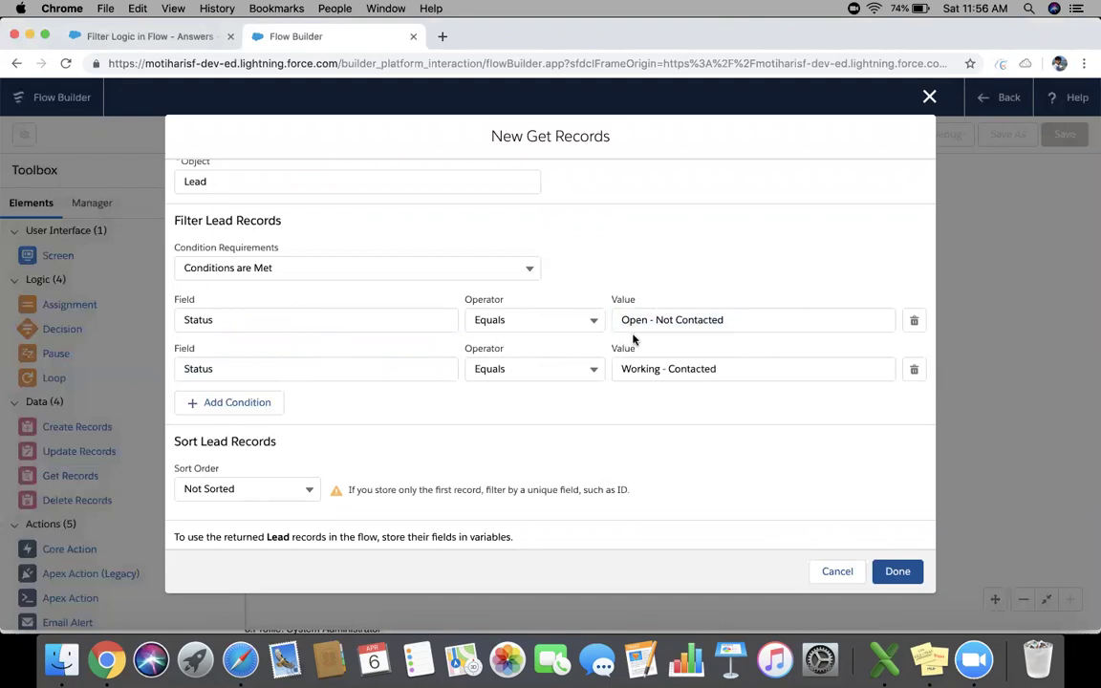
- Choose to store all lead records and start a new variable resource with the API name varLeads for the record collection
{"action": "scroll", "coordinate": [540, 414], "scroll_direction": "down", "scroll_amount": 5}
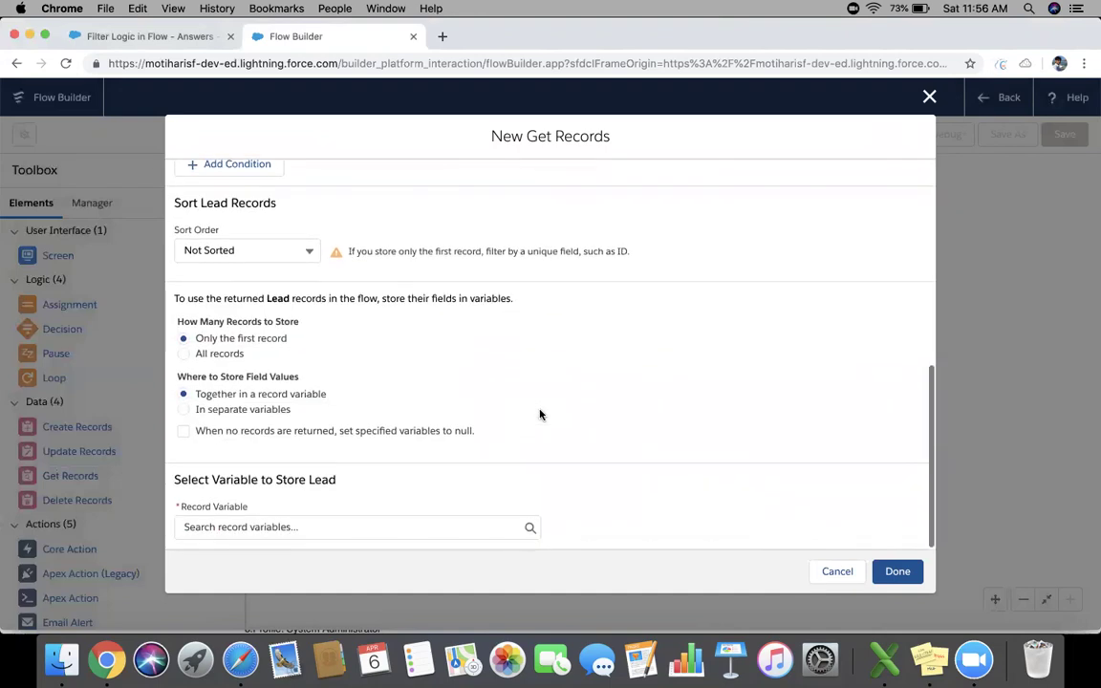
{"action": "left_click", "coordinate": [184, 352]}
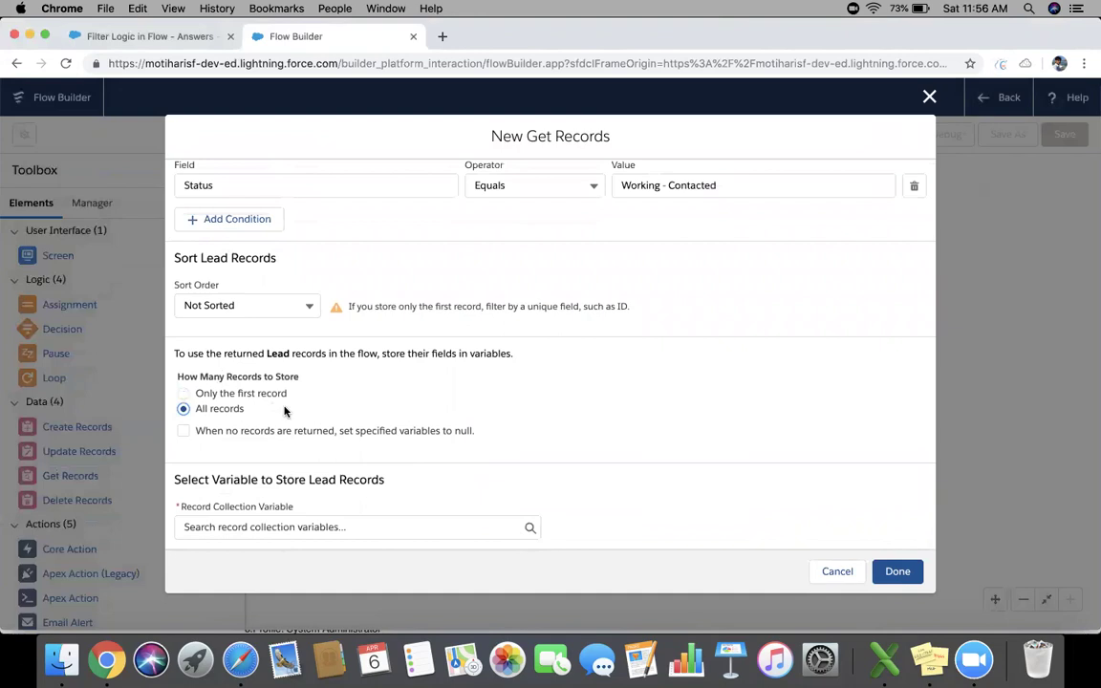
{"action": "left_click", "coordinate": [211, 525]}
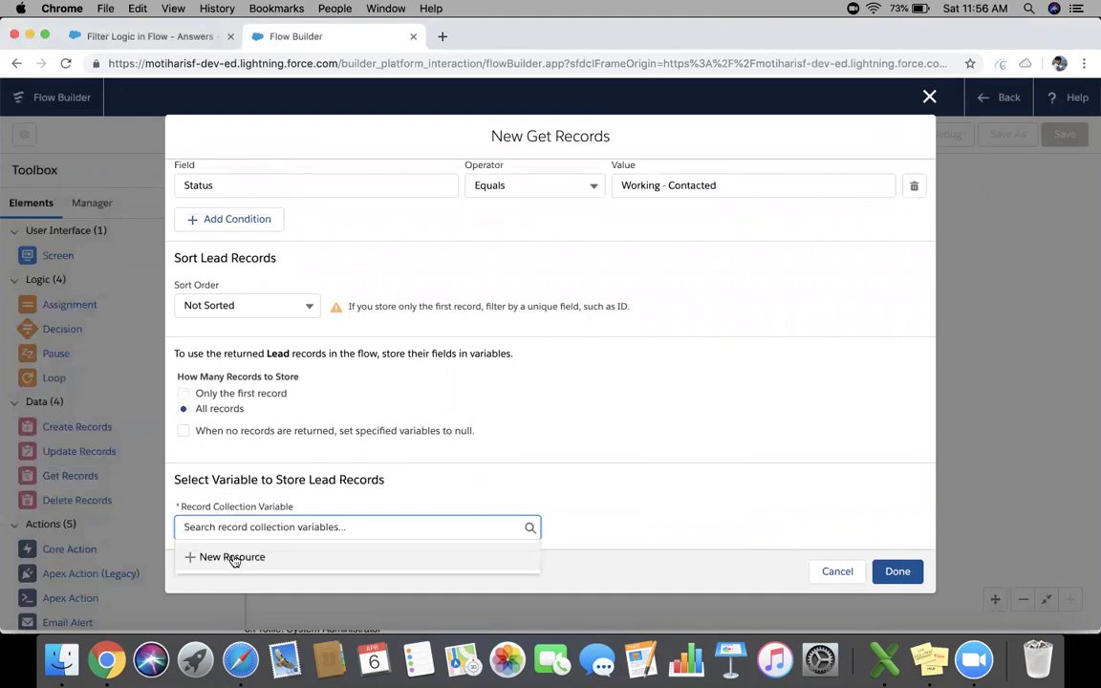
{"action": "left_click", "coordinate": [234, 558]}
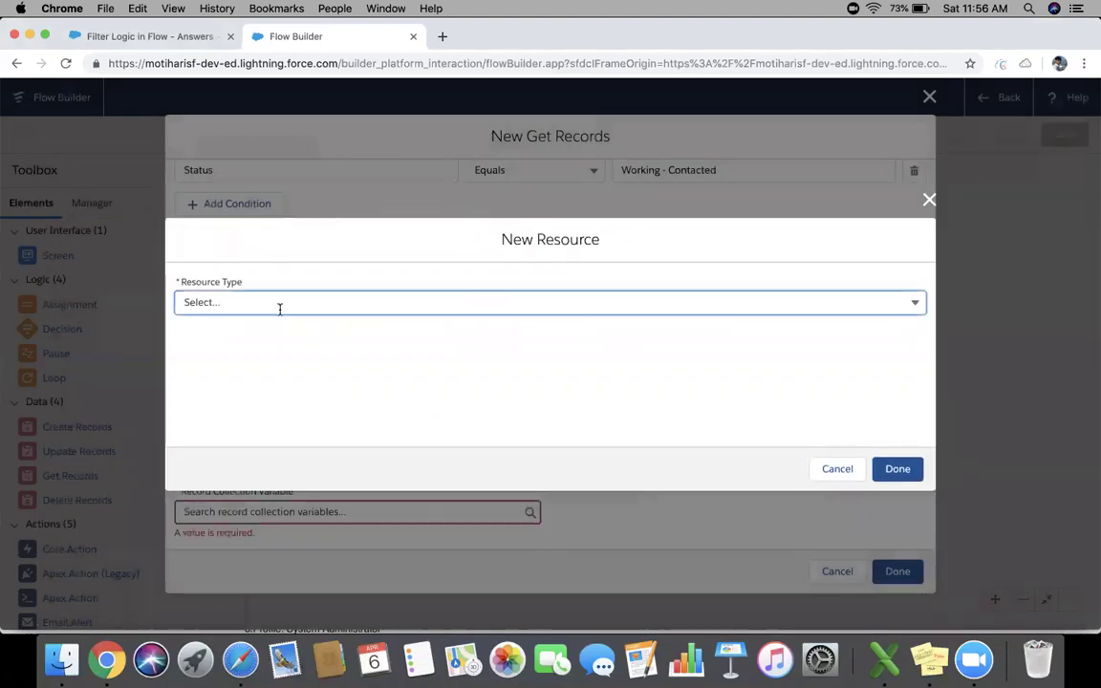
{"action": "left_click", "coordinate": [278, 304]}
{"action": "left_click", "coordinate": [219, 332]}
{"action": "left_click", "coordinate": [278, 310]}
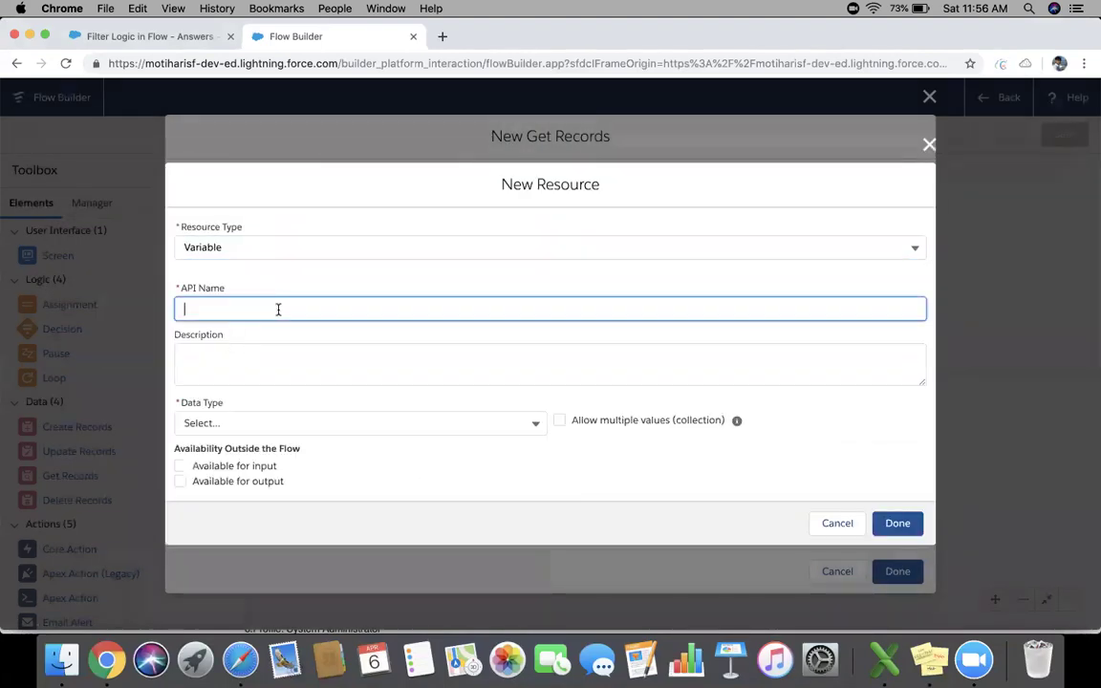
{"action": "type", "text": "varLeads"}
- Make varLeads a Record variable for the Lead object that allows multiple values, and finish creating it
{"action": "left_click", "coordinate": [239, 424]}
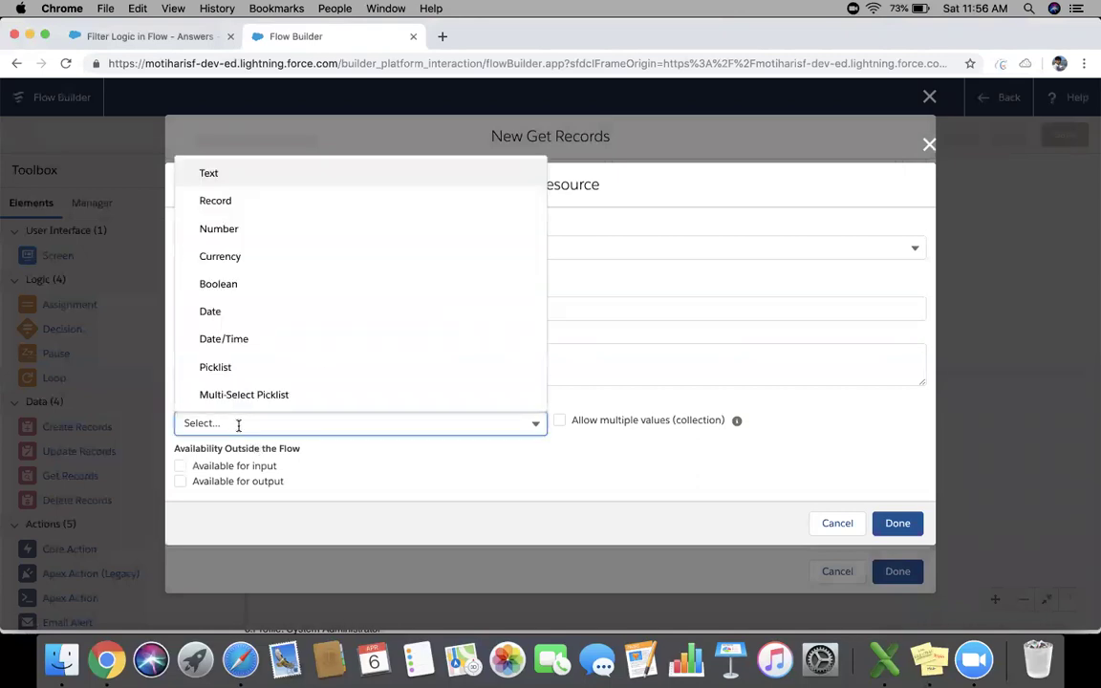
{"action": "left_click", "coordinate": [277, 202]}
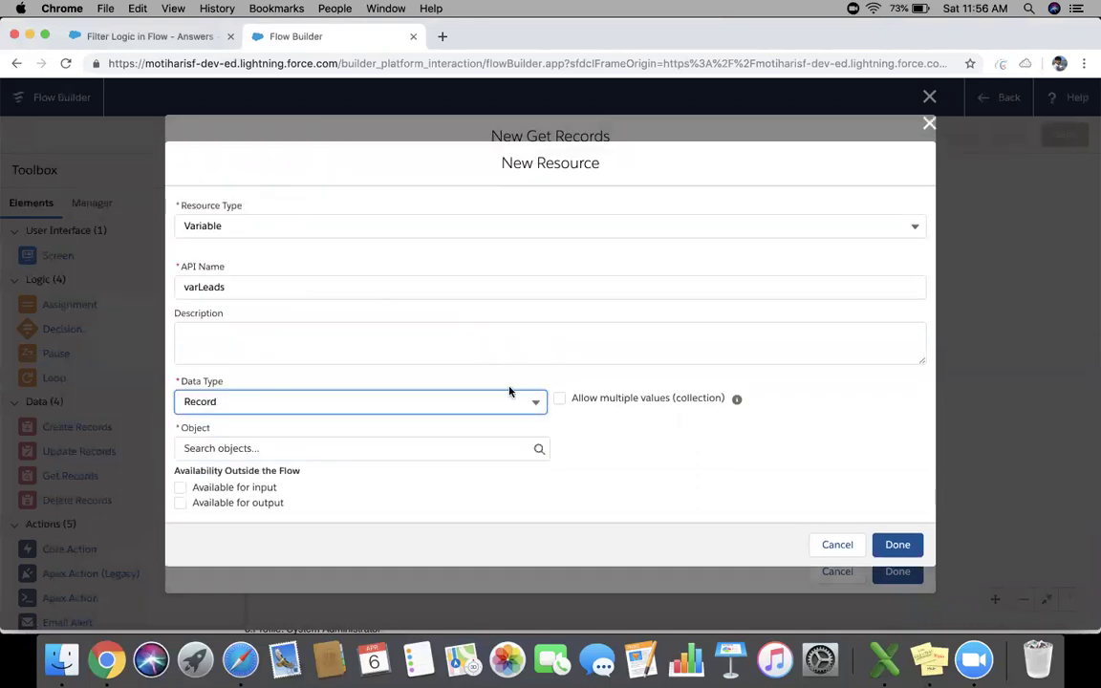
{"action": "left_click", "coordinate": [559, 400]}
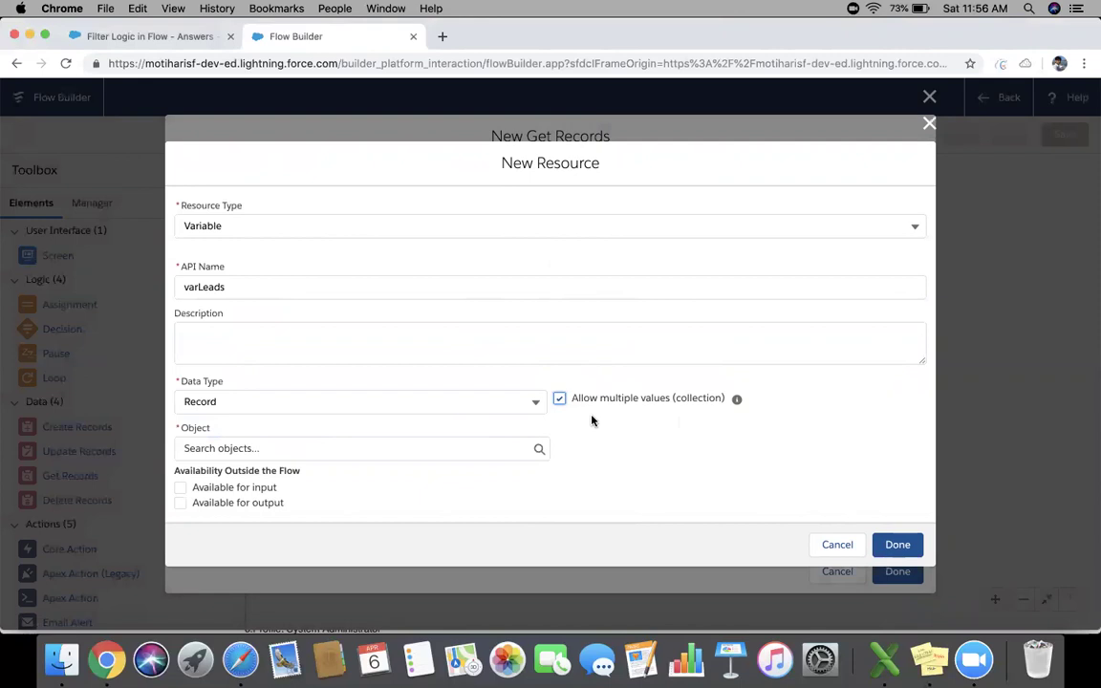
{"action": "left_click", "coordinate": [425, 444]}
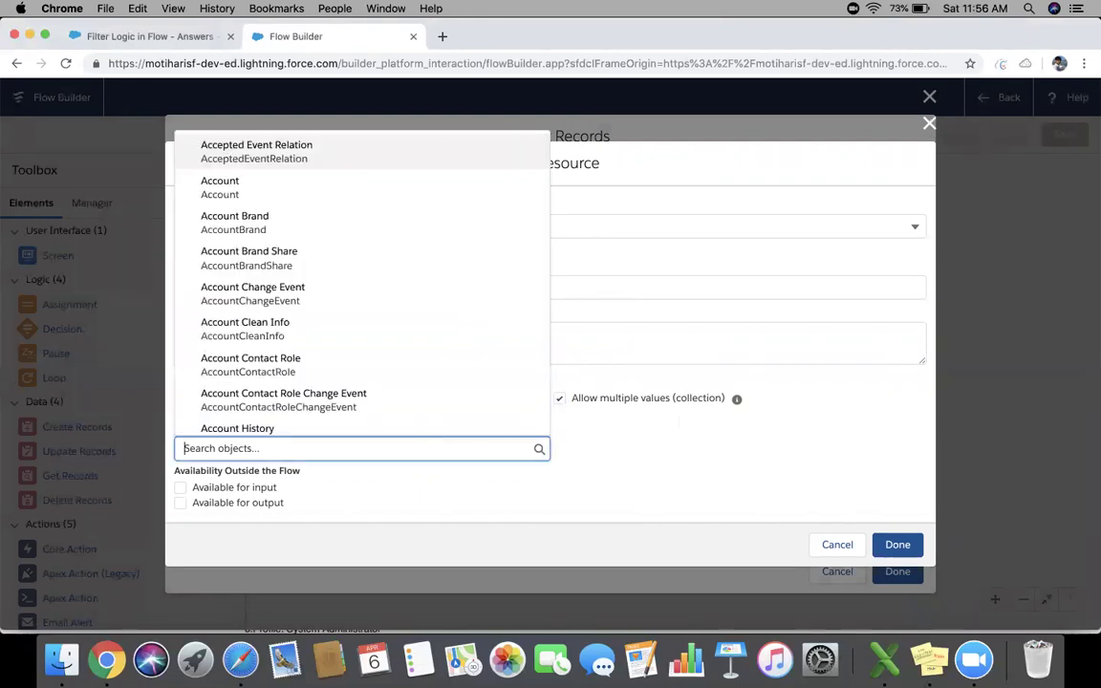
{"action": "type", "text": "lea"}
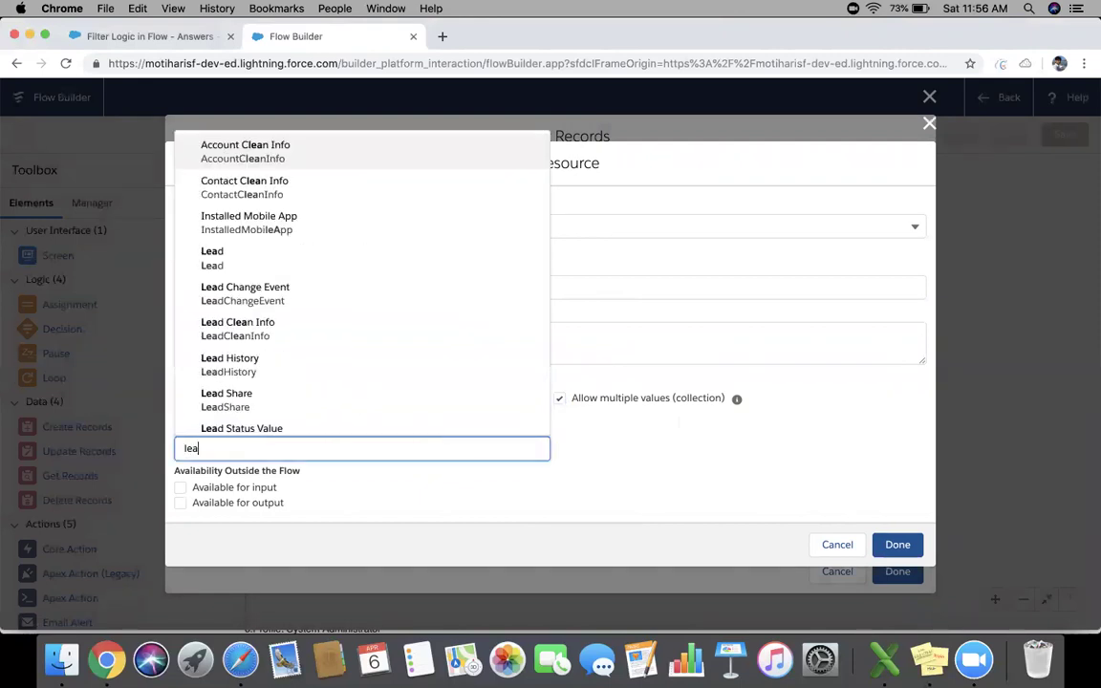
{"action": "left_click", "coordinate": [336, 268]}
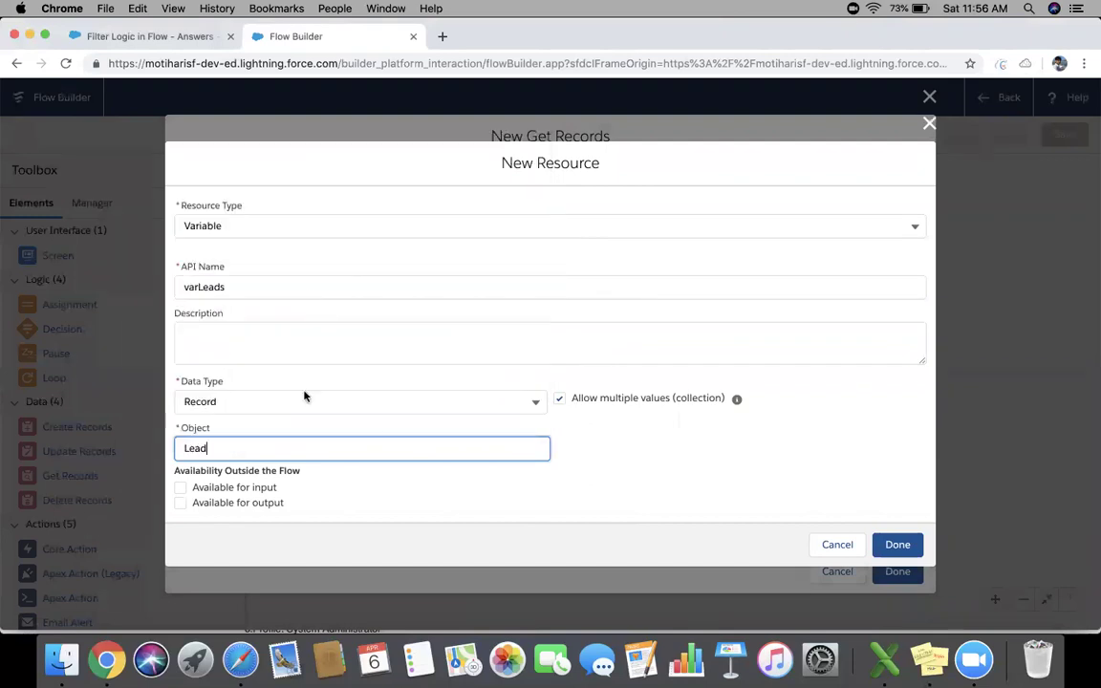
{"action": "left_click", "coordinate": [897, 543]}
- Select varLeads as the record collection variable that stores the retrieved leads
{"action": "scroll", "coordinate": [636, 495], "scroll_direction": "up", "scroll_amount": 5}
{"action": "scroll", "coordinate": [440, 460], "scroll_direction": "down", "scroll_amount": 6}
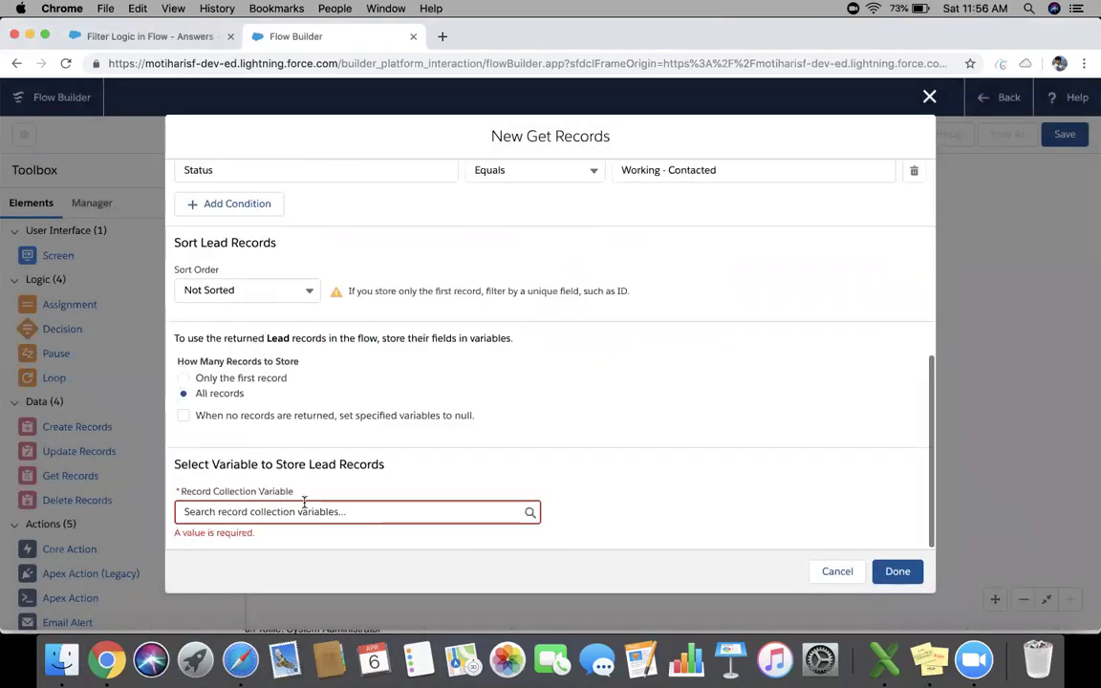
{"action": "left_click", "coordinate": [302, 511]}
{"action": "left_click", "coordinate": [229, 594]}
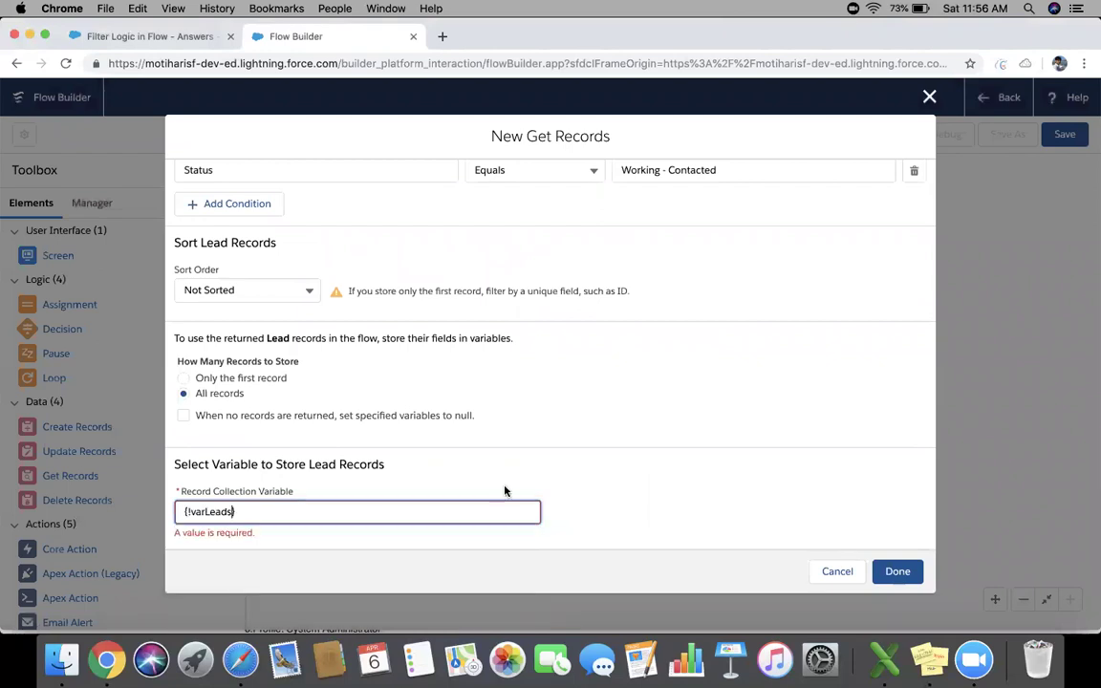
- Add the Name field to the lead fields stored in the varLeads variable
{"action": "scroll", "coordinate": [508, 489], "scroll_direction": "down", "scroll_amount": 3}
{"action": "scroll", "coordinate": [810, 499], "scroll_direction": "down", "scroll_amount": 2}
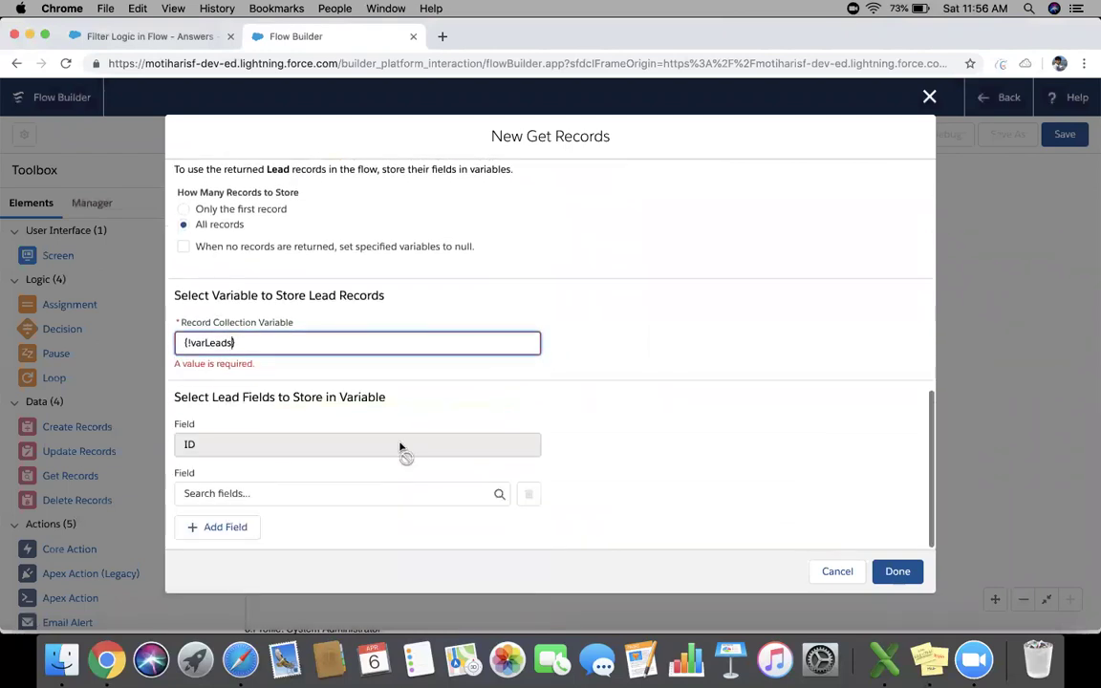
{"action": "left_click", "coordinate": [231, 494]}
{"action": "type", "text": "name"}
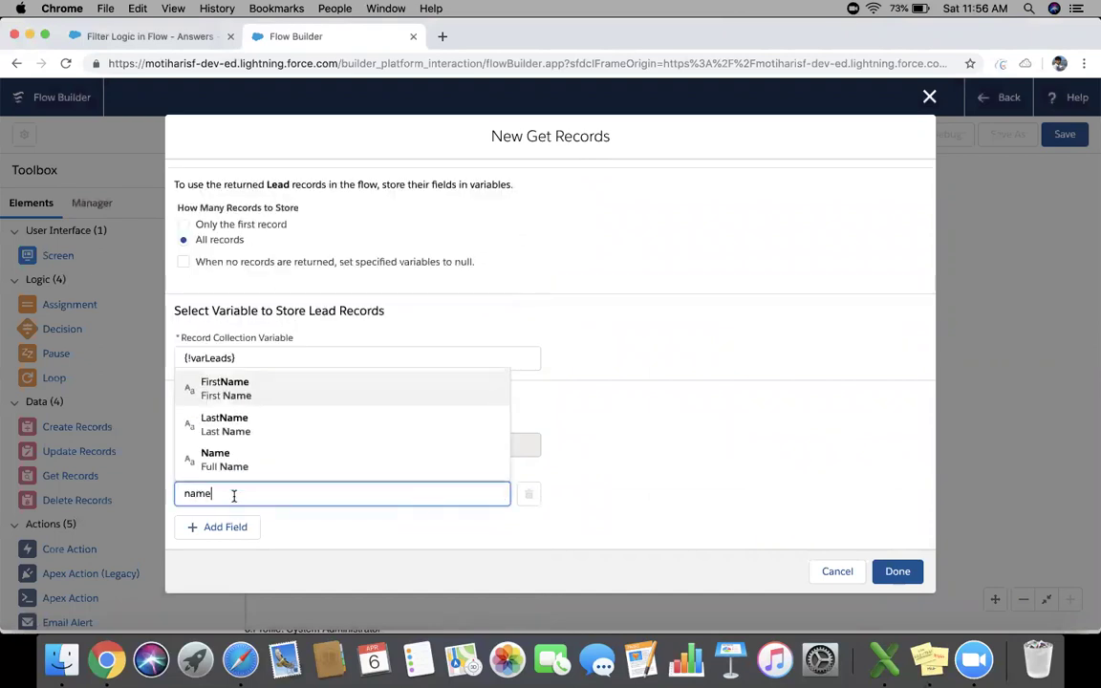
{"action": "left_click", "coordinate": [258, 466]}
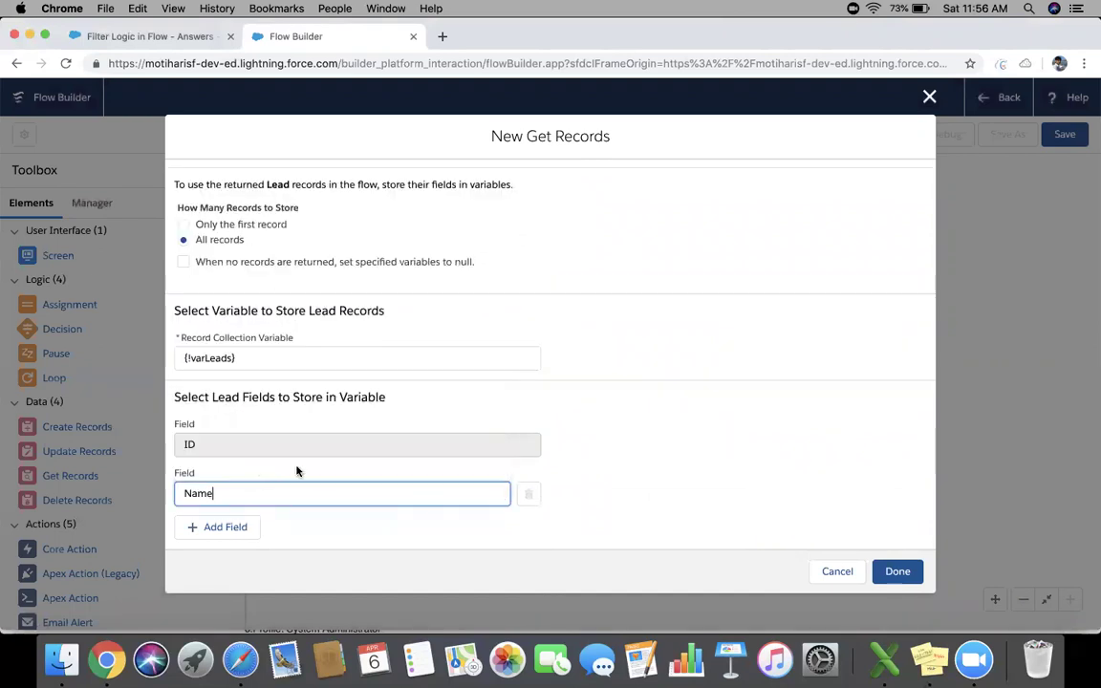
- Add Status as another stored lead field and finish the Get Records element
{"action": "left_click", "coordinate": [239, 528]}
{"action": "left_click", "coordinate": [253, 527]}
{"action": "type", "text": "sta"}
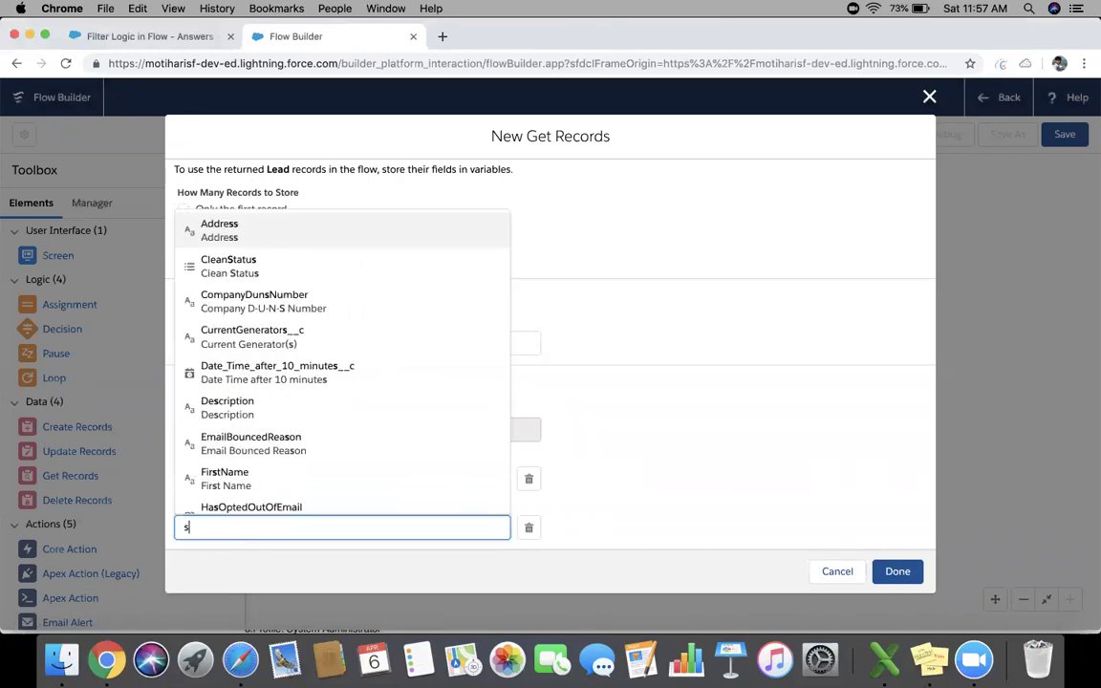
{"action": "left_click", "coordinate": [288, 461]}
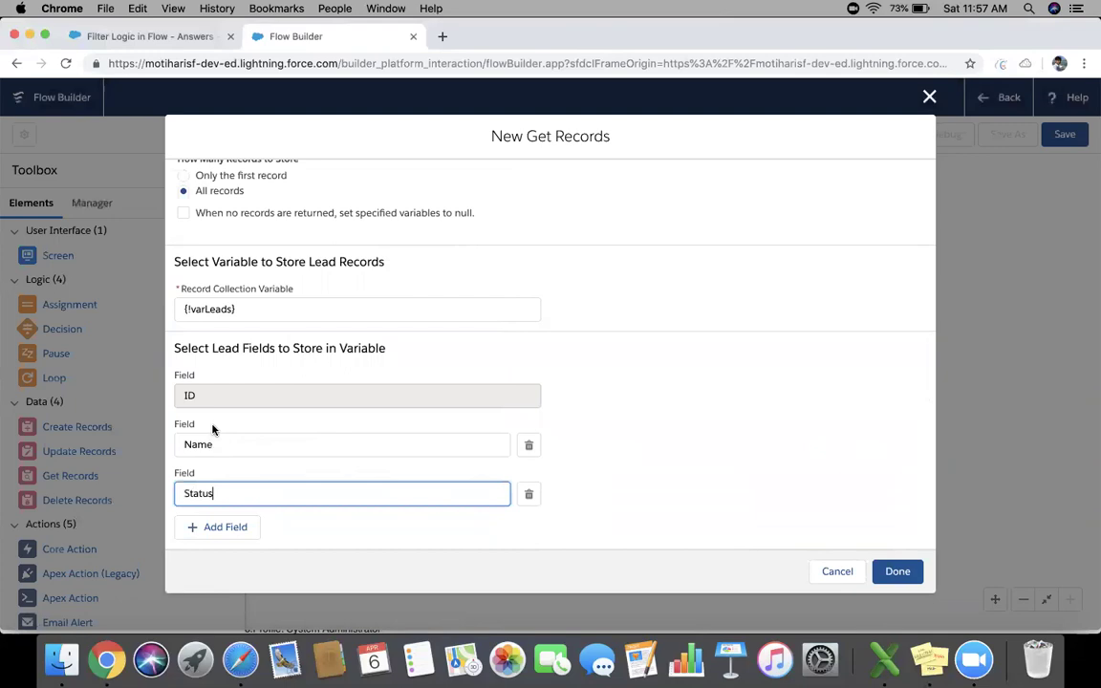
{"action": "left_click", "coordinate": [388, 523]}
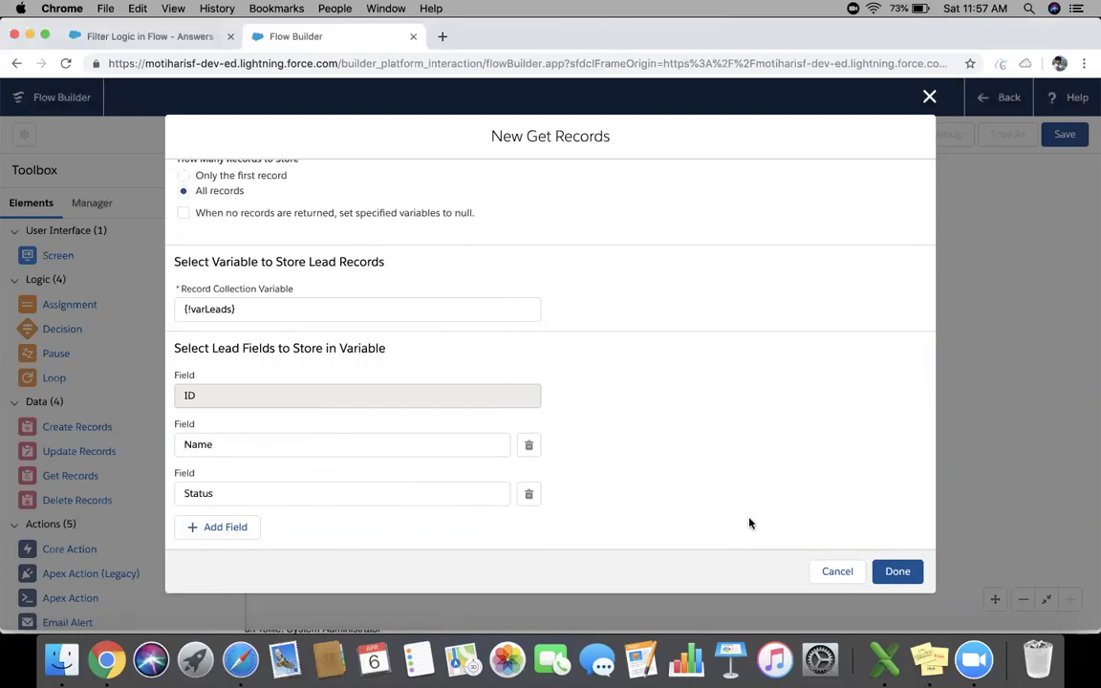
{"action": "left_click", "coordinate": [894, 570]}
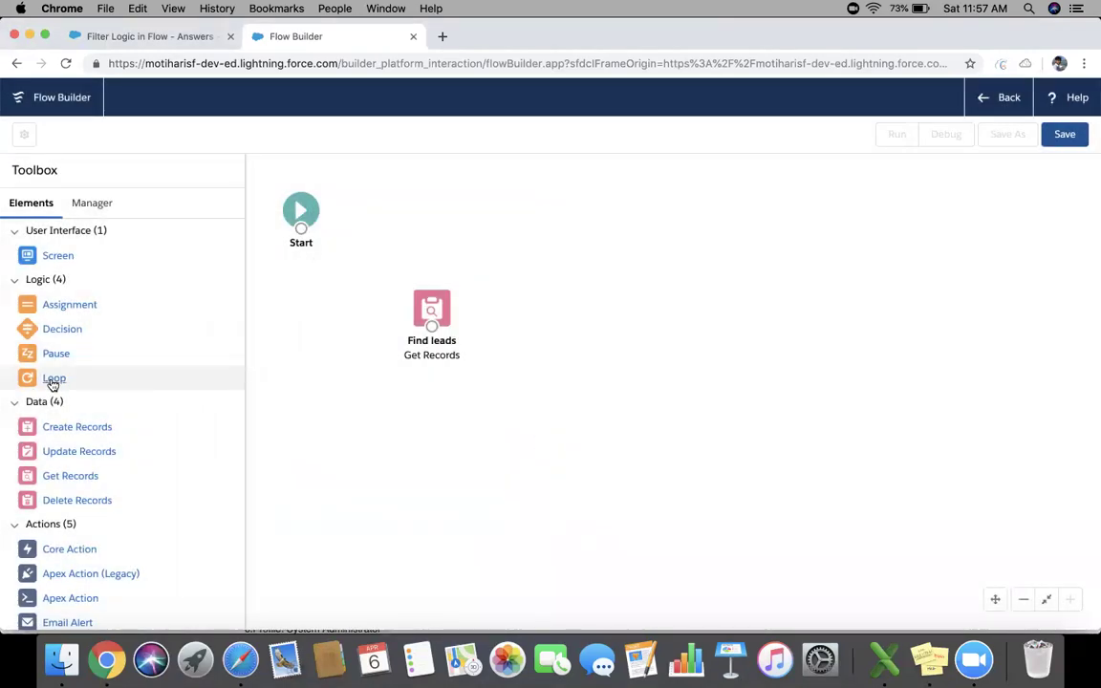
- Add a Loop element labelled "For each lead" beside Find leads, with varLeads as its collection variable
{"action": "left_click_drag", "start_coordinate": [52, 383], "coordinate": [626, 342]}
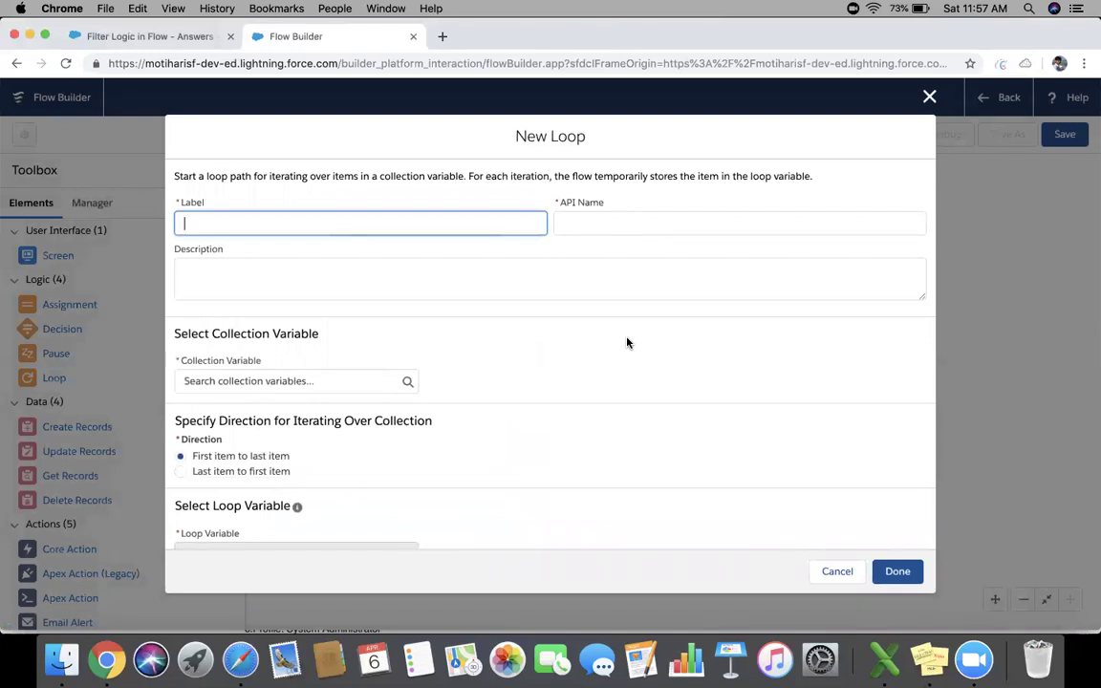
{"action": "left_click", "coordinate": [626, 342]}
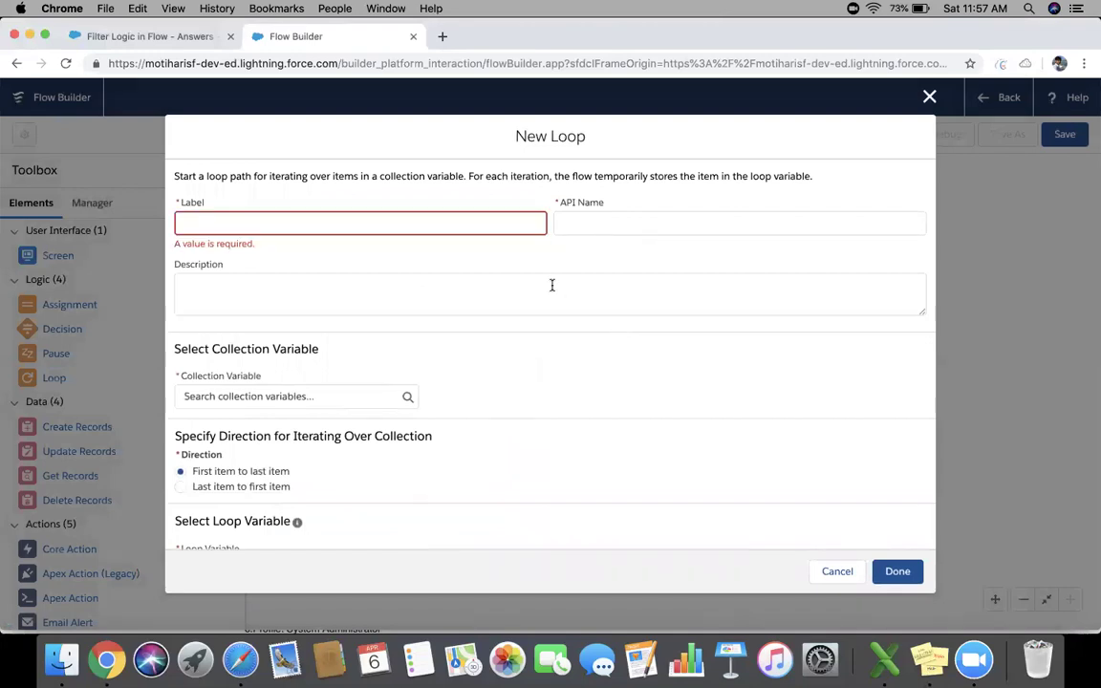
{"action": "left_click", "coordinate": [470, 220]}
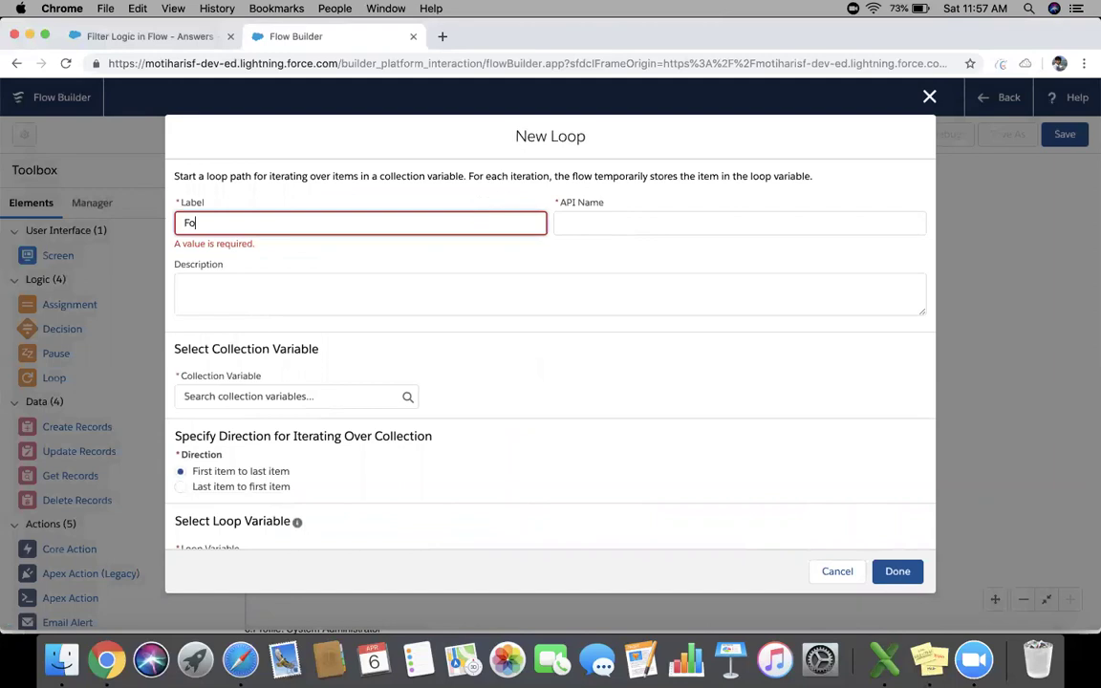
{"action": "type", "text": "For each lead"}
{"action": "key", "text": "Tab"}
{"action": "scroll", "coordinate": [626, 289], "scroll_direction": "down", "scroll_amount": 2}
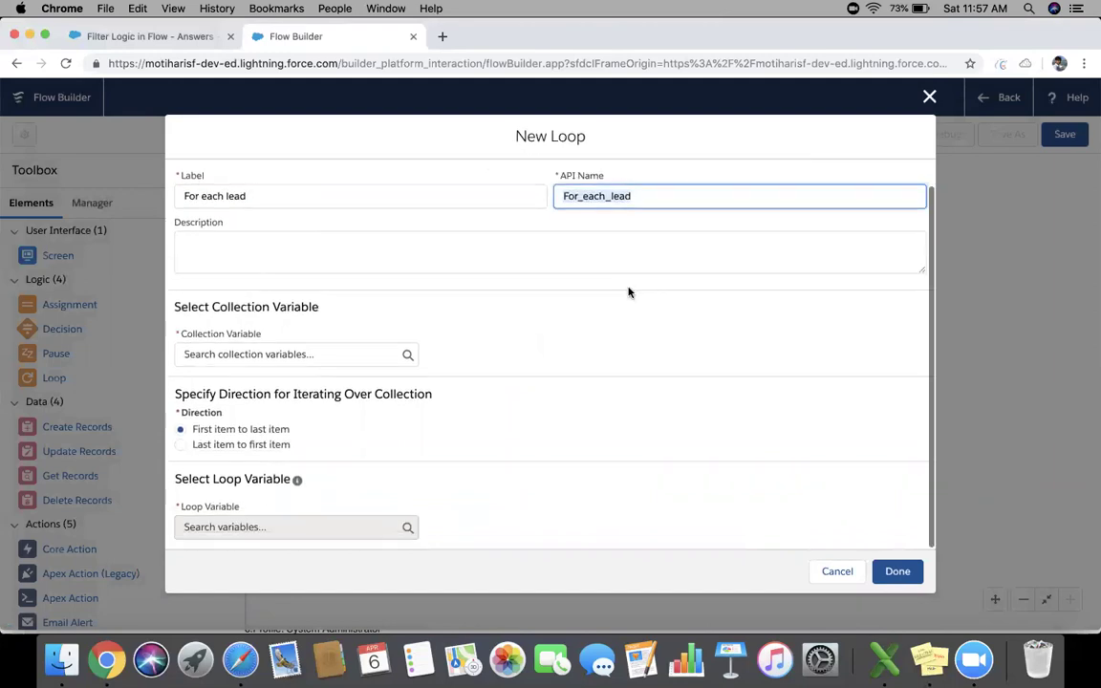
{"action": "left_click", "coordinate": [296, 355]}
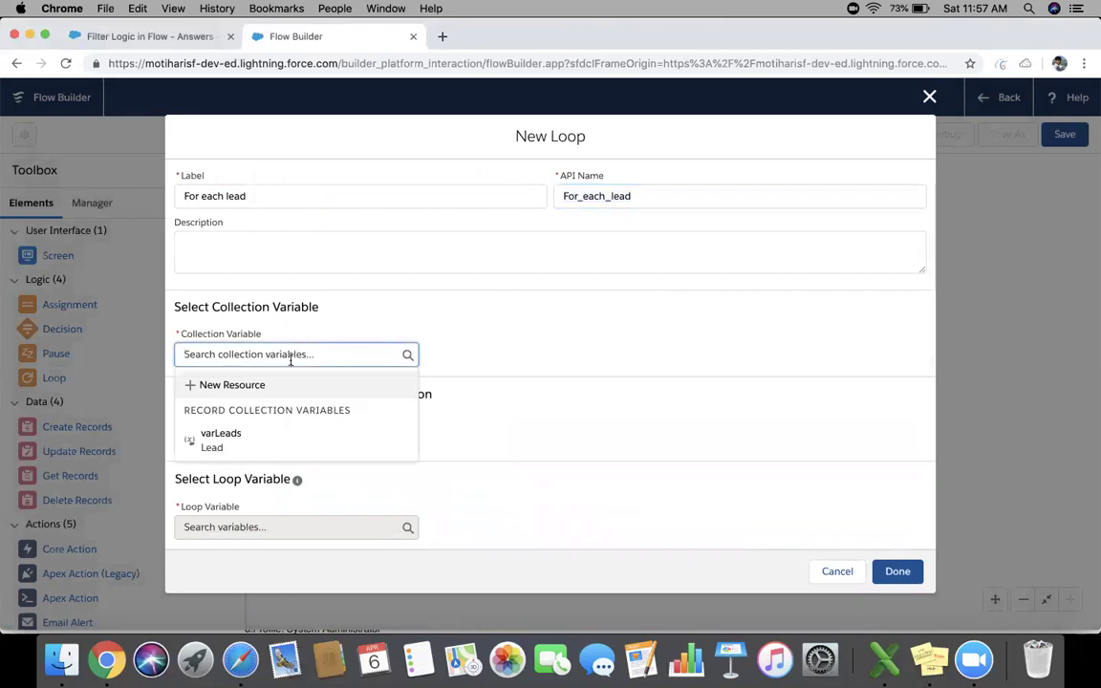
{"action": "left_click", "coordinate": [226, 440]}
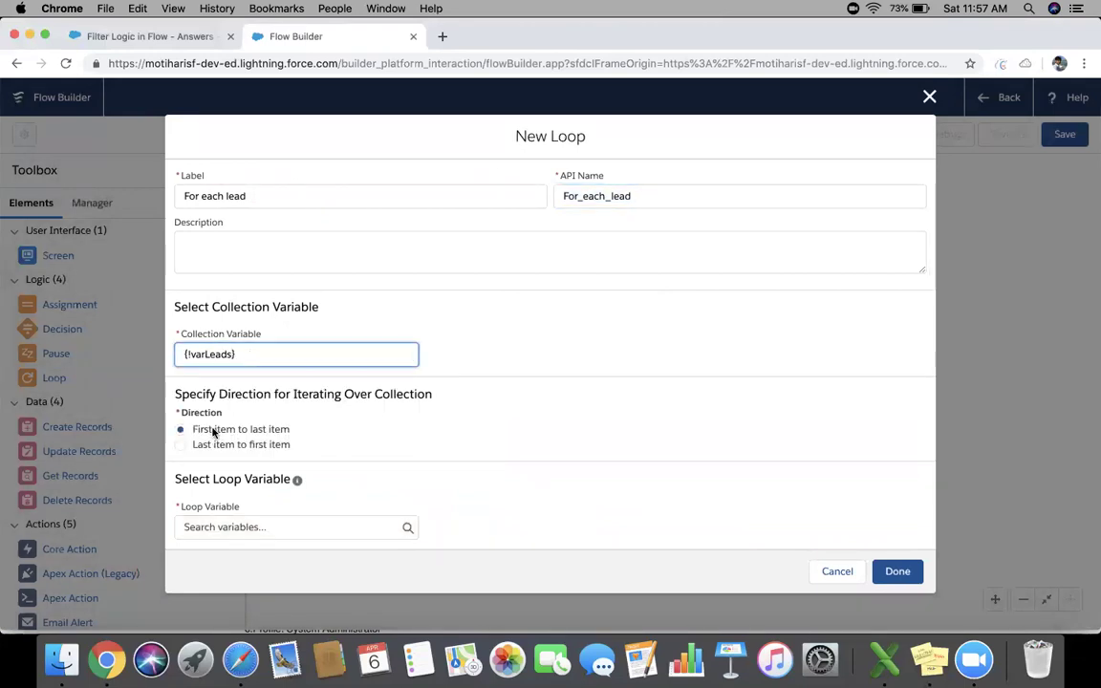
- Start a new variable resource for the loop variable with the API name varLeadRecord
{"action": "left_click", "coordinate": [231, 526]}
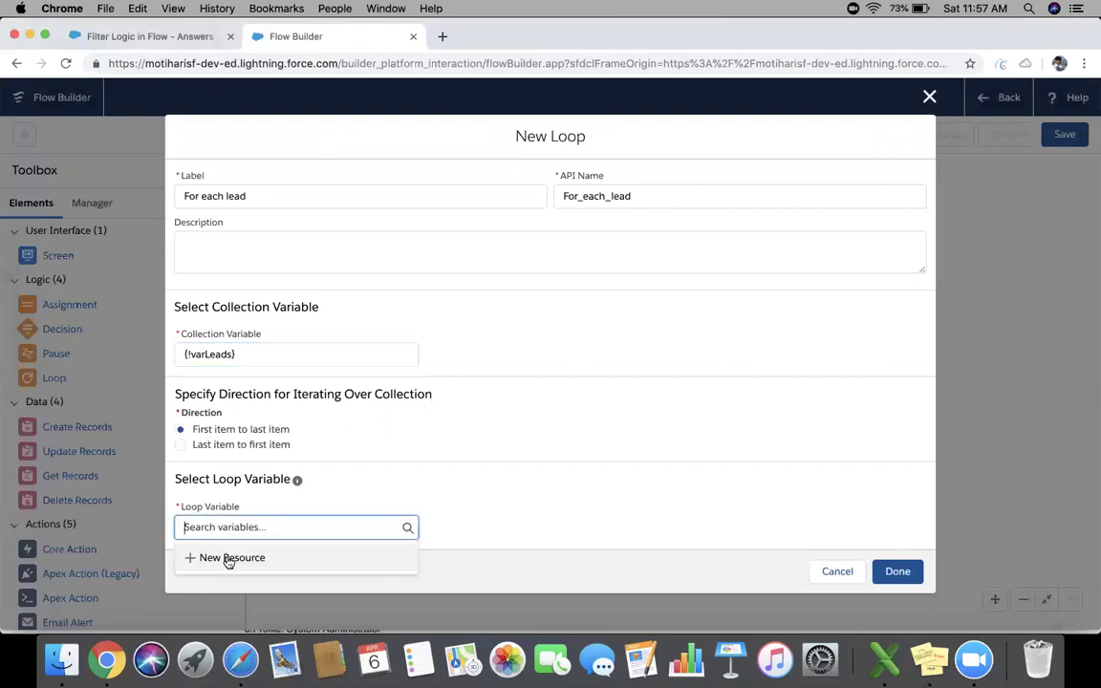
{"action": "left_click", "coordinate": [228, 558]}
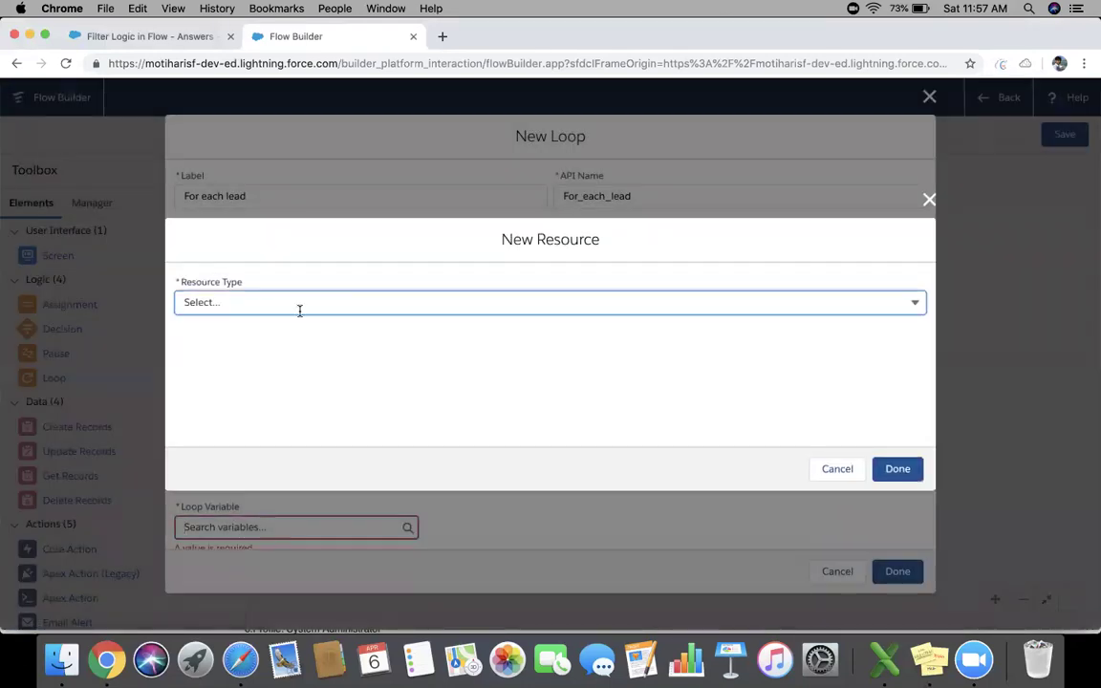
{"action": "left_click", "coordinate": [292, 313]}
{"action": "left_click", "coordinate": [234, 339]}
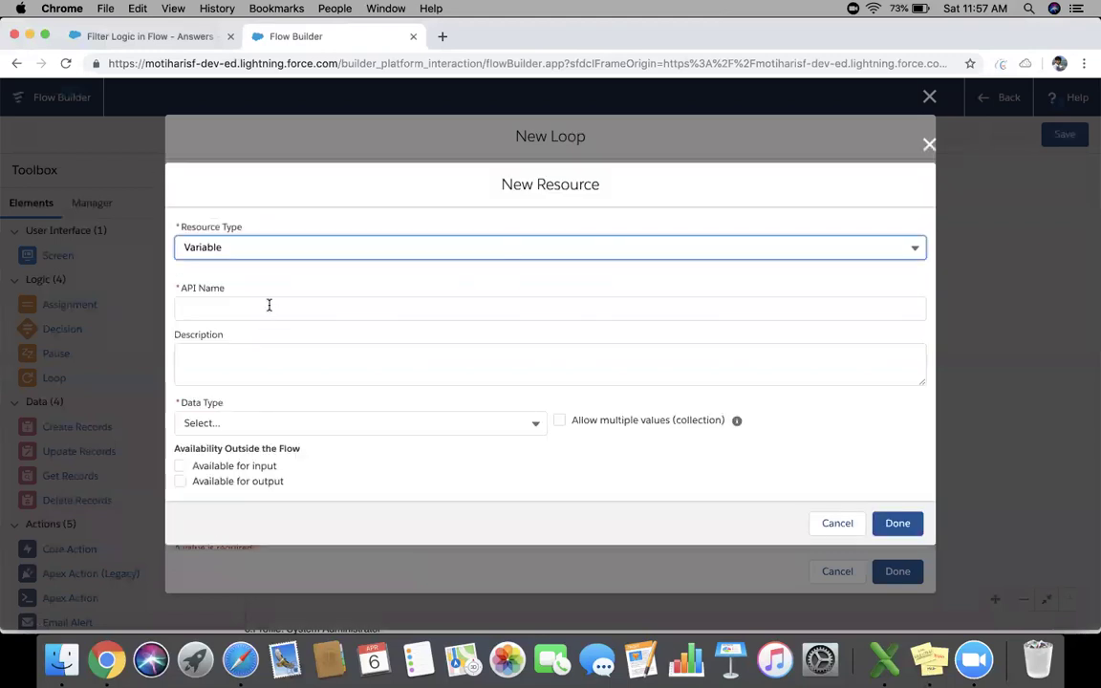
{"action": "left_click", "coordinate": [268, 306]}
{"action": "type", "text": "var"}
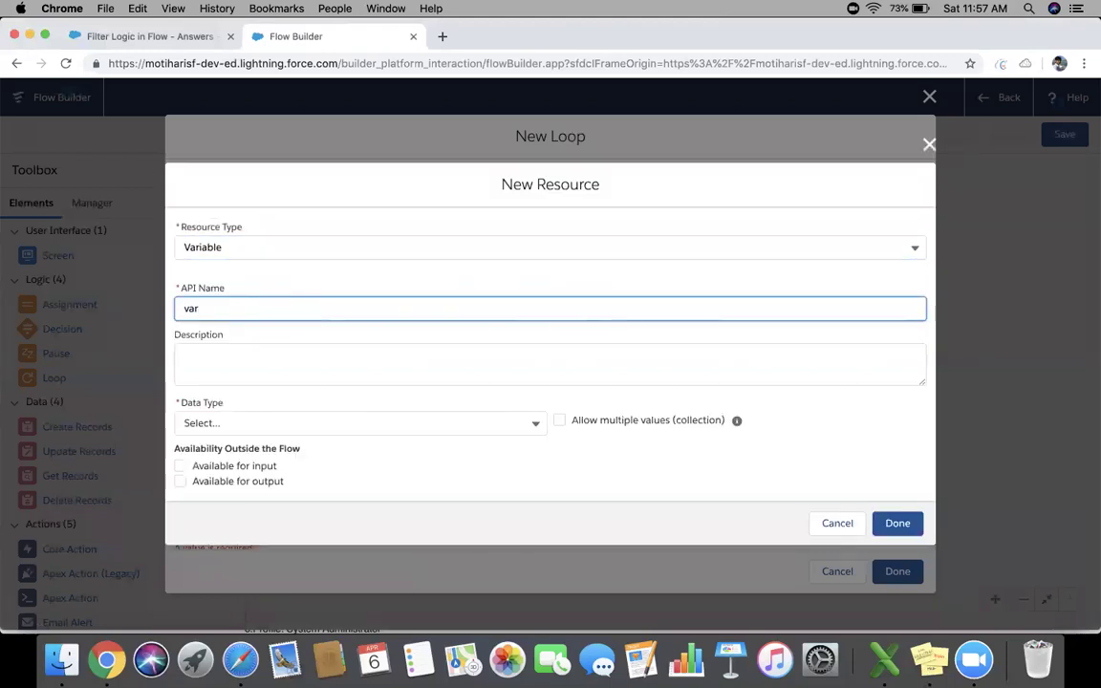
{"action": "type", "text": "Lead"}
{"action": "key", "text": "Tab"}
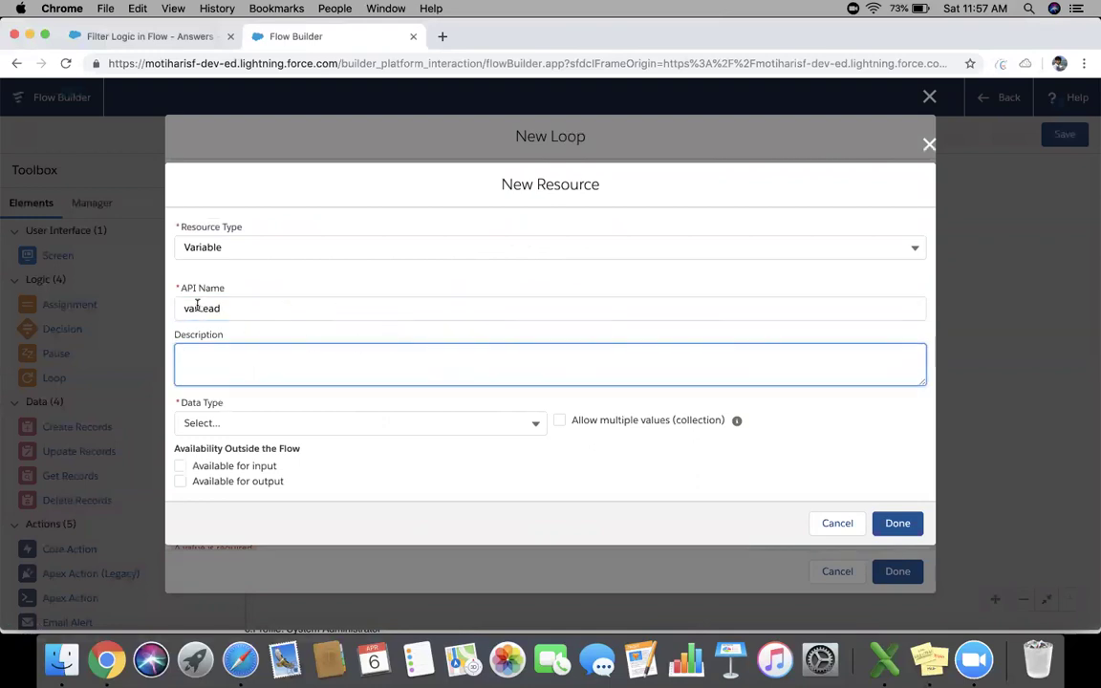
{"action": "left_click", "coordinate": [237, 309]}
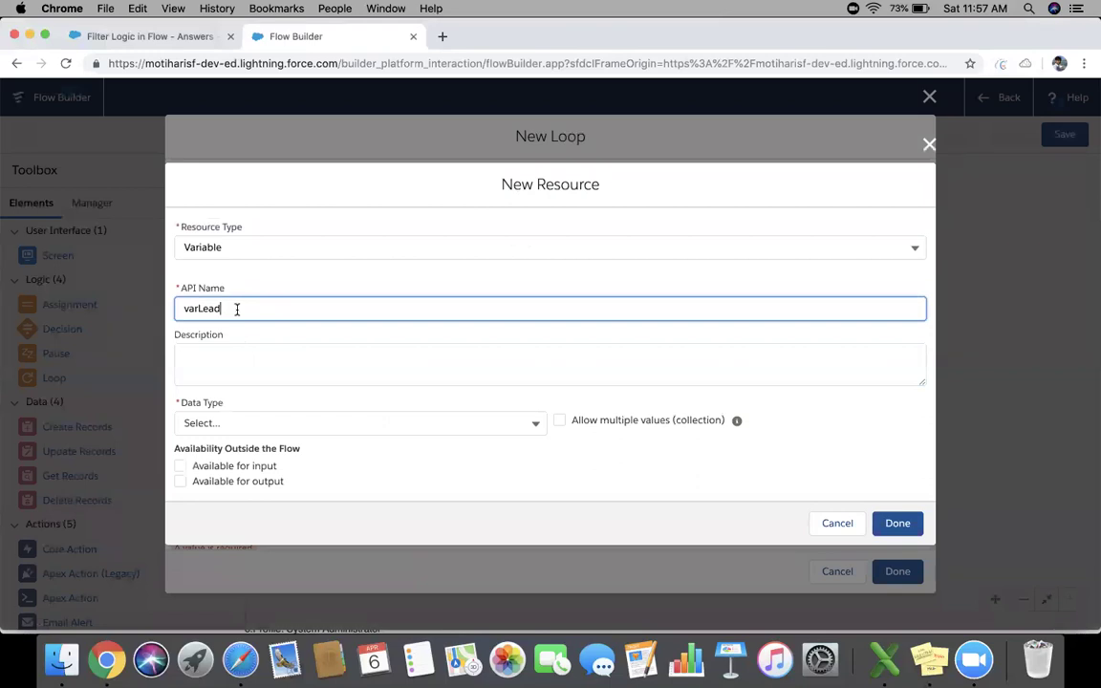
{"action": "type", "text": "Record"}
{"action": "left_click", "coordinate": [246, 348]}
- Make varLeadRecord a single Record variable for the Lead object and finish creating it
{"action": "left_click", "coordinate": [266, 425]}
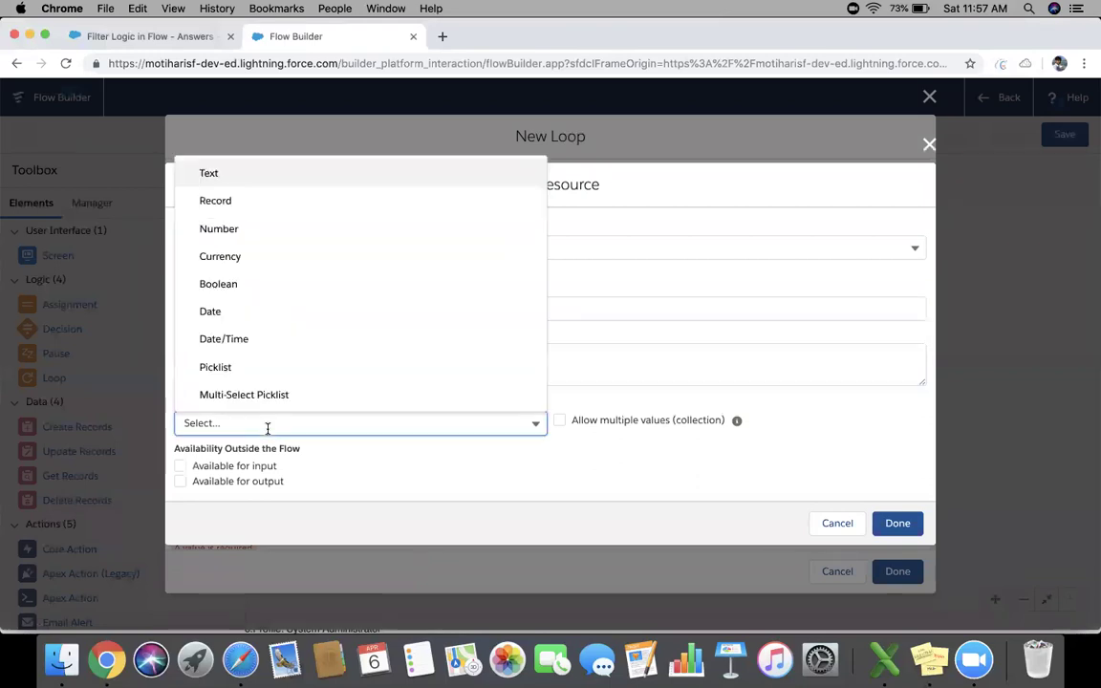
{"action": "left_click", "coordinate": [267, 200]}
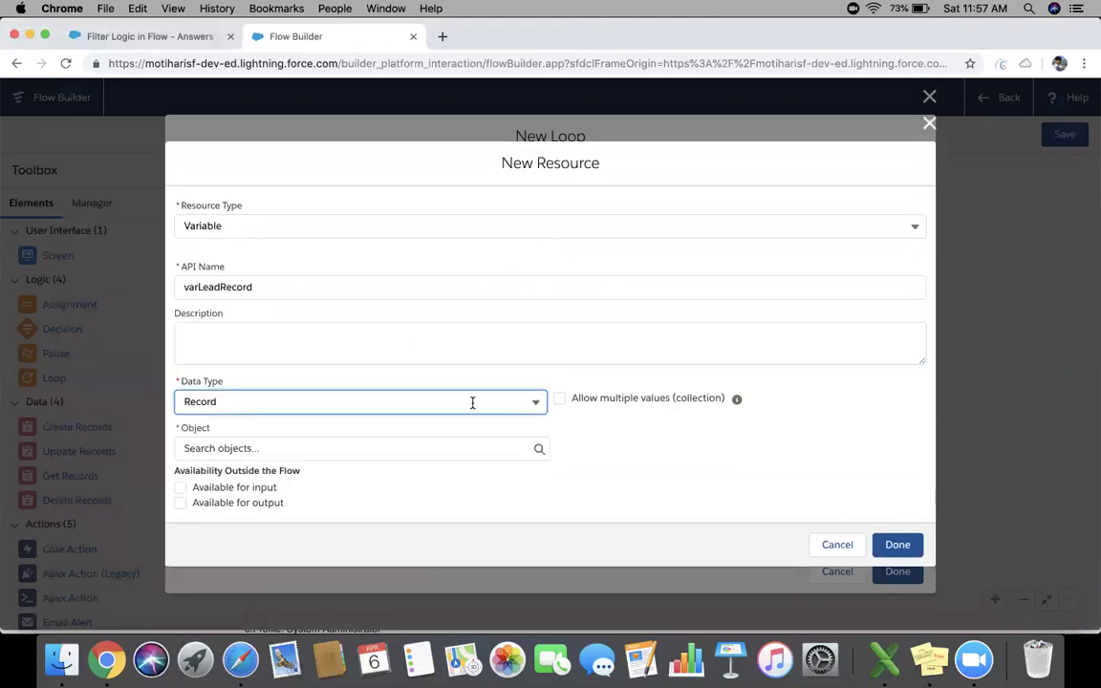
{"action": "left_click", "coordinate": [312, 446]}
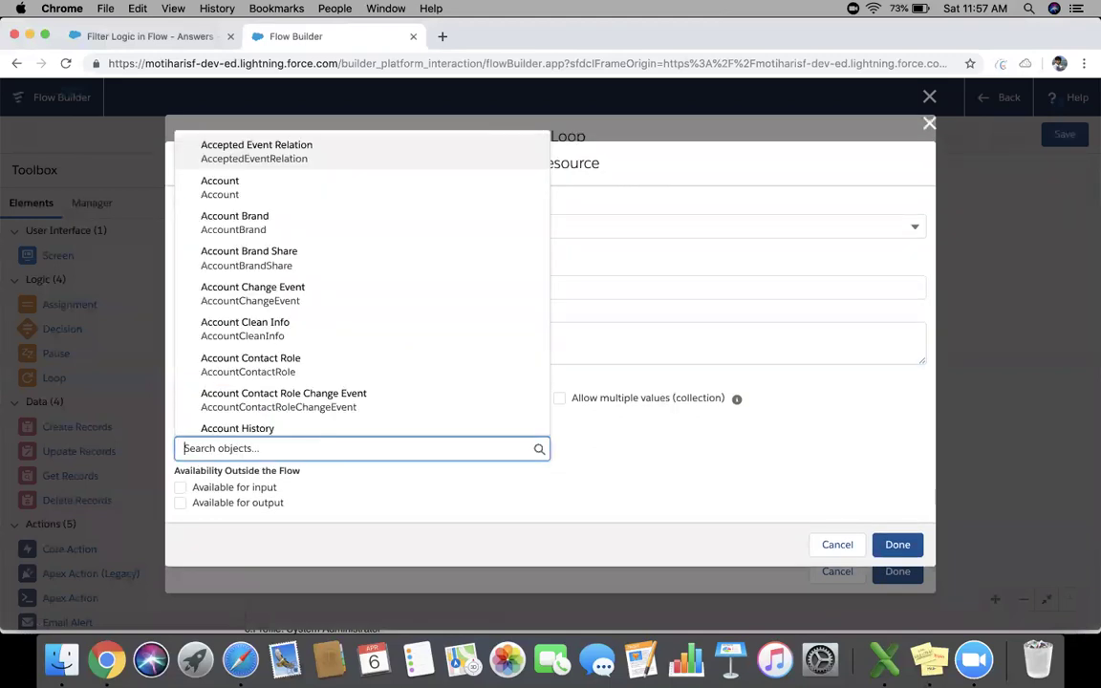
{"action": "type", "text": "lead"}
{"action": "left_click", "coordinate": [256, 246]}
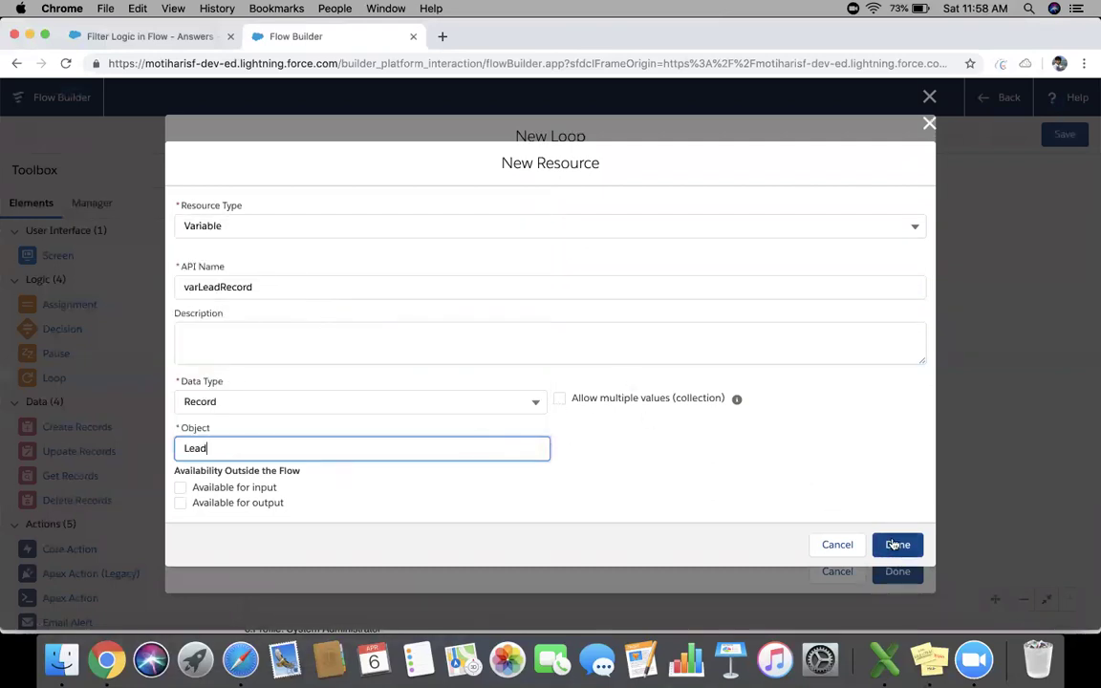
{"action": "key", "text": "Return"}
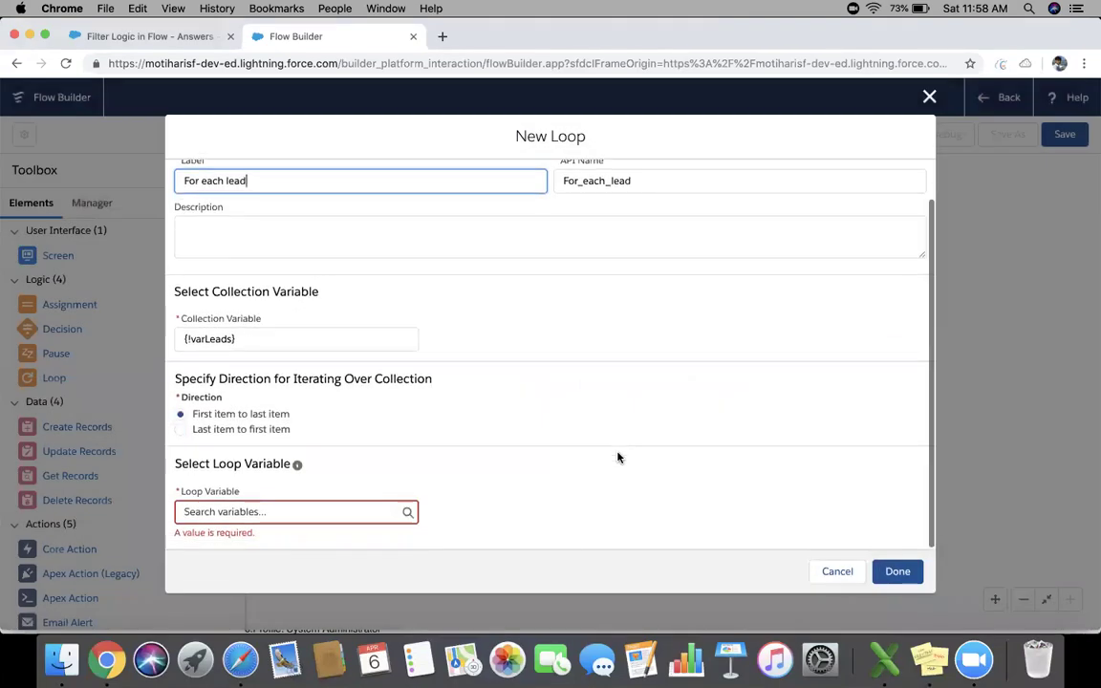
- Select varLeadRecord as the loop variable and finish the Loop element
{"action": "left_click", "coordinate": [278, 508]}
{"action": "left_click", "coordinate": [241, 597]}
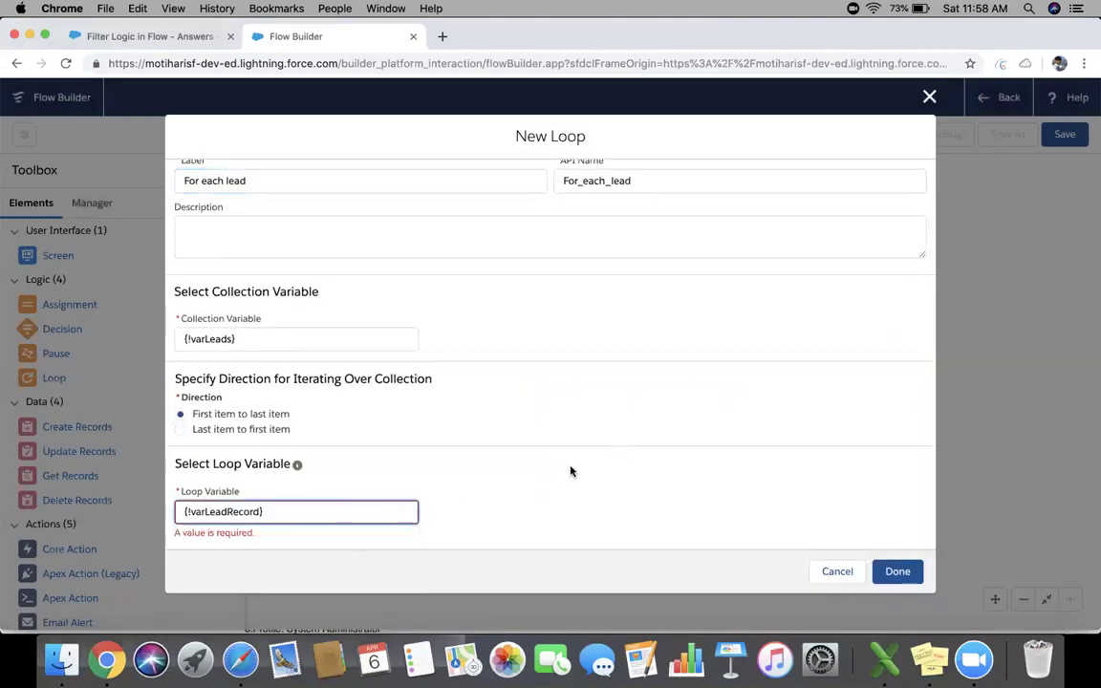
{"action": "left_click", "coordinate": [898, 571]}
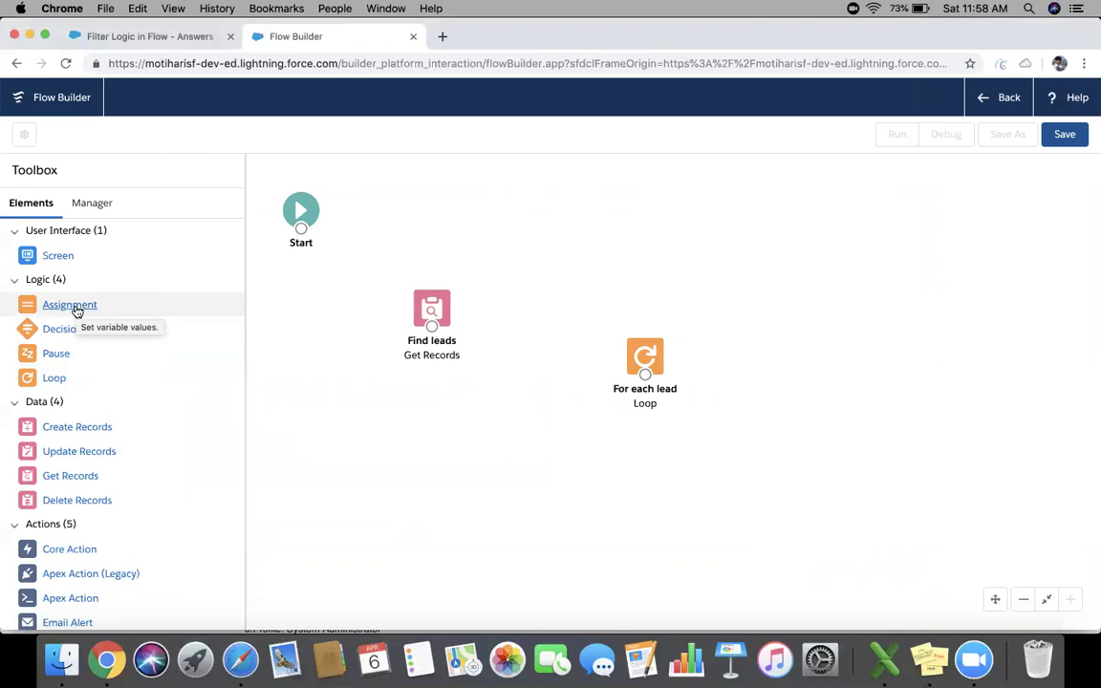
- Add an Assignment element above the loop, labelled "Assign lead name and status"
{"action": "left_click_drag", "start_coordinate": [78, 311], "coordinate": [571, 230]}
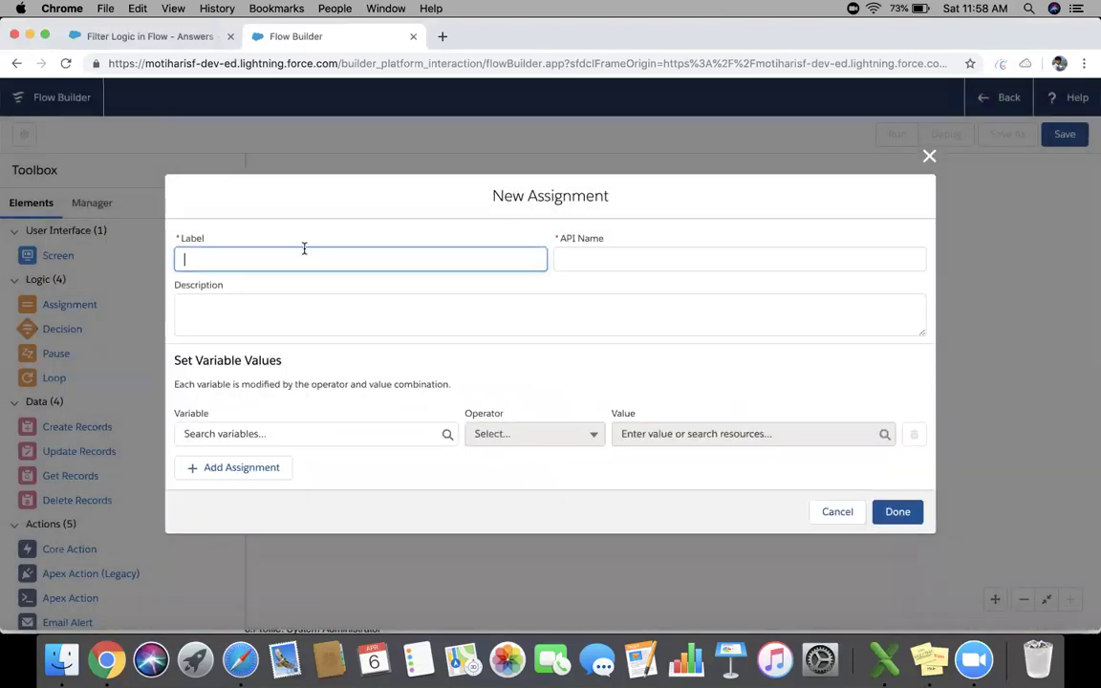
{"action": "type", "text": "Assi"}
{"action": "key", "text": "BackSpace"}
{"action": "type", "text": "lead nam"}
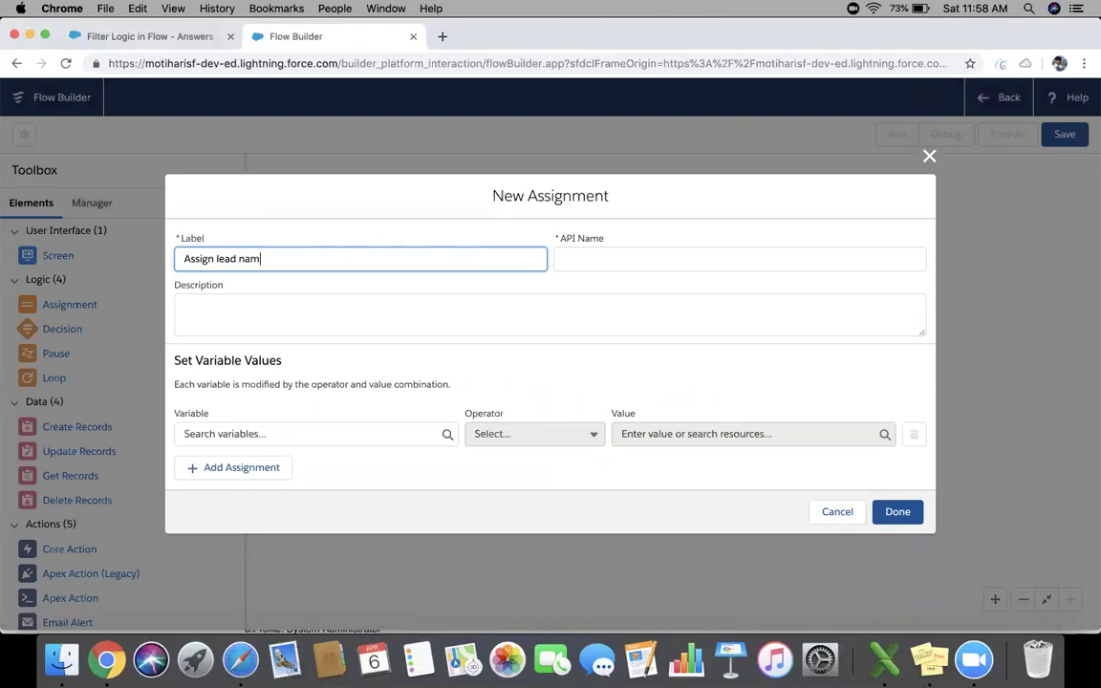
{"action": "type", "text": "e ans"}
{"action": "key", "text": "Tab"}
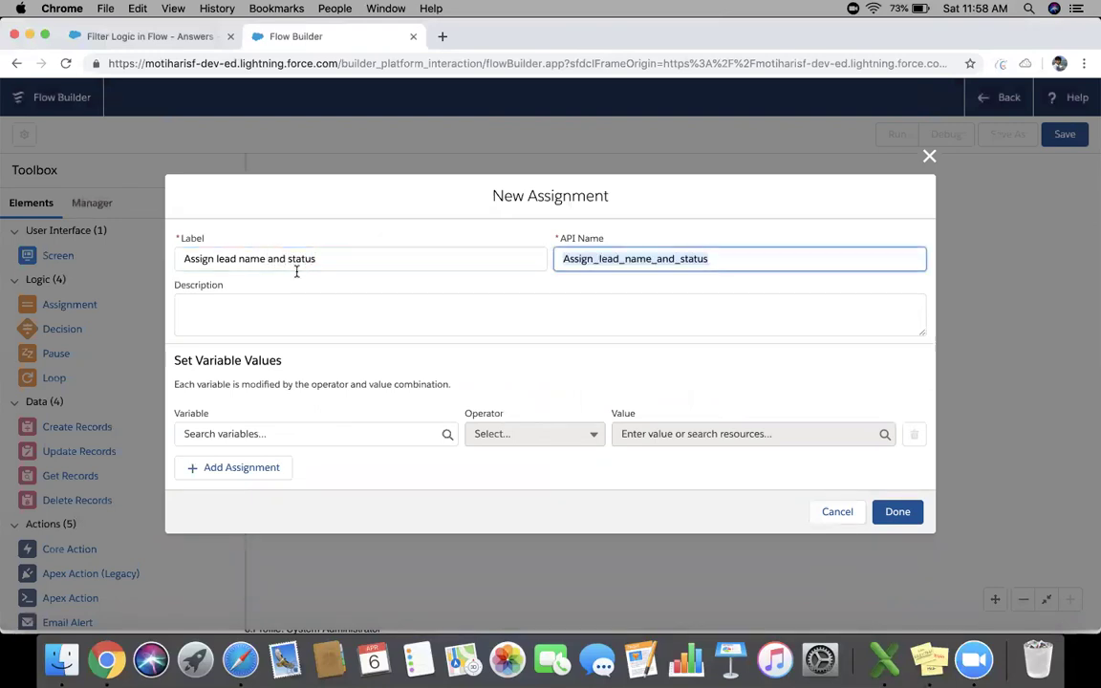
- Create a new variable resource with the API name displayText and the data type Text for the assignment
{"action": "left_click", "coordinate": [255, 430]}
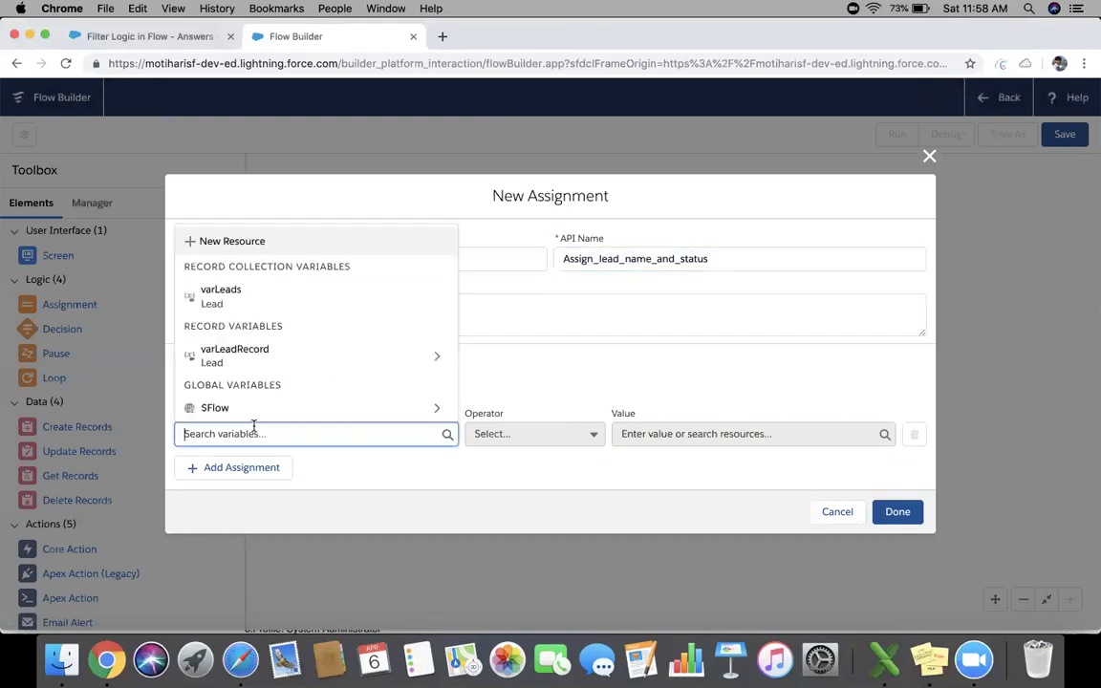
{"action": "left_click", "coordinate": [256, 241]}
{"action": "left_click", "coordinate": [268, 308]}
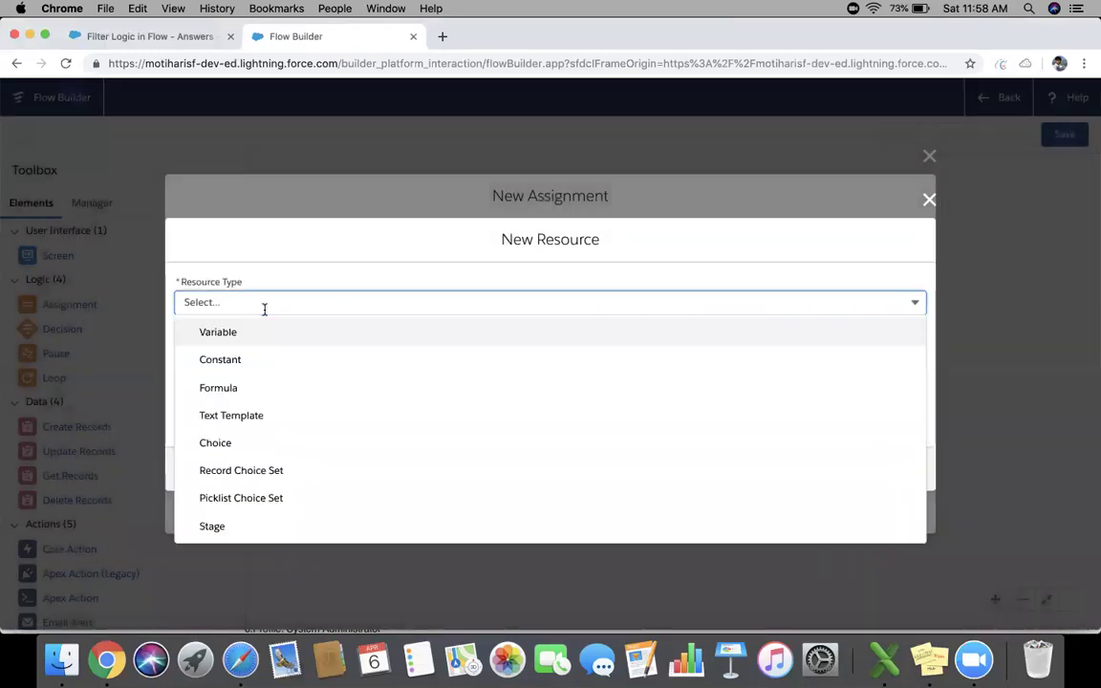
{"action": "left_click", "coordinate": [231, 338]}
{"action": "left_click", "coordinate": [287, 300]}
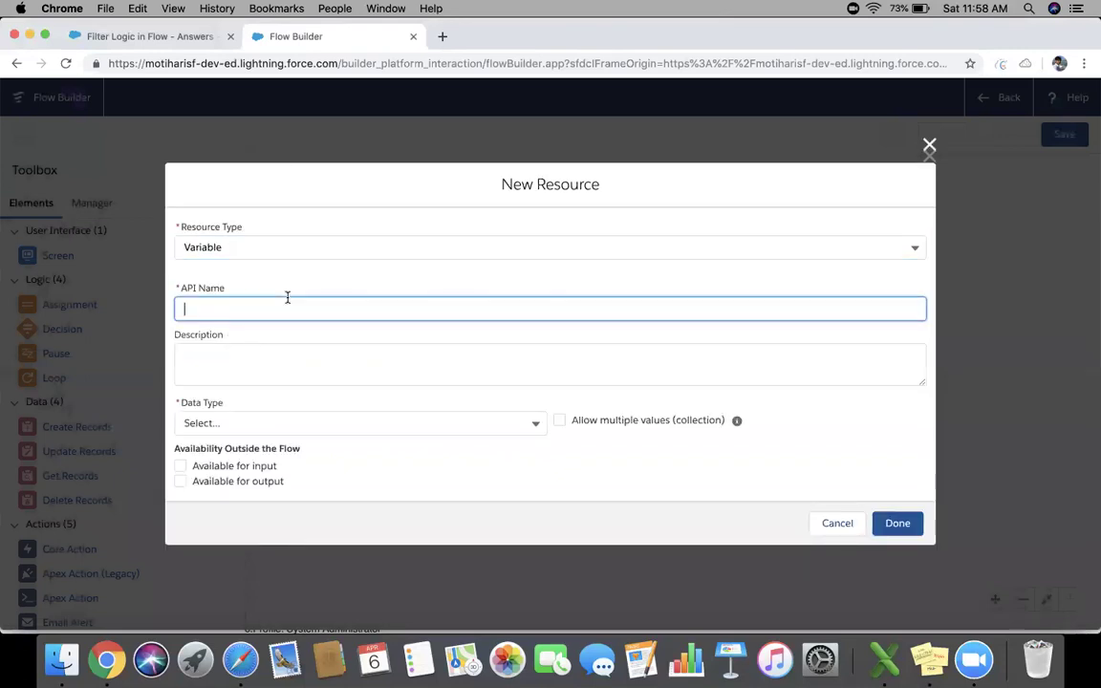
{"action": "type", "text": "displ"}
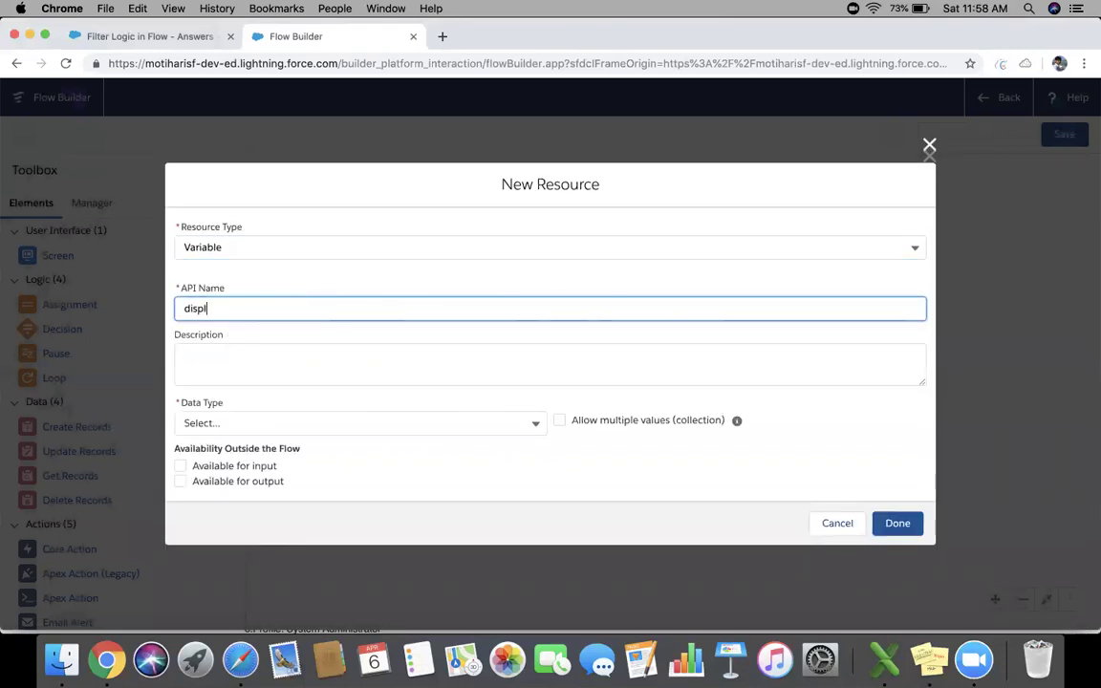
{"action": "type", "text": "auy"}
{"action": "key", "text": "BackSpace"}
{"action": "key", "text": "Tab"}
{"action": "left_click", "coordinate": [263, 422]}
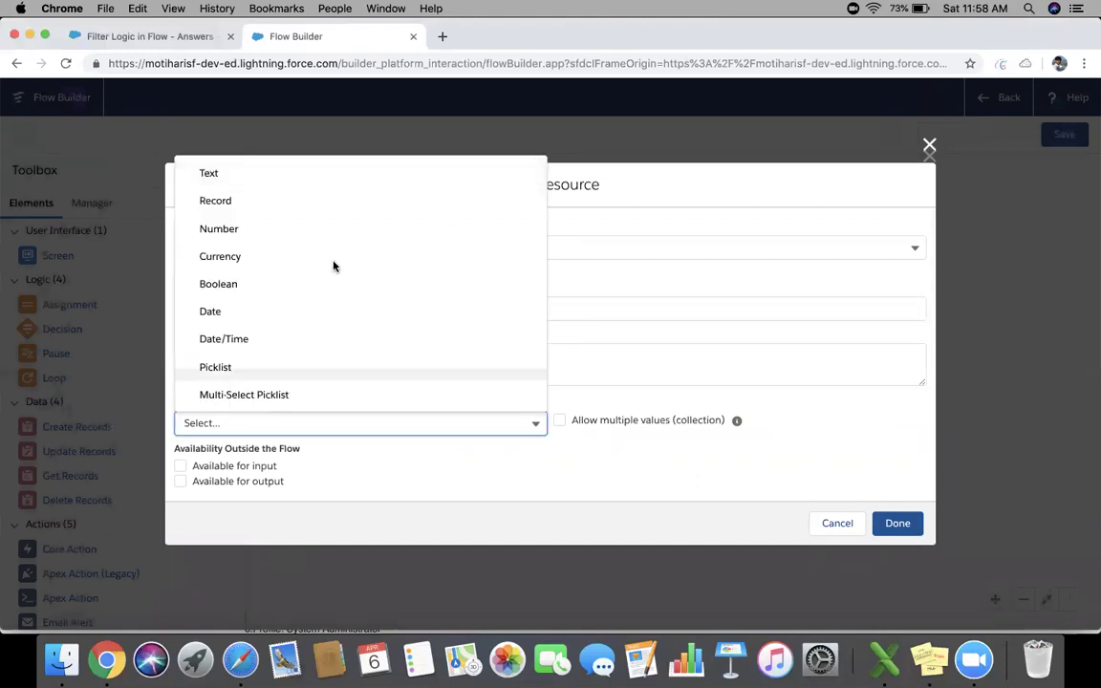
{"action": "left_click", "coordinate": [246, 179]}
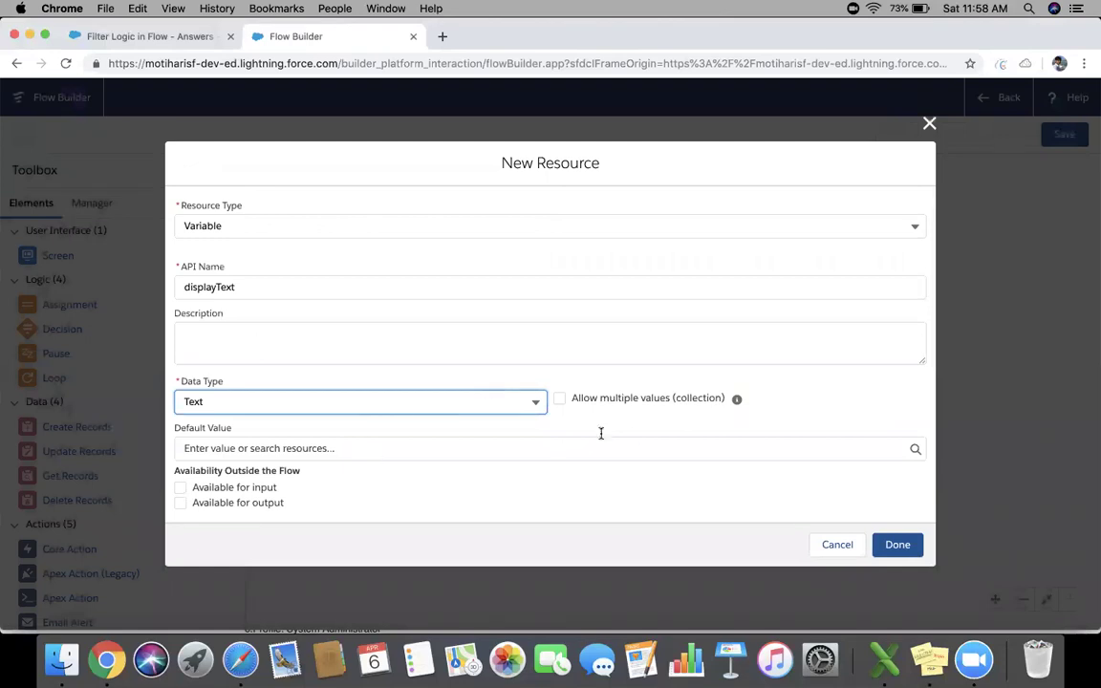
{"action": "left_click", "coordinate": [897, 544]}
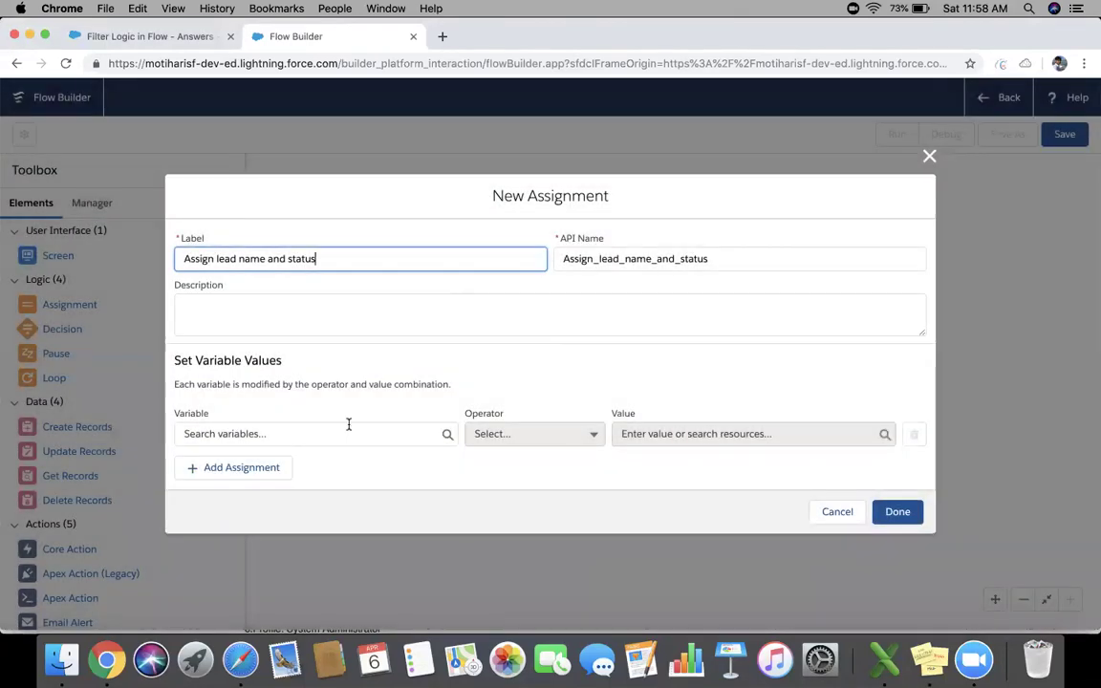
- Set the first assignment row to add {!varLeadRecord.Name} to the displayText variable
{"action": "left_click", "coordinate": [265, 432]}
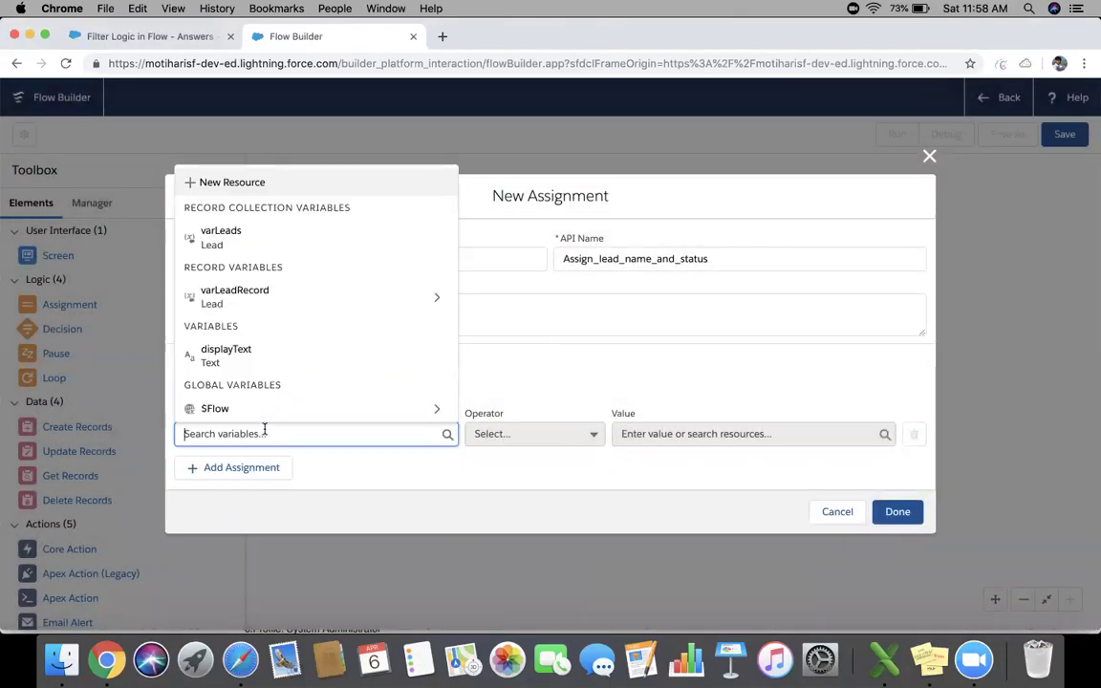
{"action": "left_click", "coordinate": [232, 353]}
{"action": "left_click", "coordinate": [524, 433]}
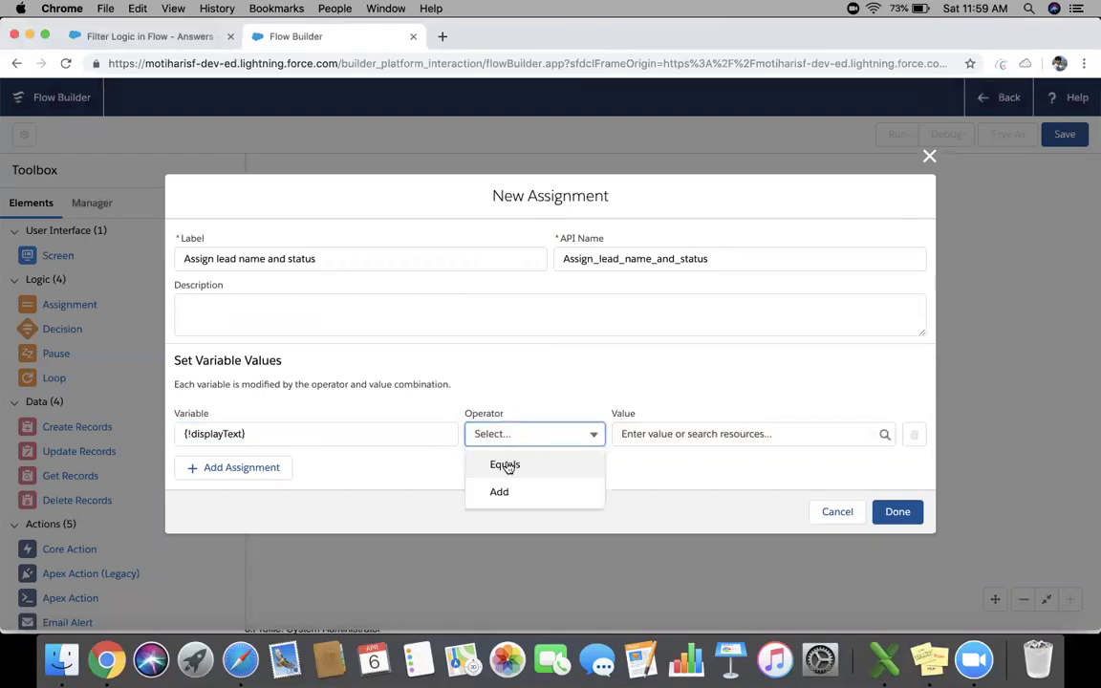
{"action": "left_click", "coordinate": [502, 492]}
{"action": "left_click", "coordinate": [666, 435]}
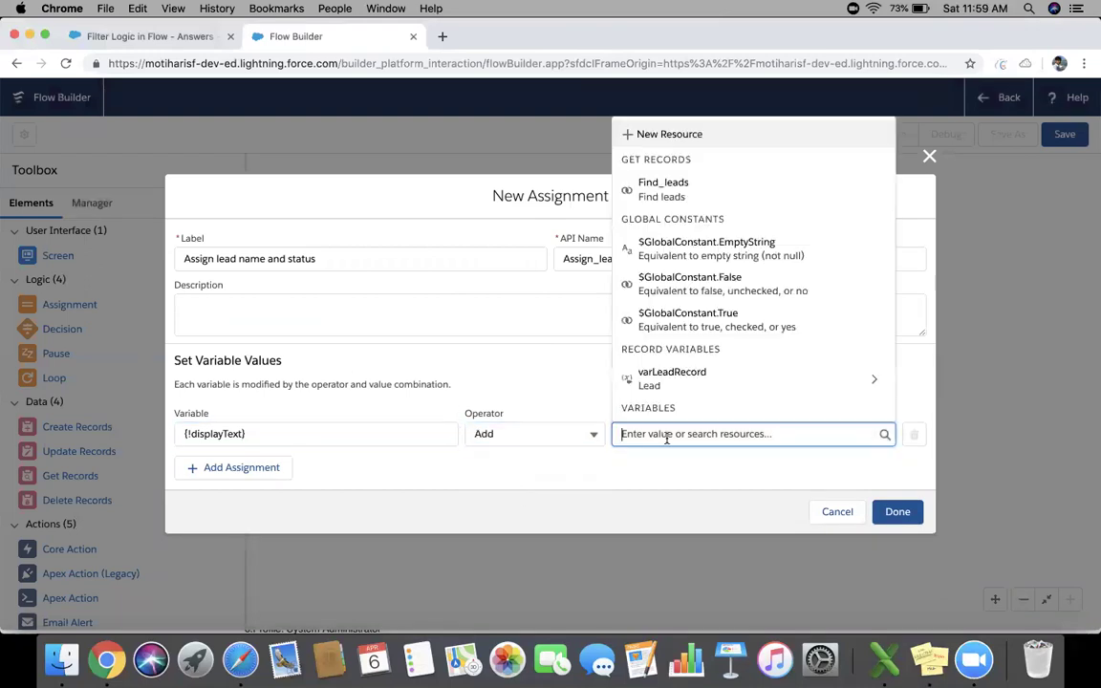
{"action": "type", "text": "varl"}
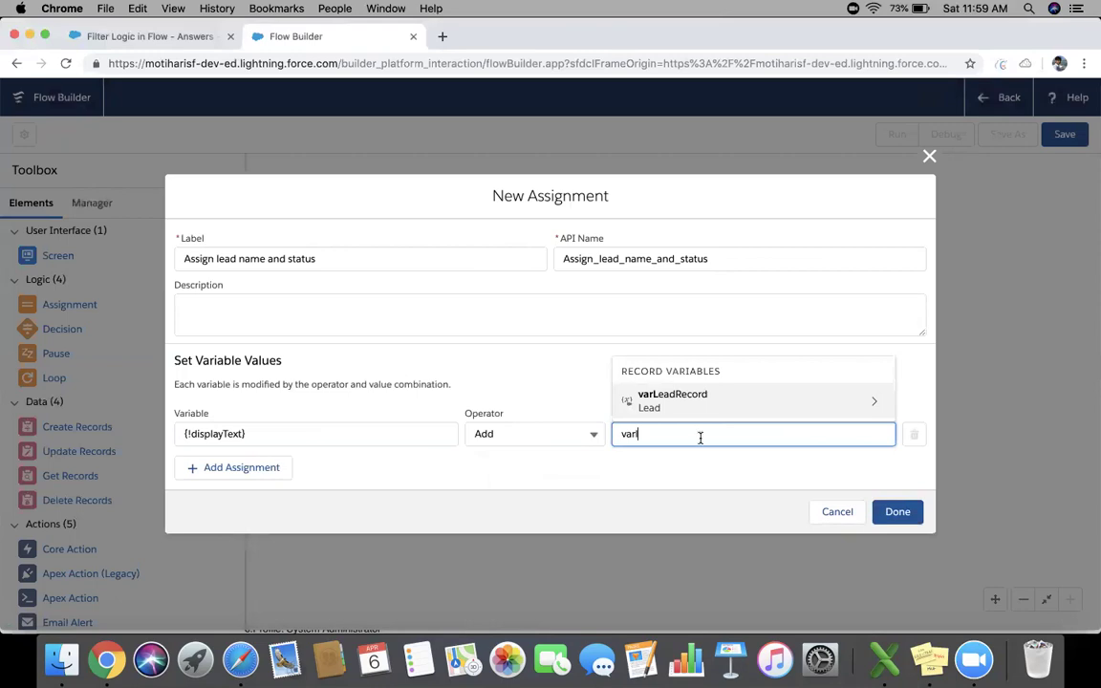
{"action": "left_click", "coordinate": [733, 405]}
{"action": "type", "text": "nam"}
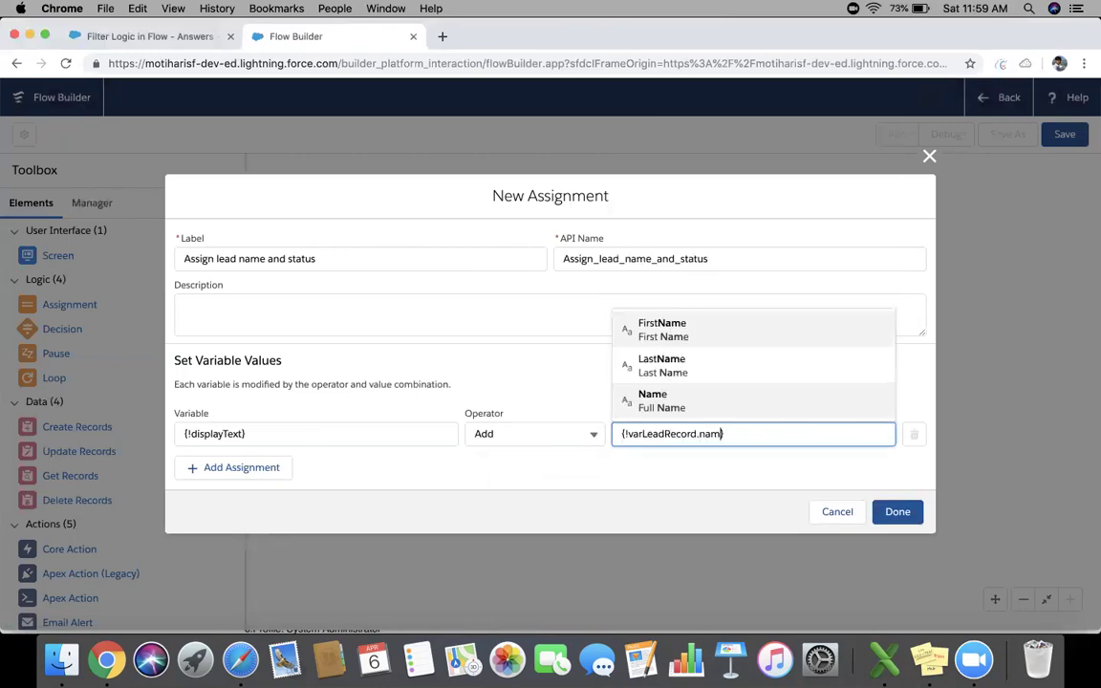
{"action": "left_click", "coordinate": [716, 400]}
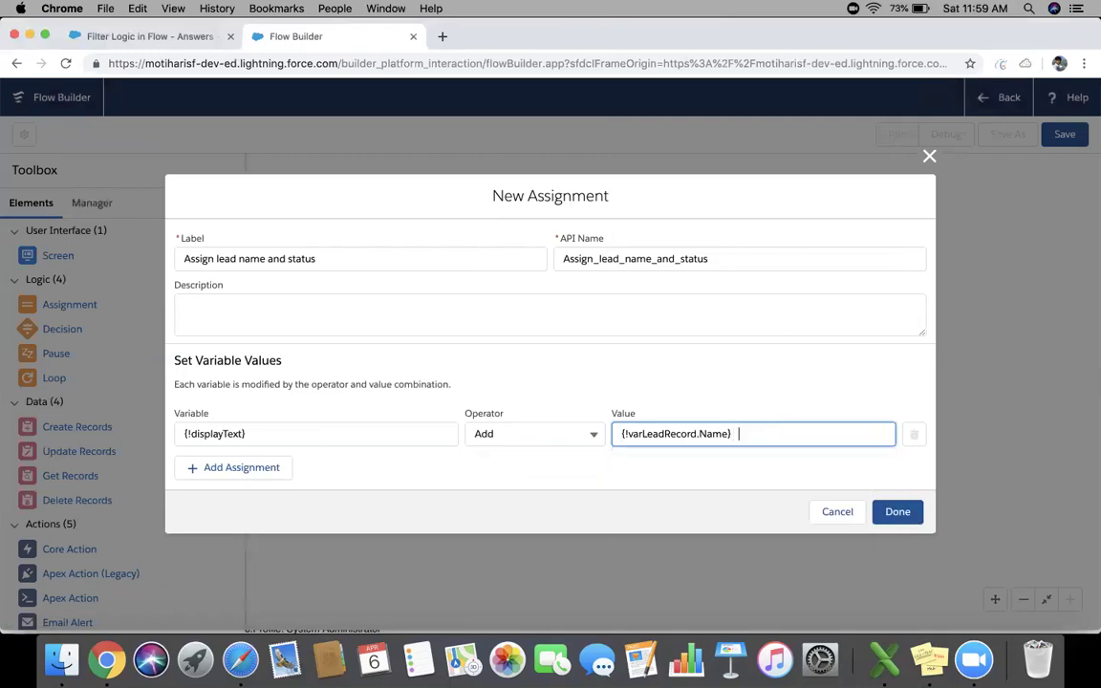
- Add a second assignment row that adds {!varLeadRecord.Status} to the displayText variable
{"action": "left_click", "coordinate": [244, 465]}
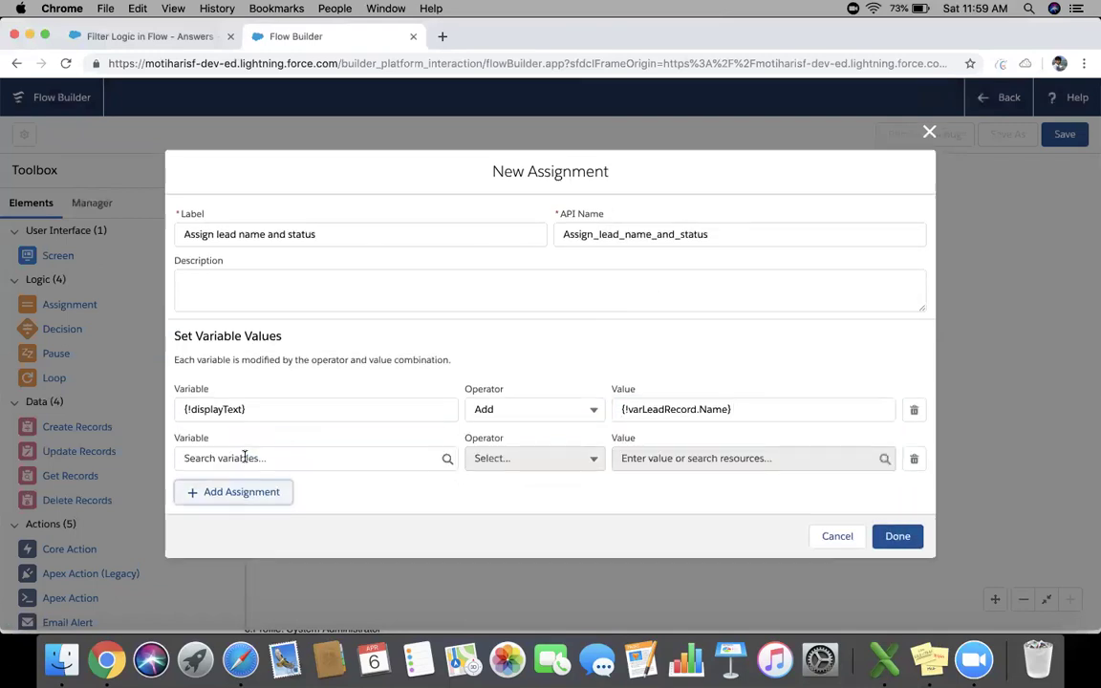
{"action": "left_click", "coordinate": [263, 458]}
{"action": "type", "text": "di"}
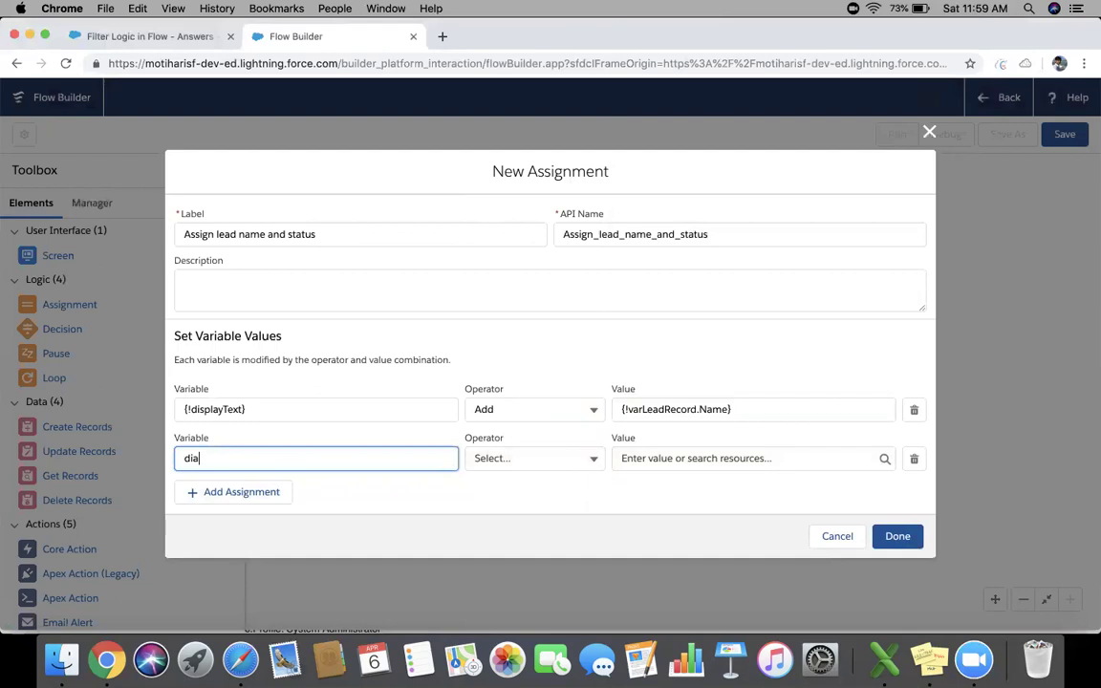
{"action": "type", "text": "sp"}
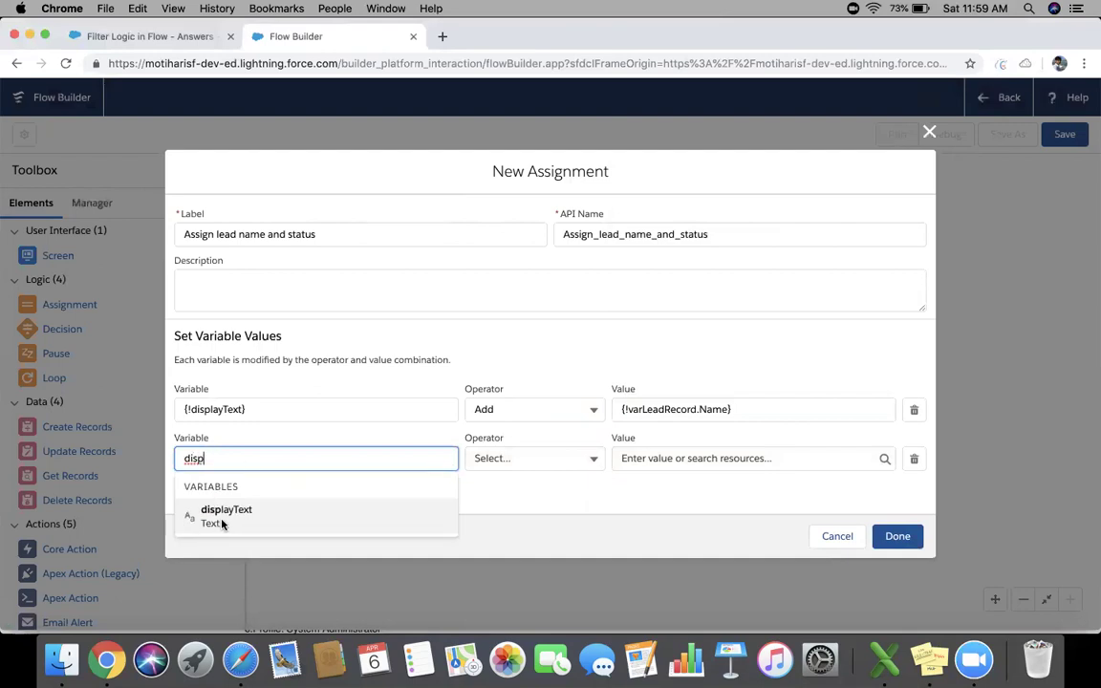
{"action": "left_click", "coordinate": [191, 516]}
{"action": "left_click", "coordinate": [524, 458]}
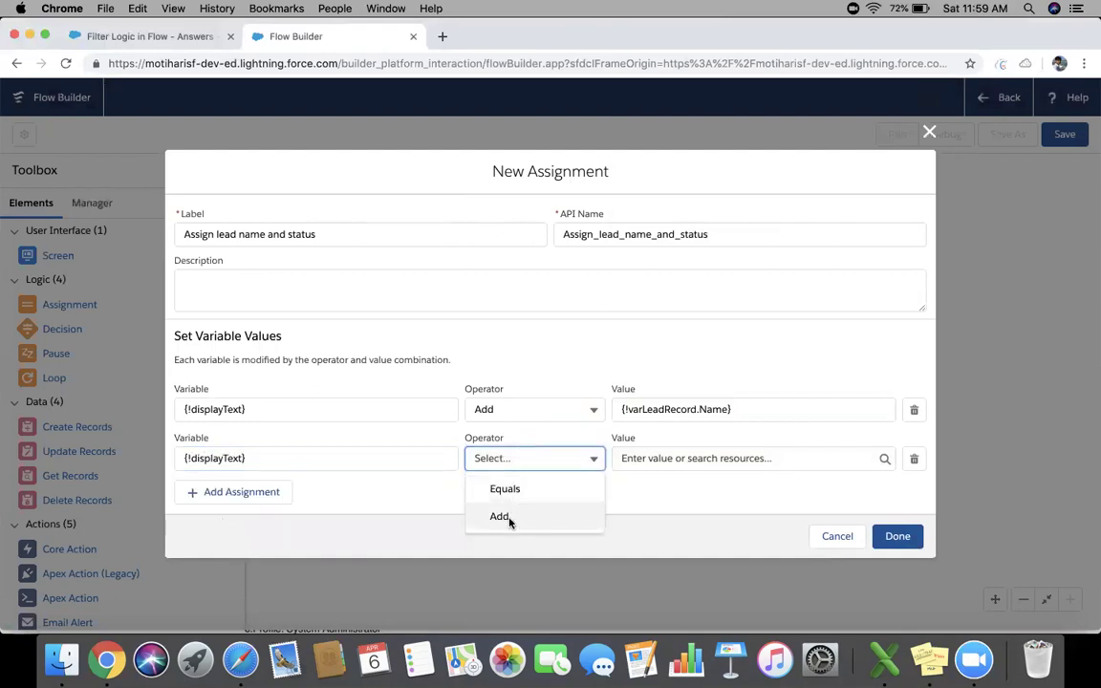
{"action": "left_click", "coordinate": [506, 517]}
{"action": "left_click", "coordinate": [661, 457]}
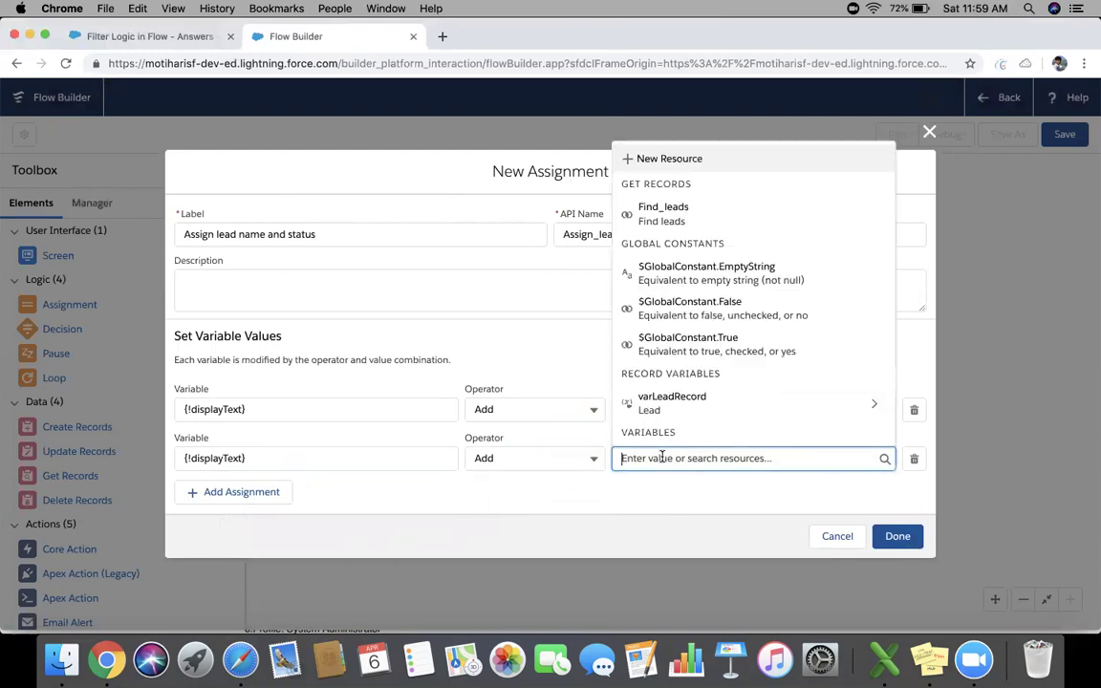
{"action": "type", "text": "varlead"}
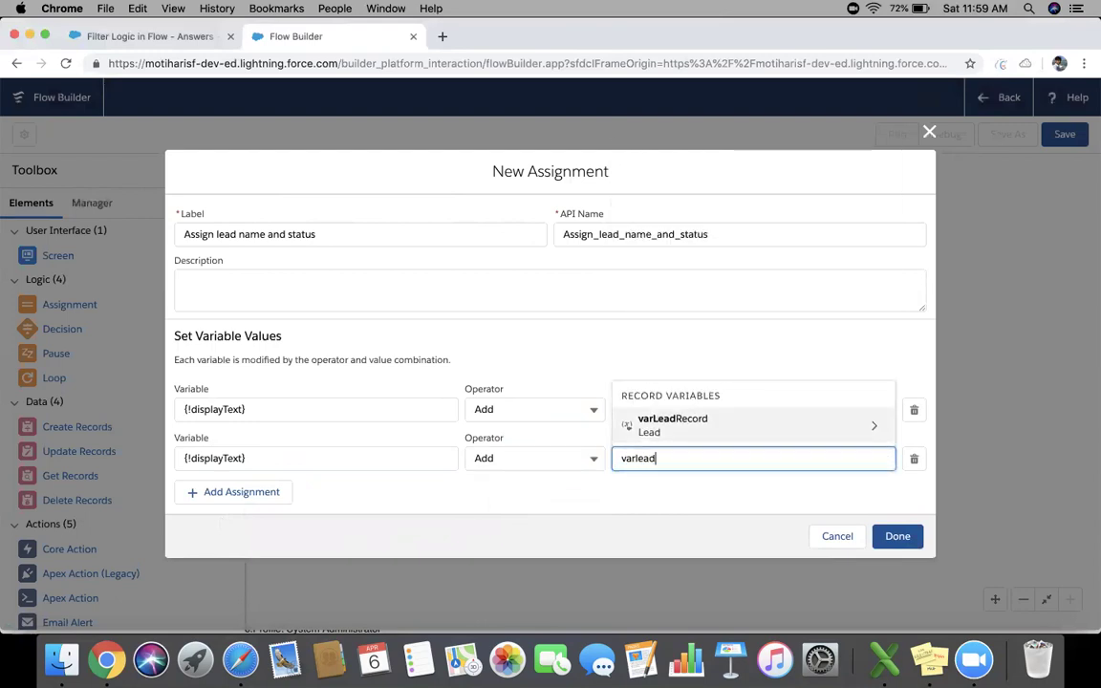
{"action": "left_click", "coordinate": [710, 427]}
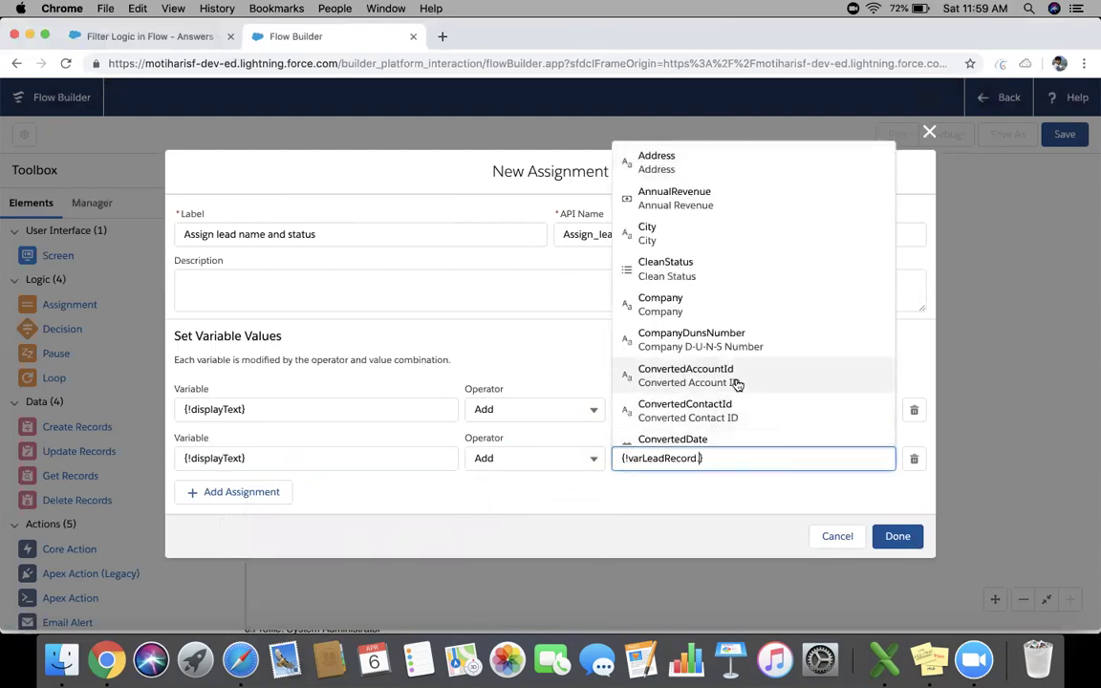
{"action": "type", "text": "sta"}
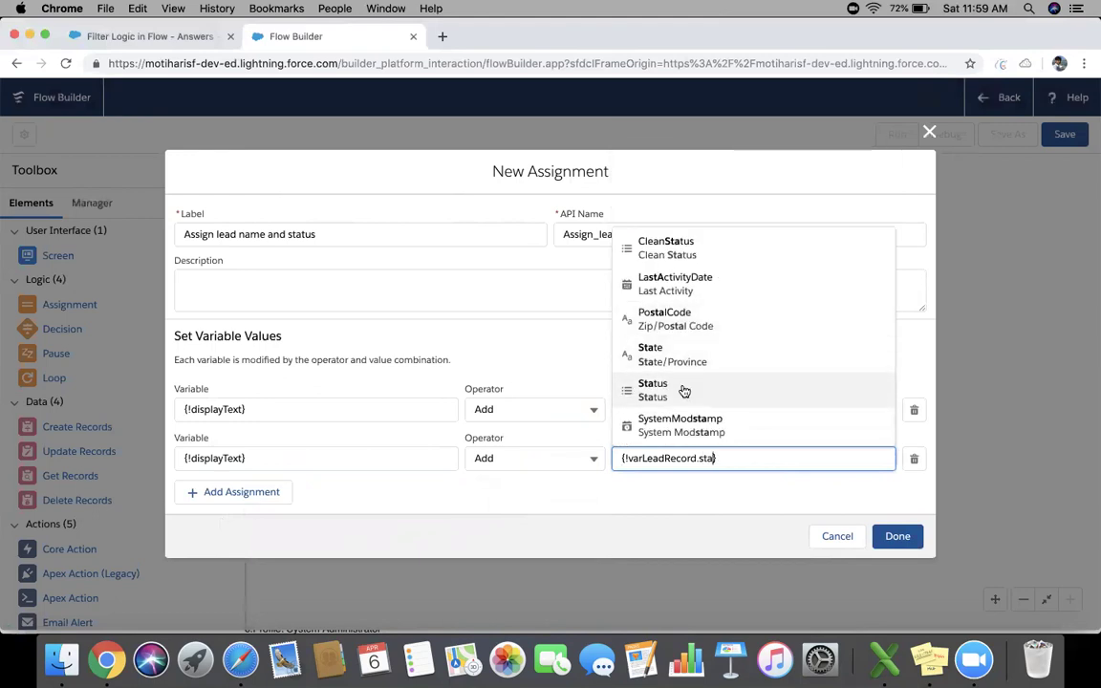
{"action": "left_click", "coordinate": [683, 390]}
- Append <br/> to the status value, then finish the Assignment element and place it more directly above the loop
{"action": "left_click", "coordinate": [773, 456]}
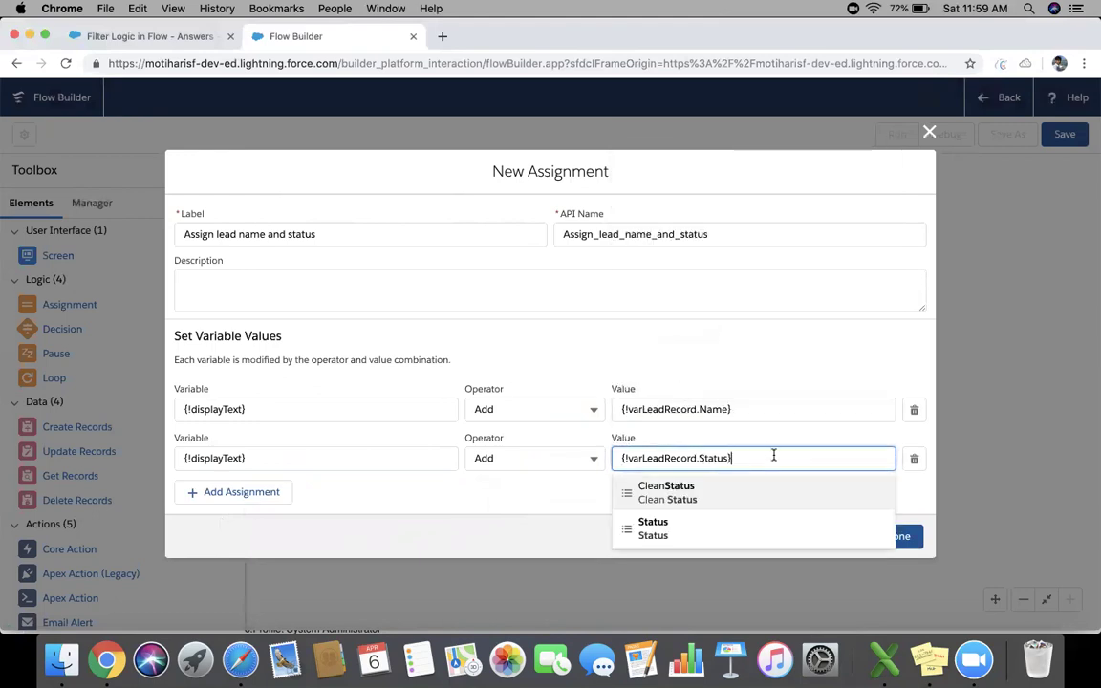
{"action": "type", "text": "<br/>"}
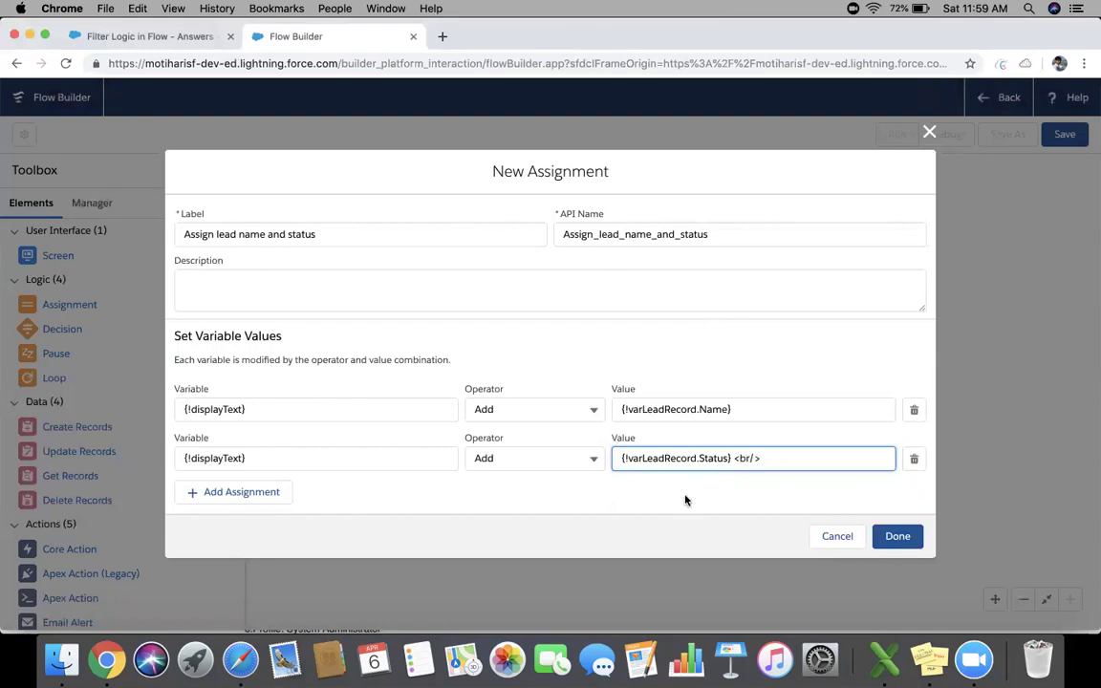
{"action": "left_click", "coordinate": [684, 500]}
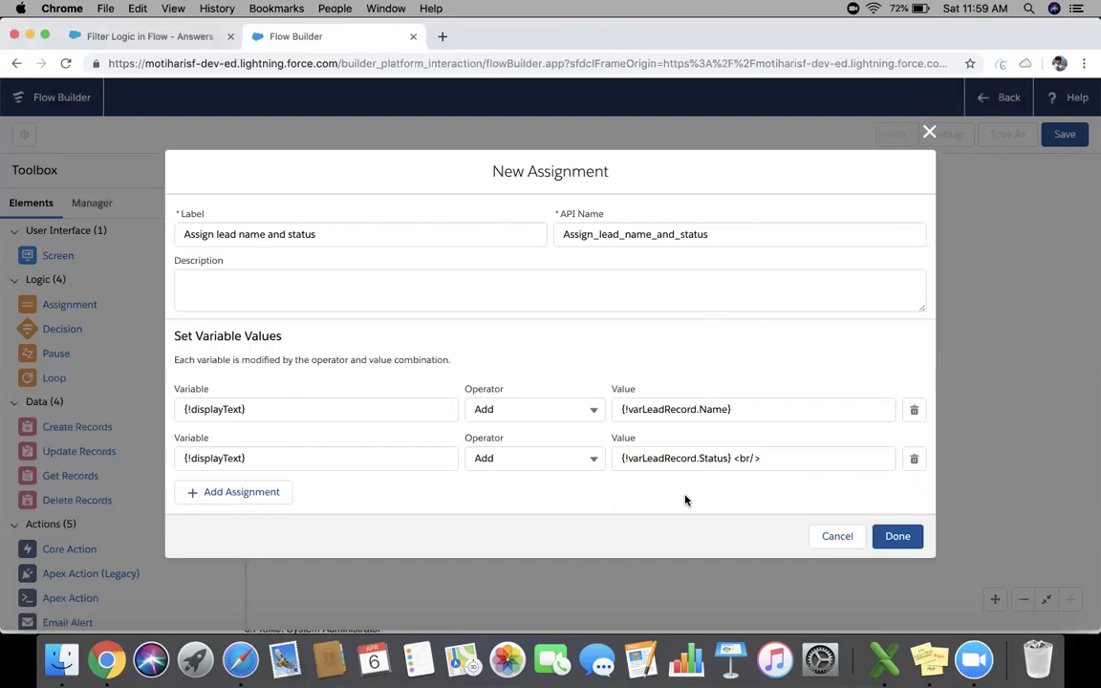
{"action": "left_click", "coordinate": [896, 538]}
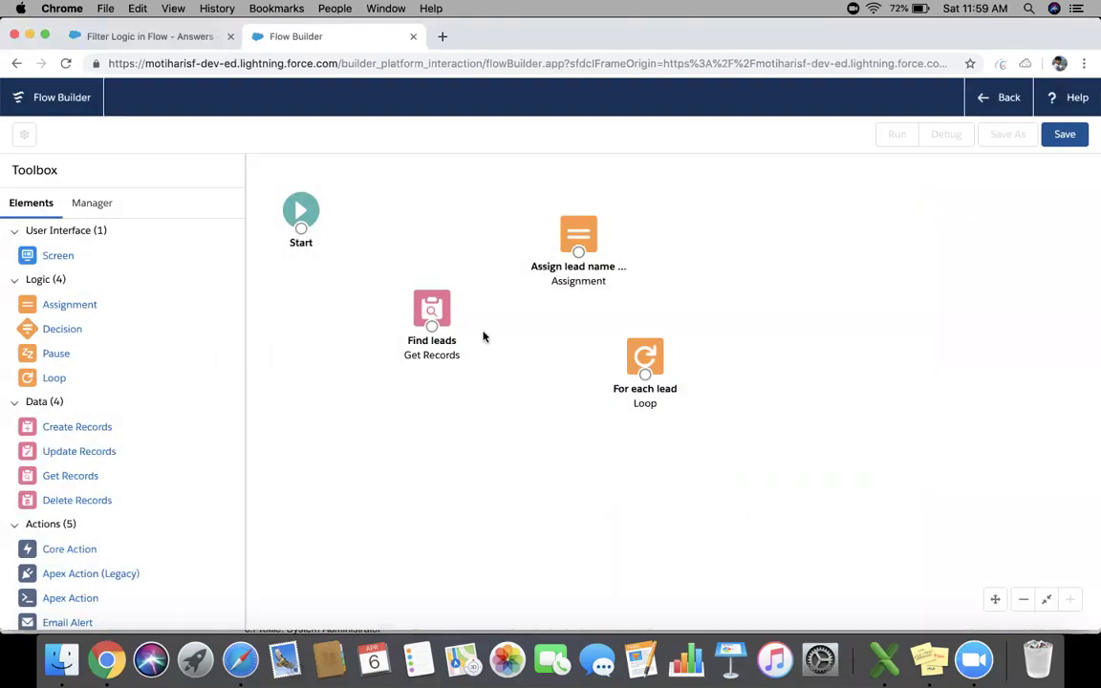
{"action": "left_click_drag", "start_coordinate": [580, 245], "coordinate": [621, 223]}
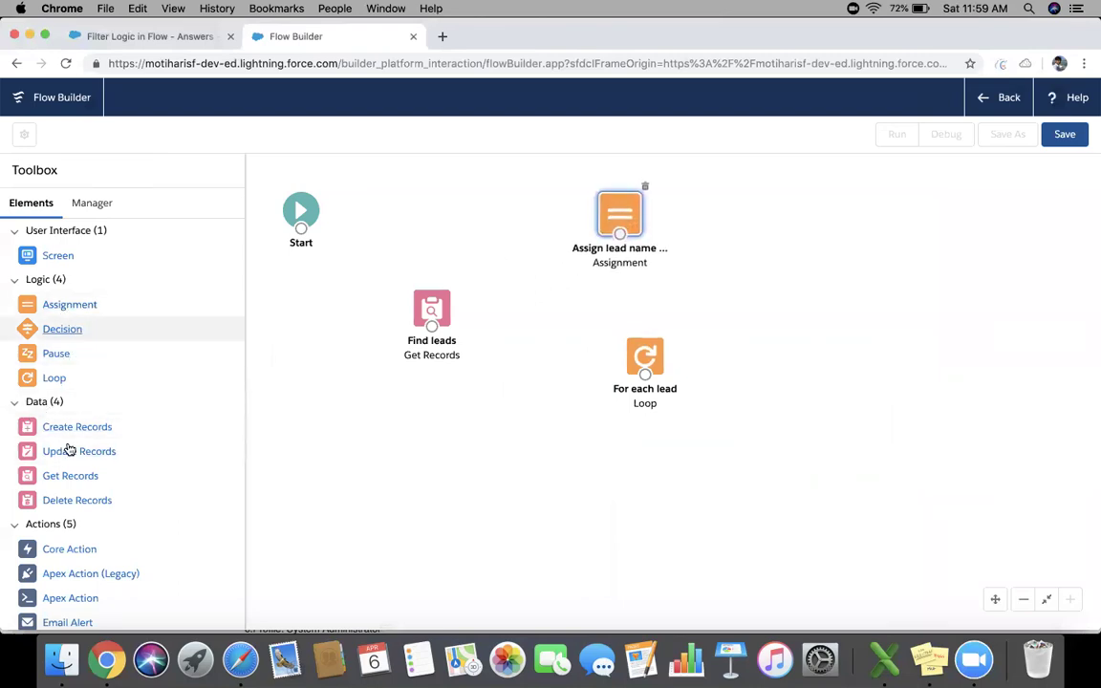
- Add a Screen element beyond the loop and assignment, labelled "Display screen" with the API name Display_screen
{"action": "scroll", "coordinate": [85, 495], "scroll_direction": "down", "scroll_amount": 1}
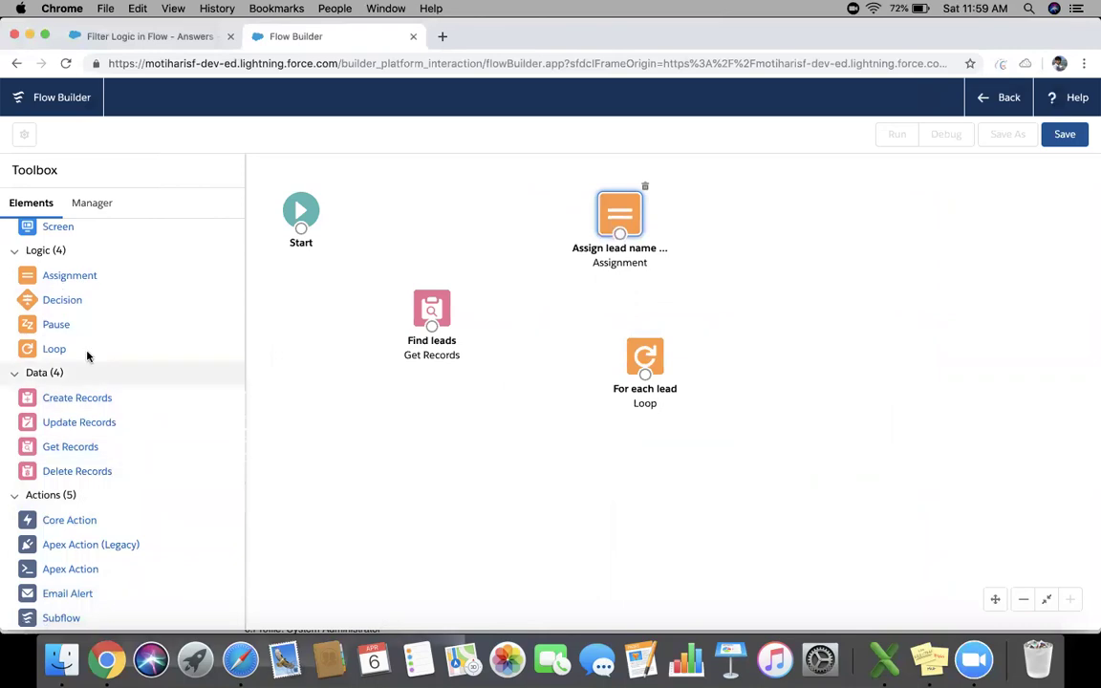
{"action": "scroll", "coordinate": [140, 400], "scroll_direction": "up", "scroll_amount": 1}
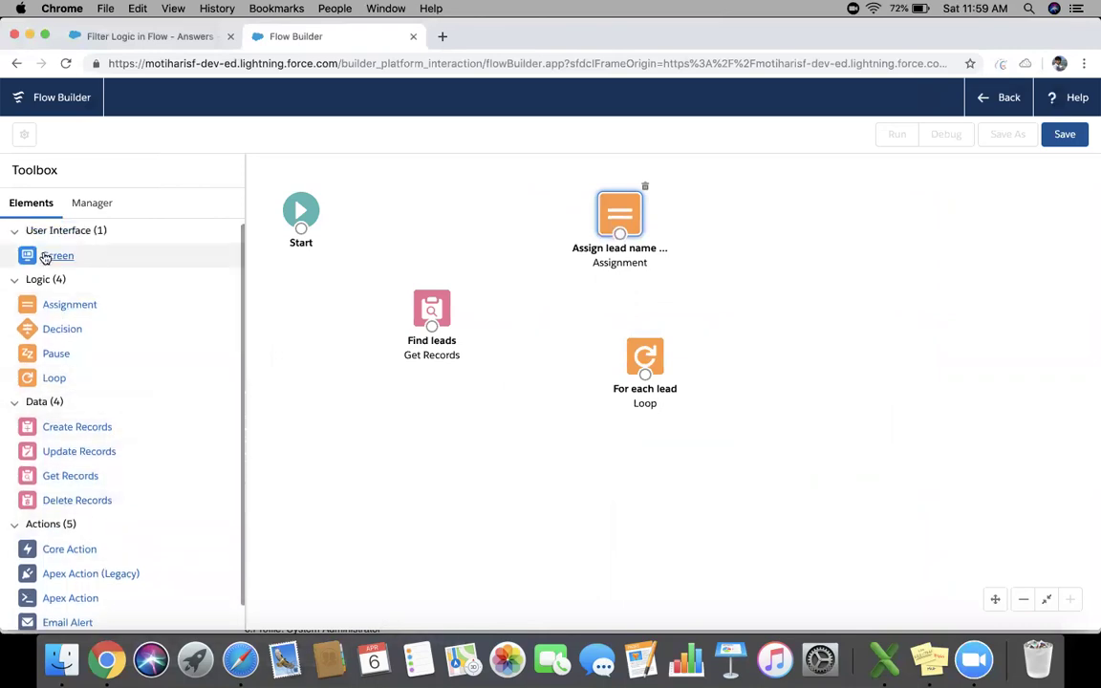
{"action": "left_click_drag", "start_coordinate": [45, 256], "coordinate": [931, 289]}
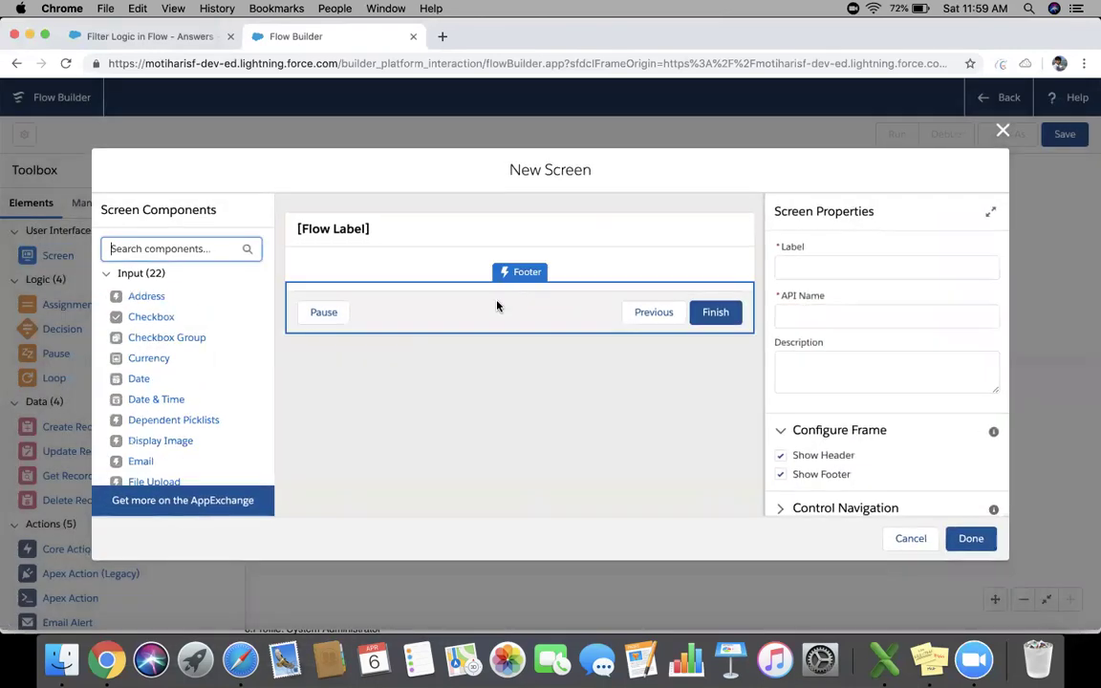
{"action": "left_click", "coordinate": [828, 269]}
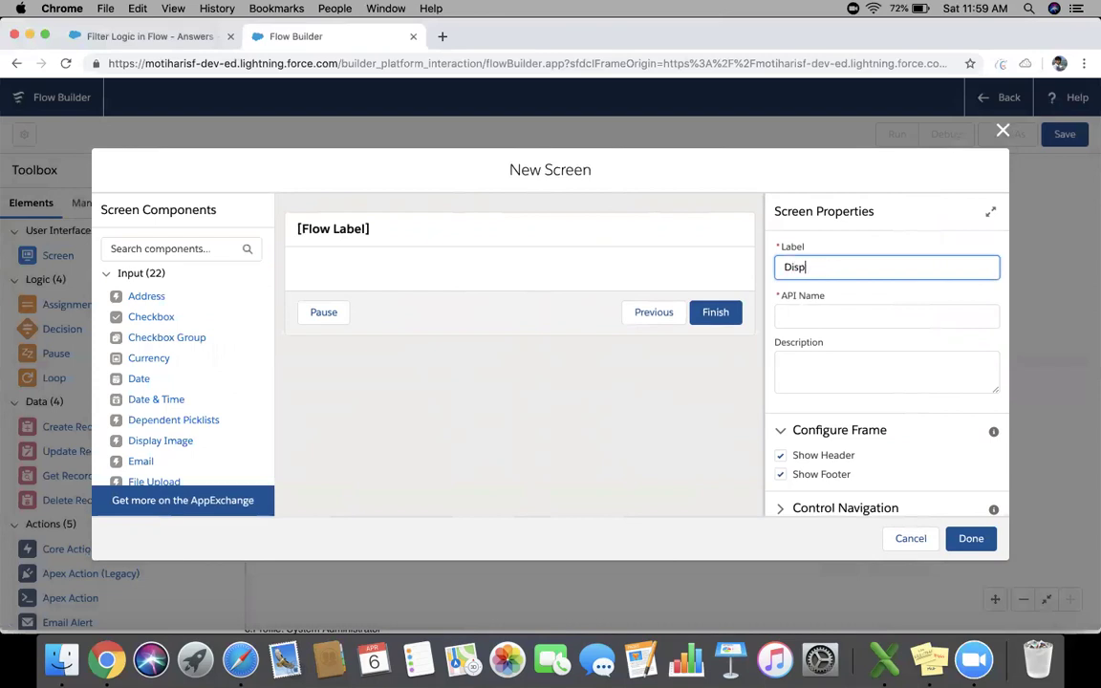
{"action": "type", "text": "lay"}
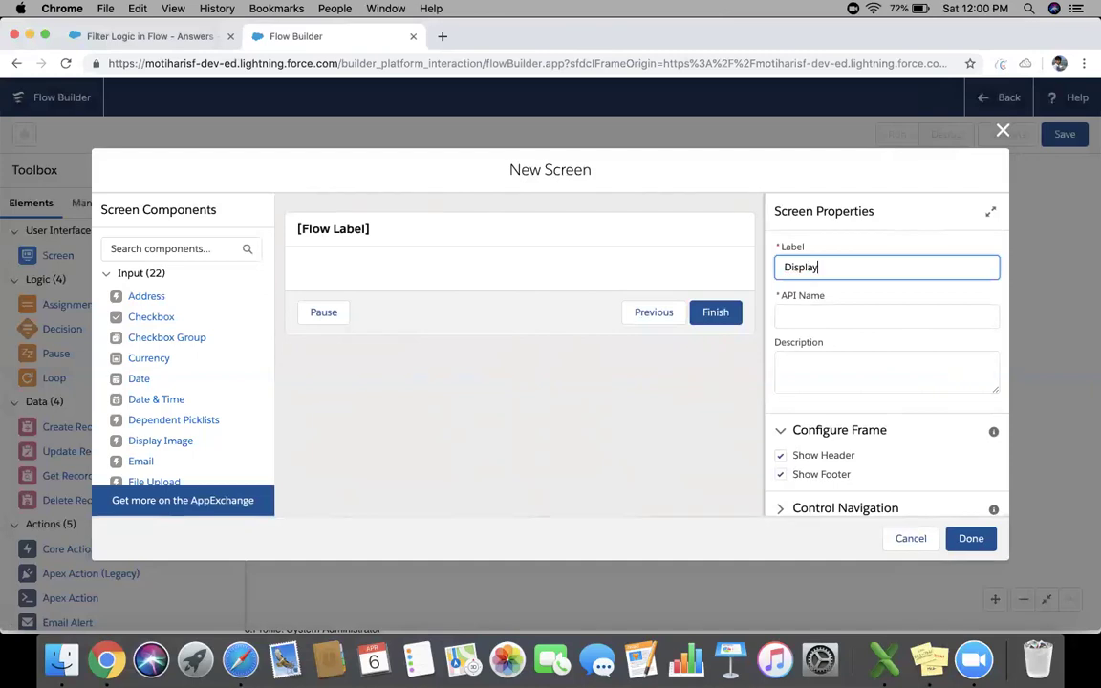
{"action": "type", "text": " screen"}
{"action": "key", "text": "Tab"}
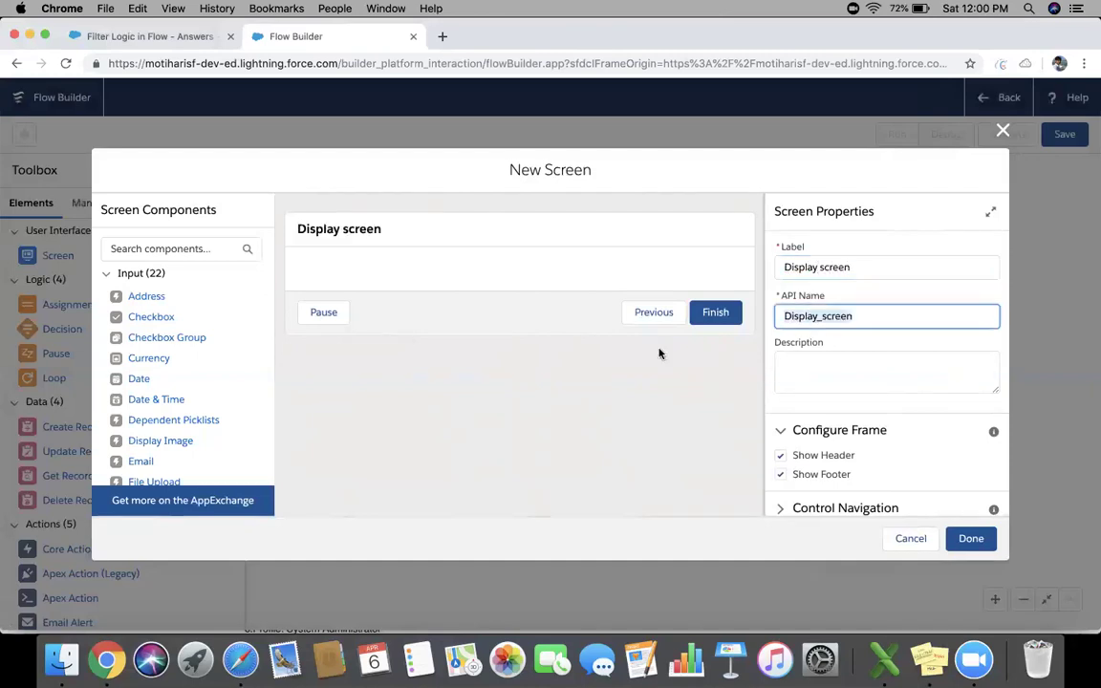
- Add a Display Text component to the Display screen and give it the API name Show
{"action": "left_click", "coordinate": [413, 272]}
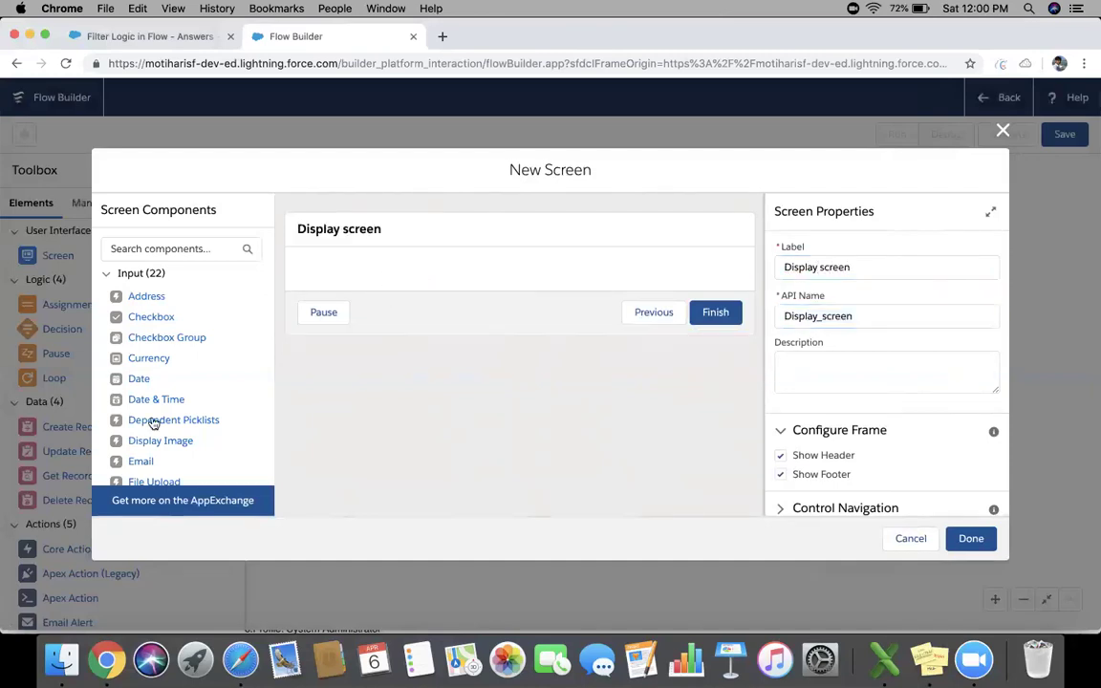
{"action": "scroll", "coordinate": [152, 418], "scroll_direction": "down", "scroll_amount": 5}
{"action": "left_click_drag", "start_coordinate": [158, 474], "coordinate": [422, 266]}
{"action": "left_click", "coordinate": [811, 274]}
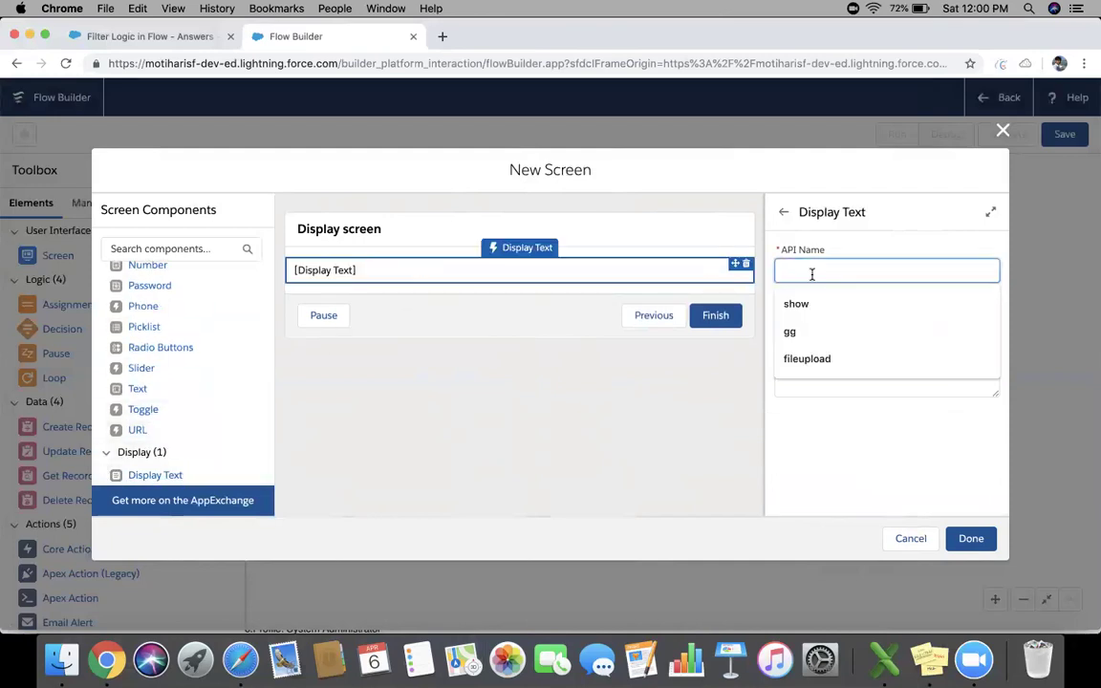
{"action": "type", "text": "Show"}
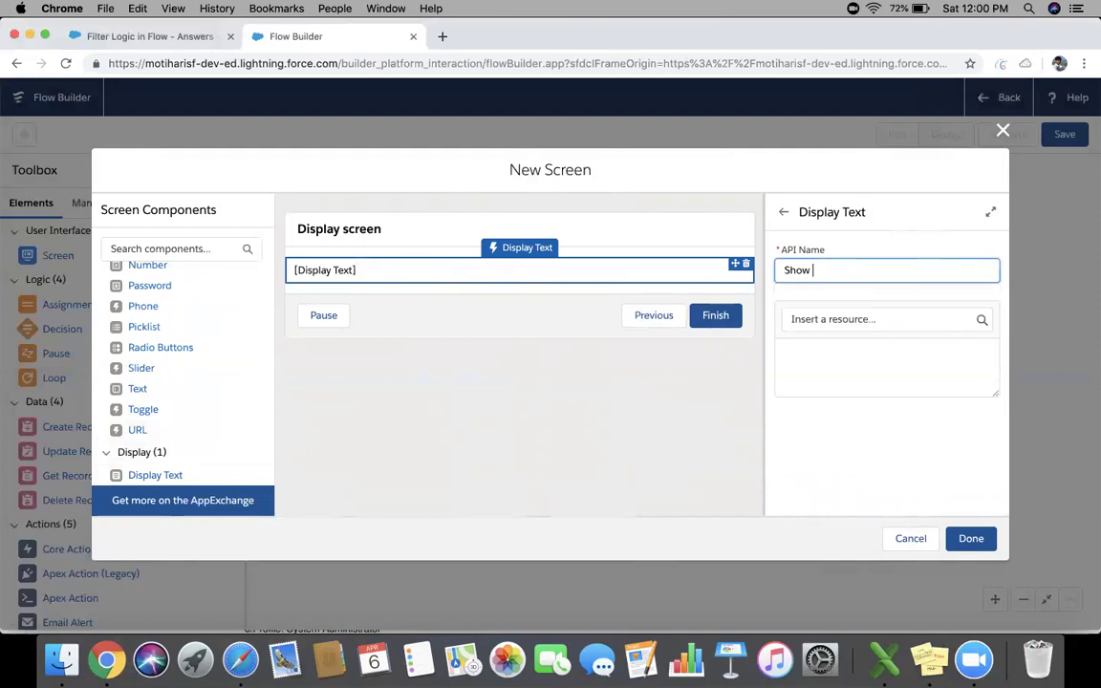
- Insert the displayText variable as the content of the Show component and finish the Screen element
{"action": "left_click", "coordinate": [853, 320]}
{"action": "left_click", "coordinate": [857, 319]}
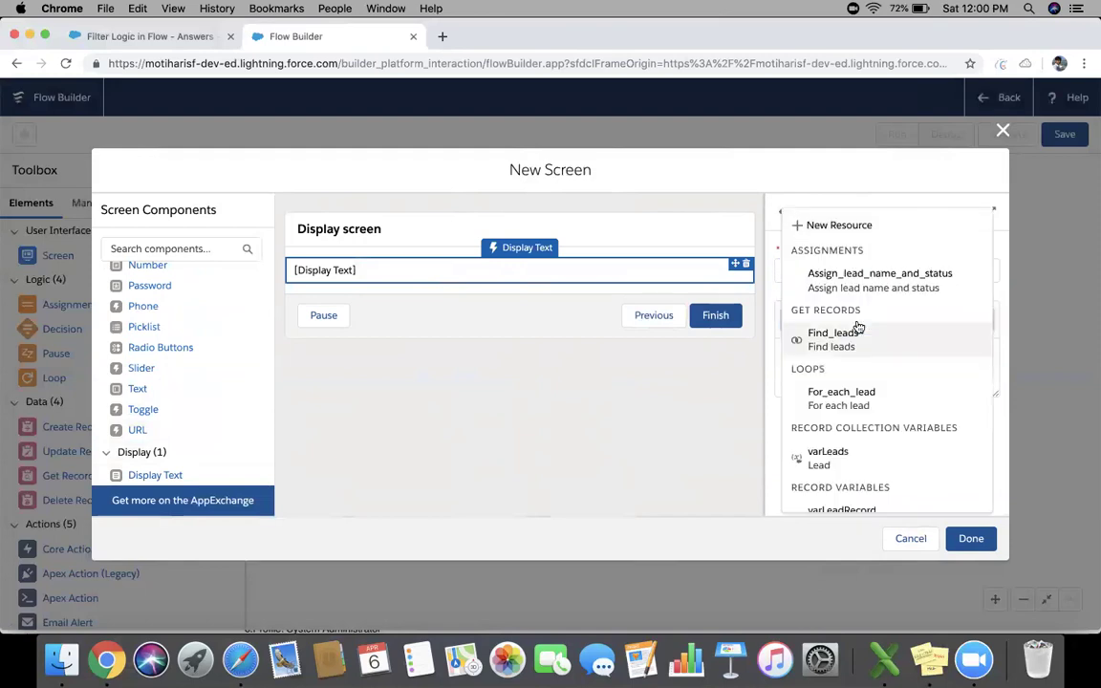
{"action": "scroll", "coordinate": [860, 460], "scroll_direction": "down", "scroll_amount": 3}
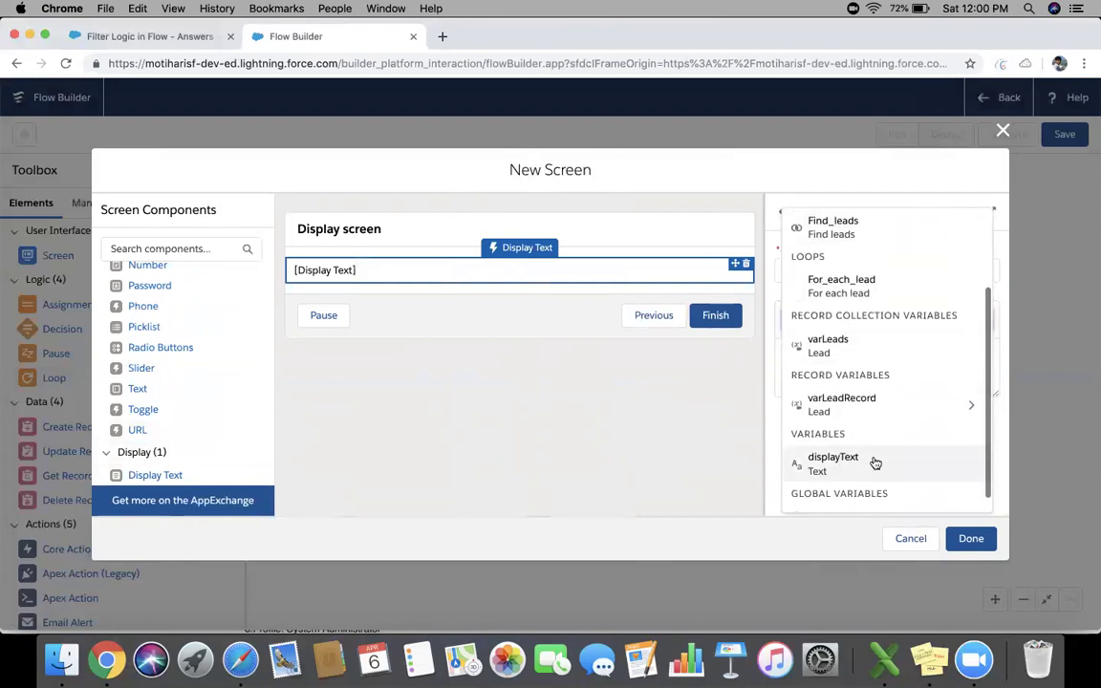
{"action": "left_click", "coordinate": [856, 460]}
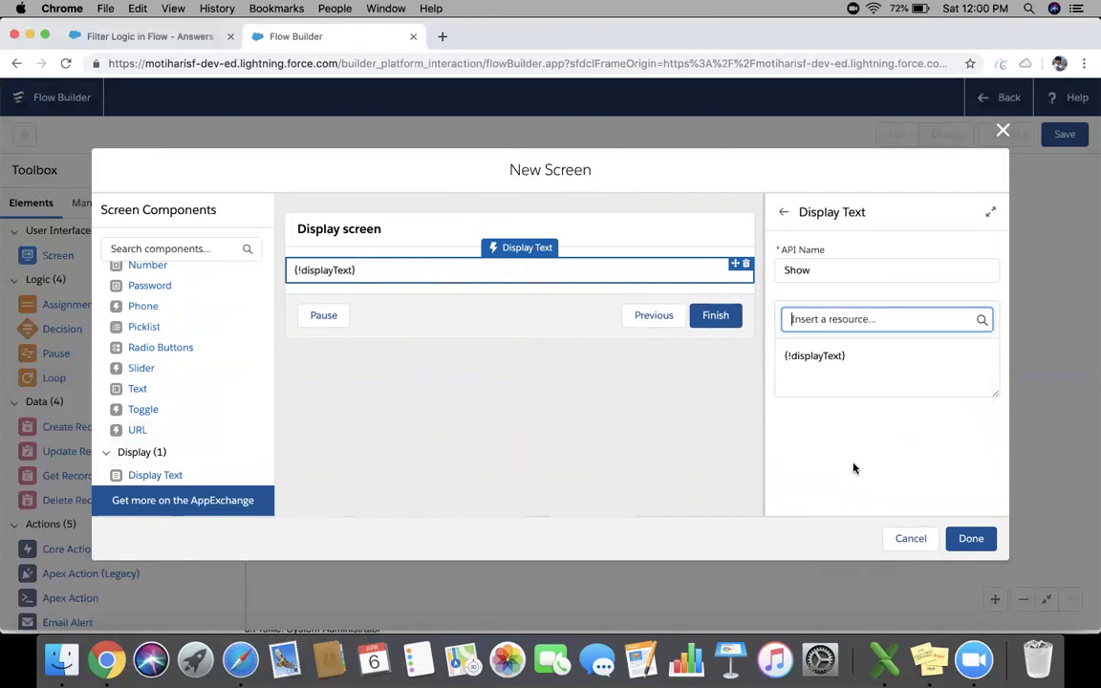
{"action": "left_click", "coordinate": [879, 377]}
{"action": "left_click", "coordinate": [578, 404]}
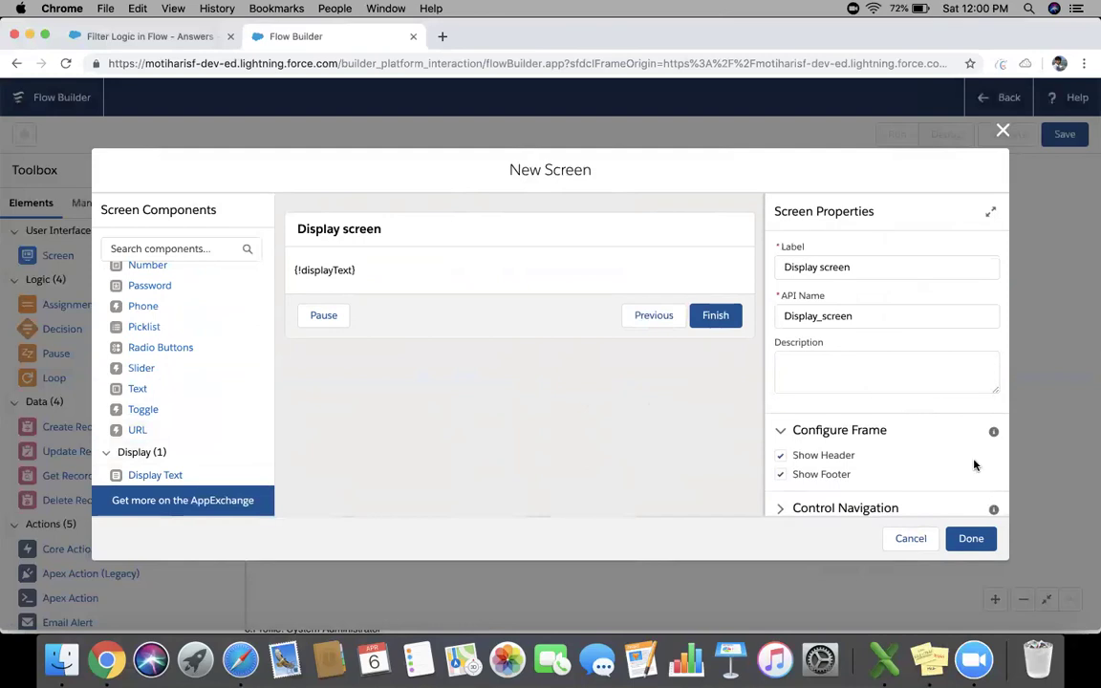
{"action": "left_click", "coordinate": [966, 537]}
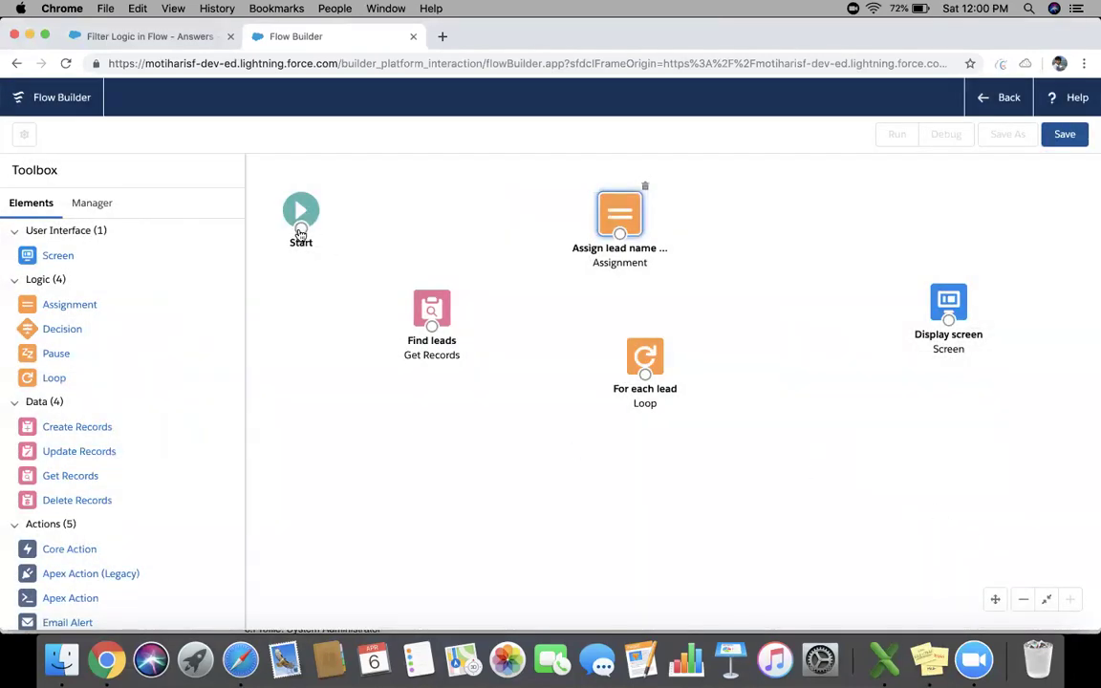
- Connect Start to Find leads and the loop, the loop to the assignment for each item and back, and after the last item to Display screen
{"action": "left_click_drag", "start_coordinate": [301, 228], "coordinate": [548, 211]}
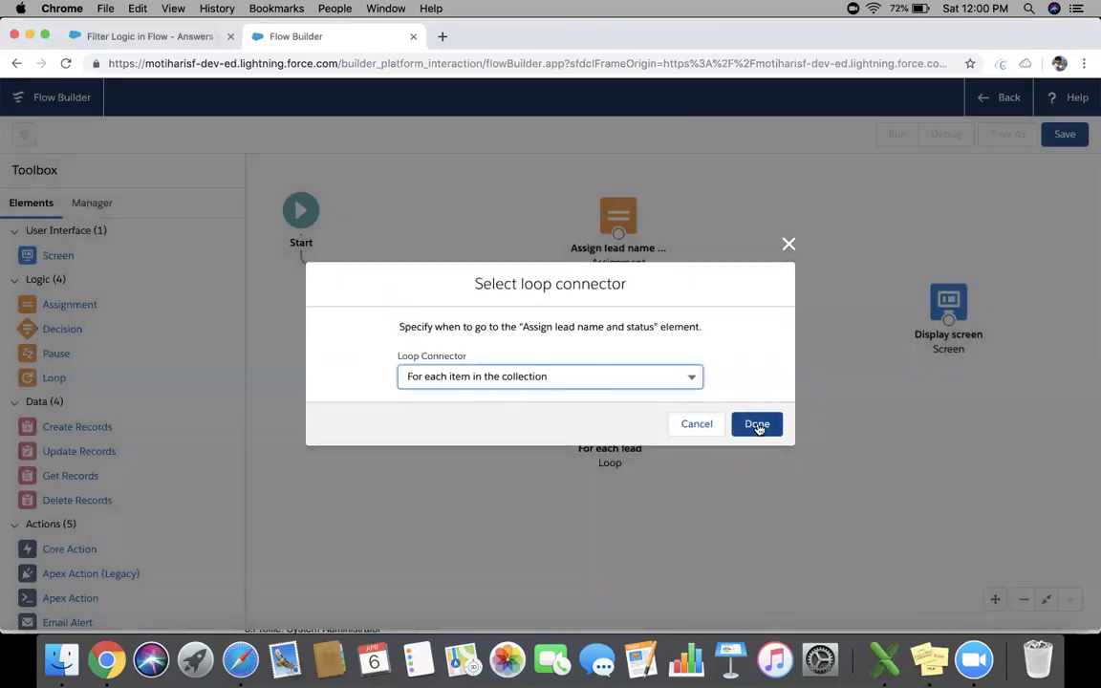
{"action": "left_click", "coordinate": [755, 426]}
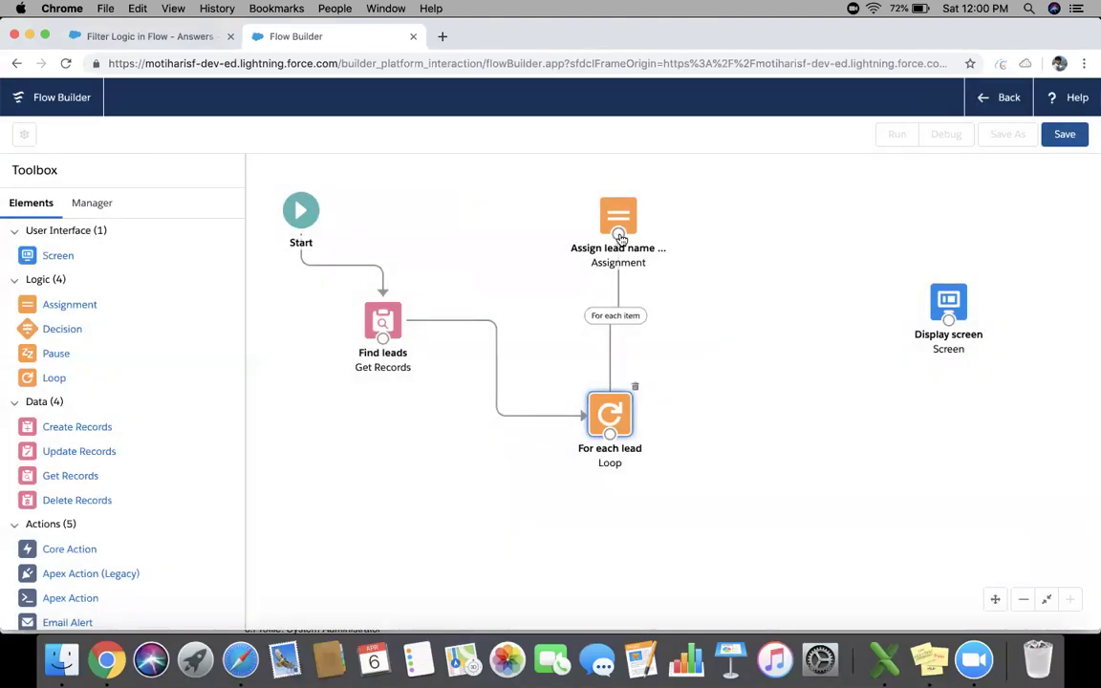
{"action": "left_click_drag", "start_coordinate": [722, 295], "coordinate": [616, 418]}
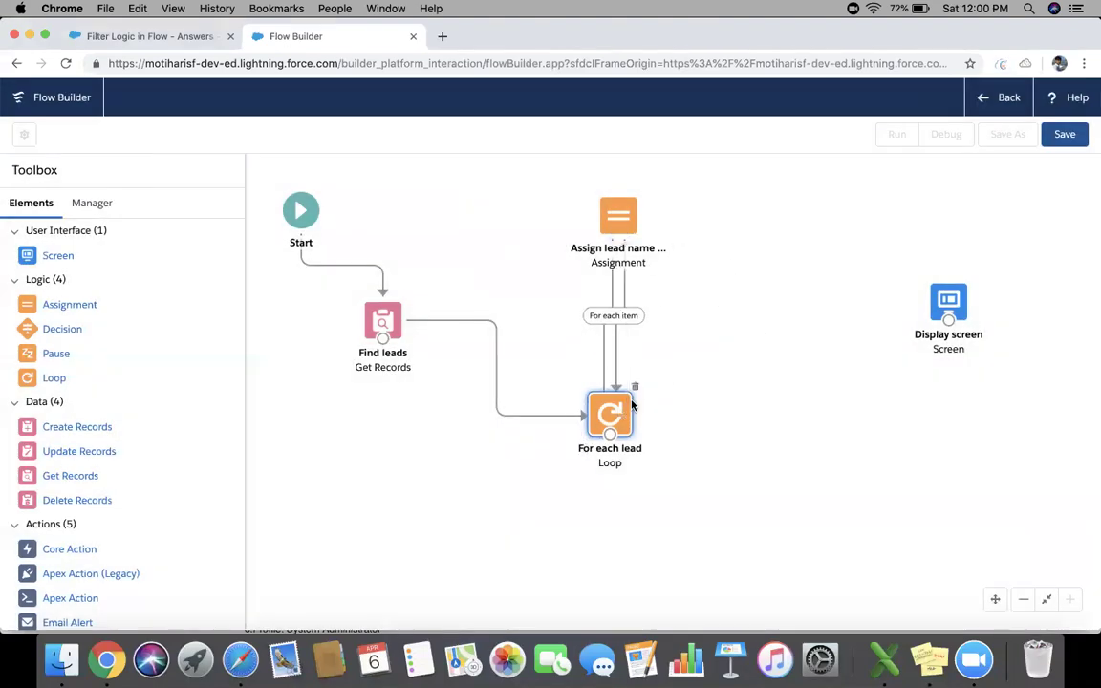
{"action": "left_click_drag", "start_coordinate": [609, 437], "coordinate": [946, 313]}
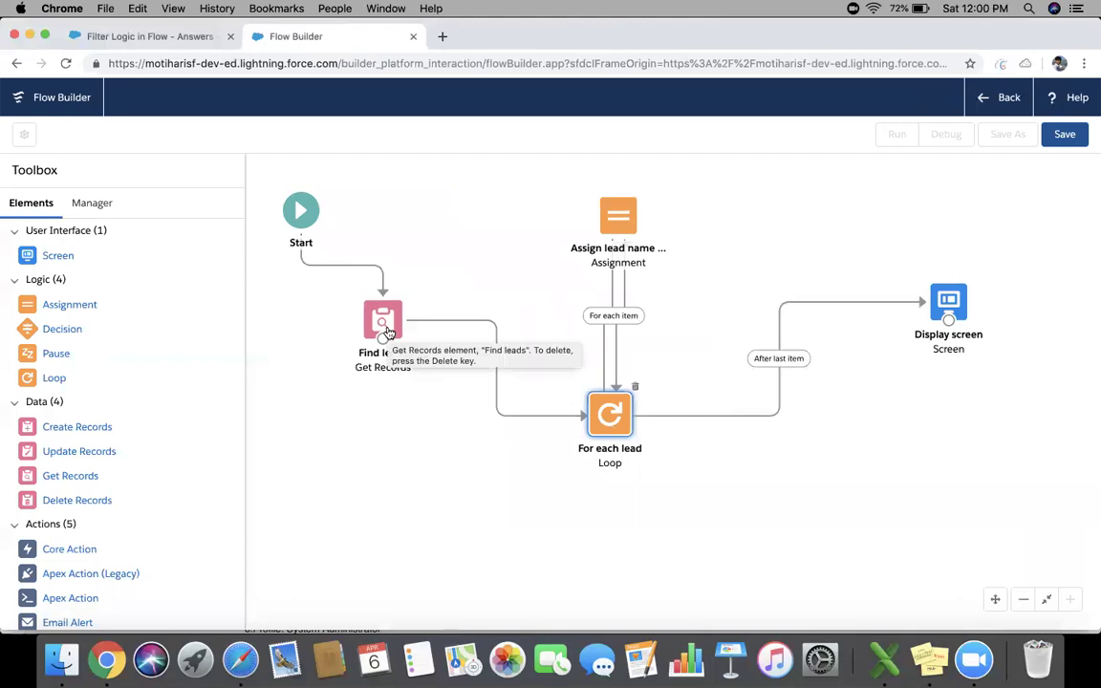
- Review the variables of the For each lead loop and the variable rows of the Assign lead name and status element
{"action": "double_click", "coordinate": [608, 419]}
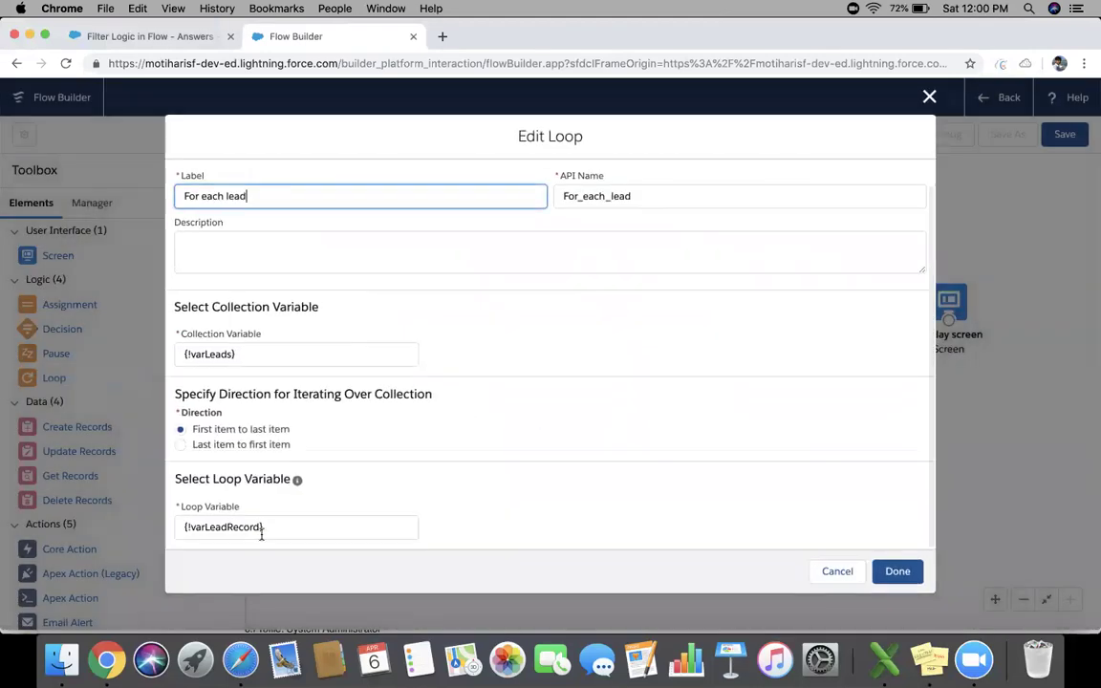
{"action": "left_click", "coordinate": [840, 570]}
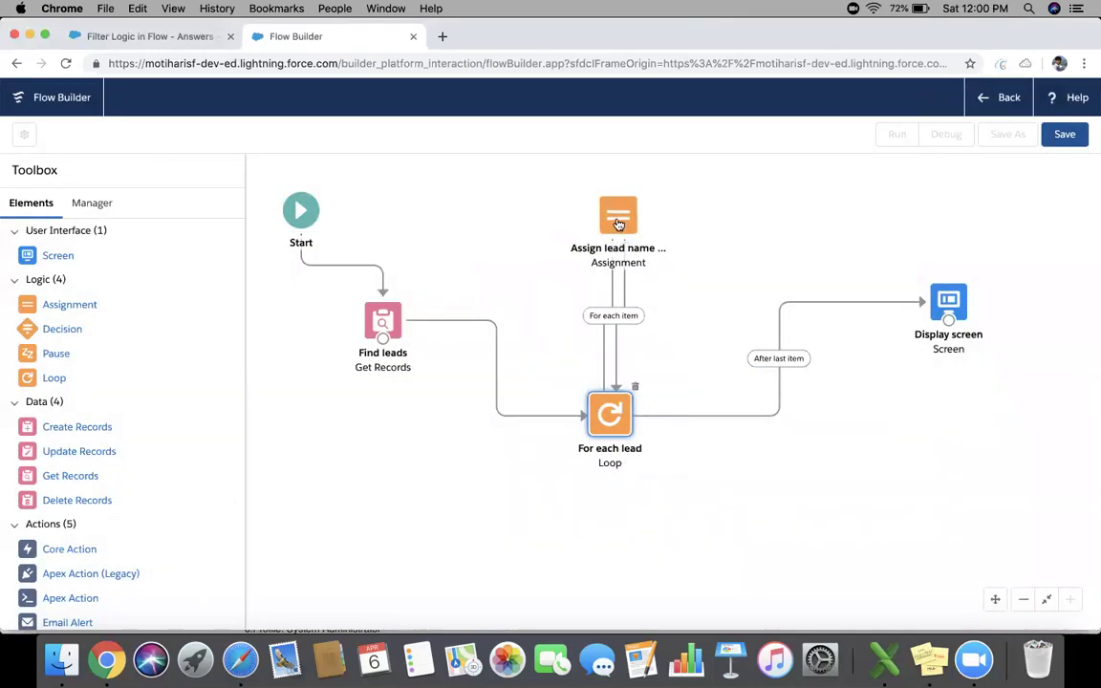
{"action": "double_click", "coordinate": [617, 215]}
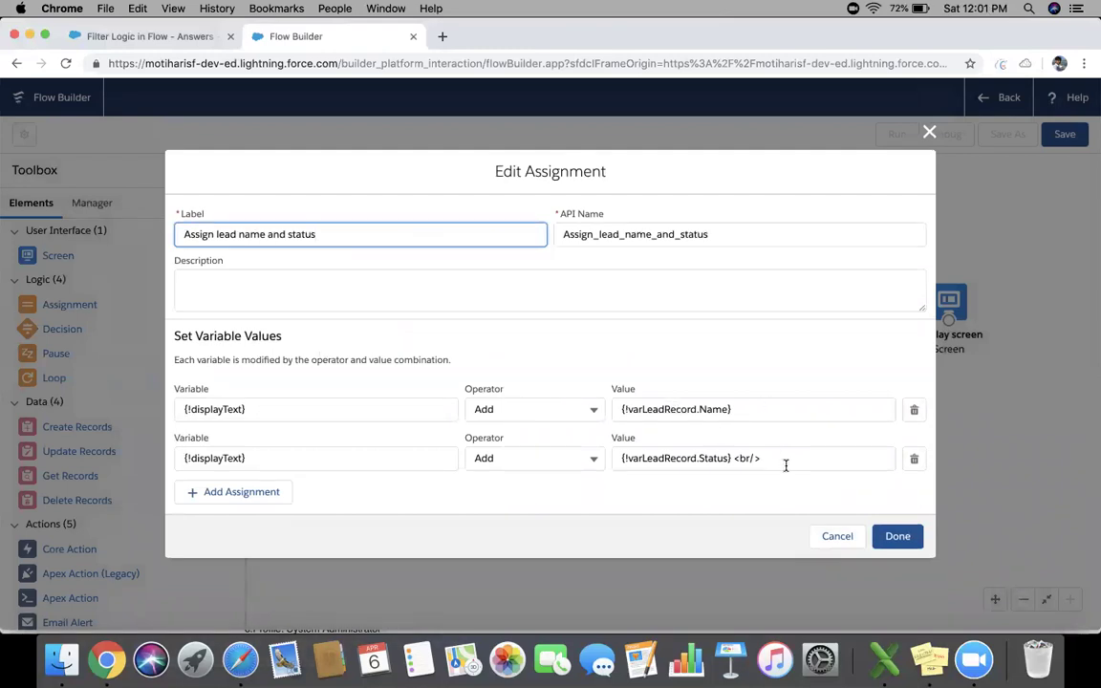
{"action": "left_click", "coordinate": [897, 535]}
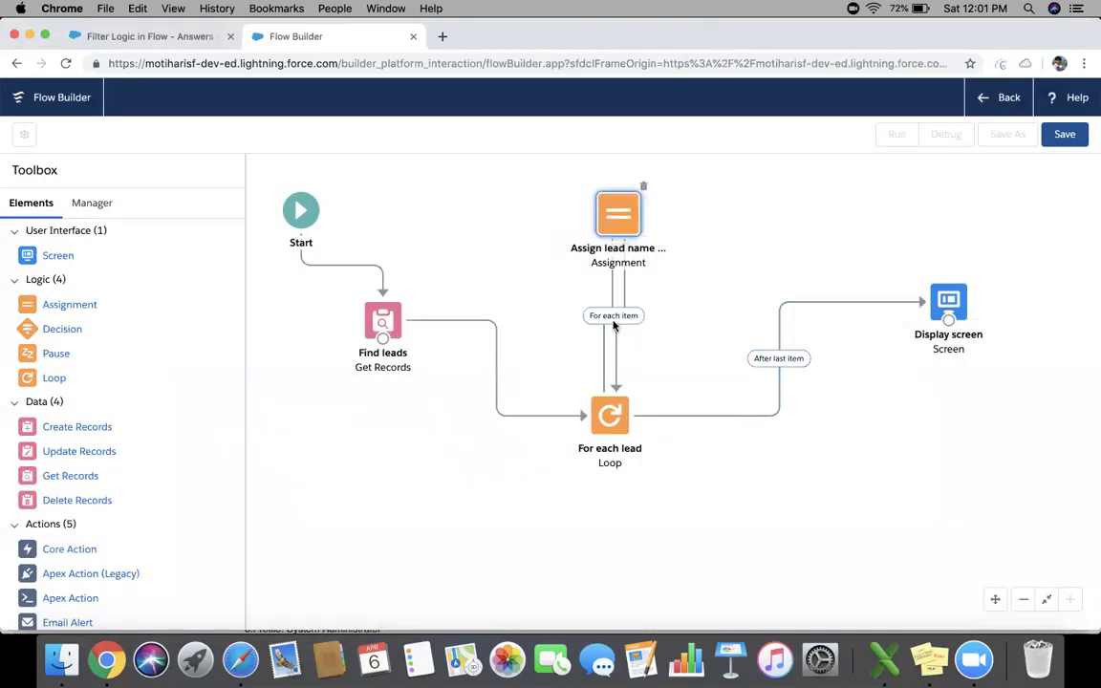
{"action": "double_click", "coordinate": [621, 228]}
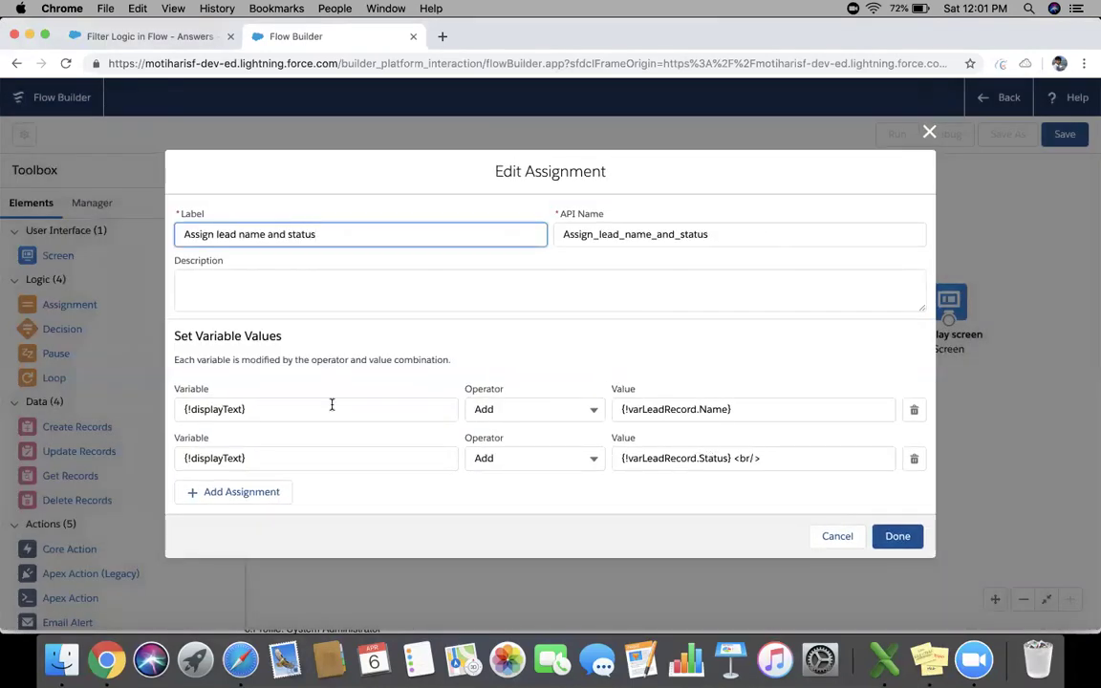
{"action": "left_click", "coordinate": [175, 417]}
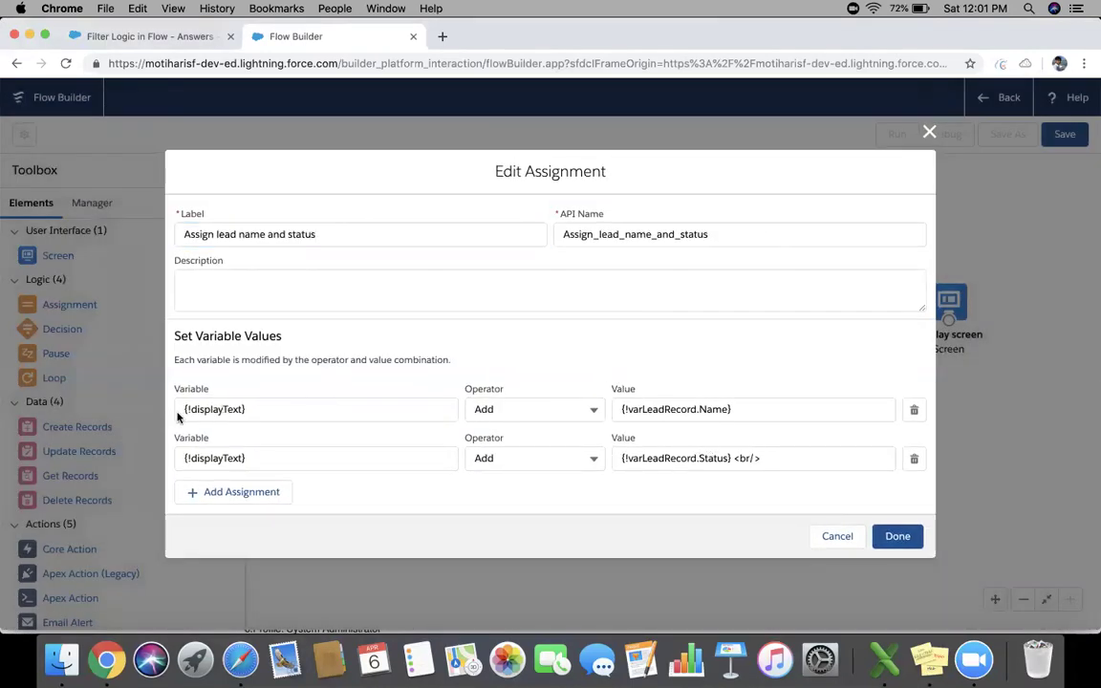
{"action": "left_click", "coordinate": [890, 535]}
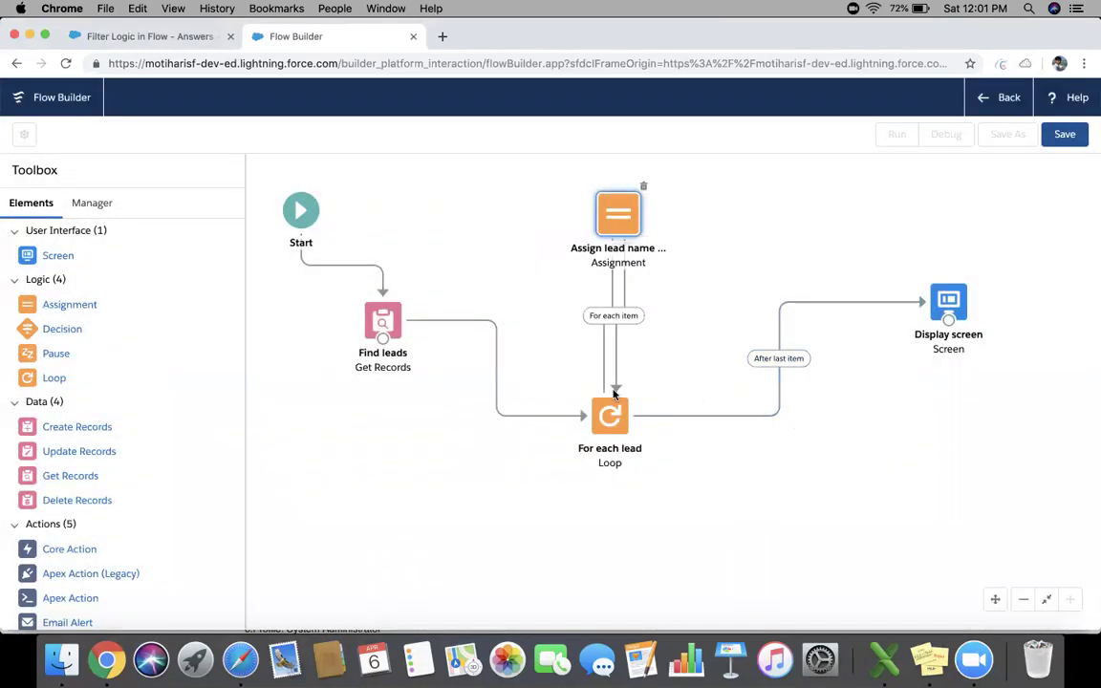
- Review the Display screen element and the resource used in its Show text component
{"action": "double_click", "coordinate": [948, 302]}
{"action": "scroll", "coordinate": [773, 409], "scroll_direction": "down", "scroll_amount": 2}
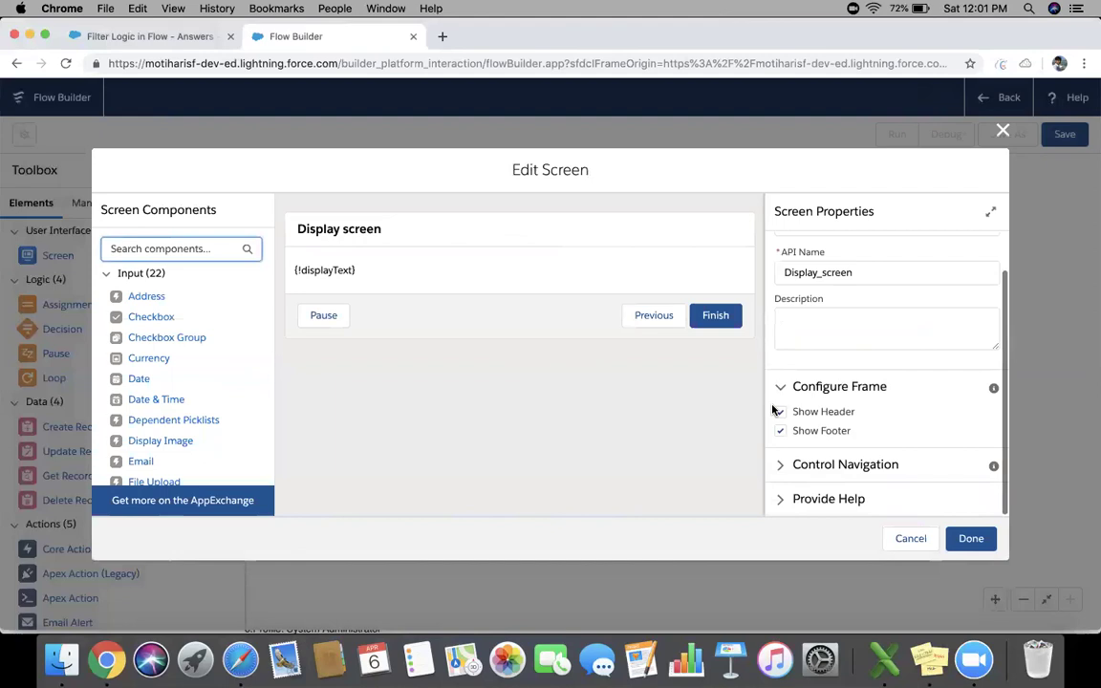
{"action": "left_click", "coordinate": [401, 275]}
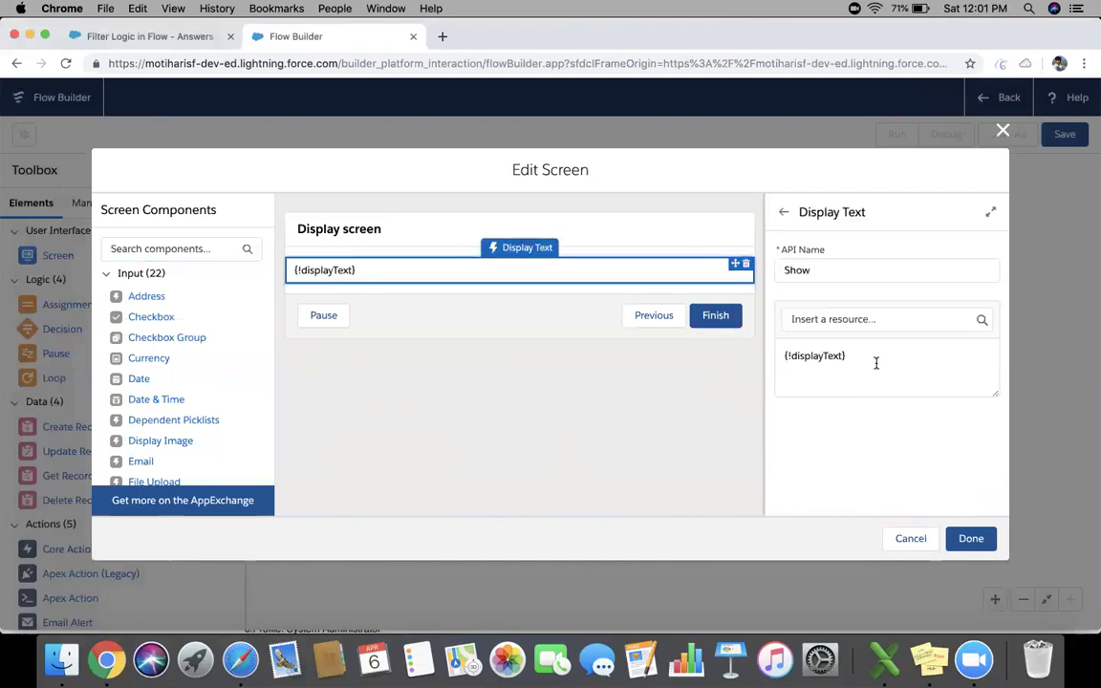
{"action": "left_click_drag", "start_coordinate": [864, 357], "coordinate": [799, 363]}
{"action": "left_click", "coordinate": [970, 539]}
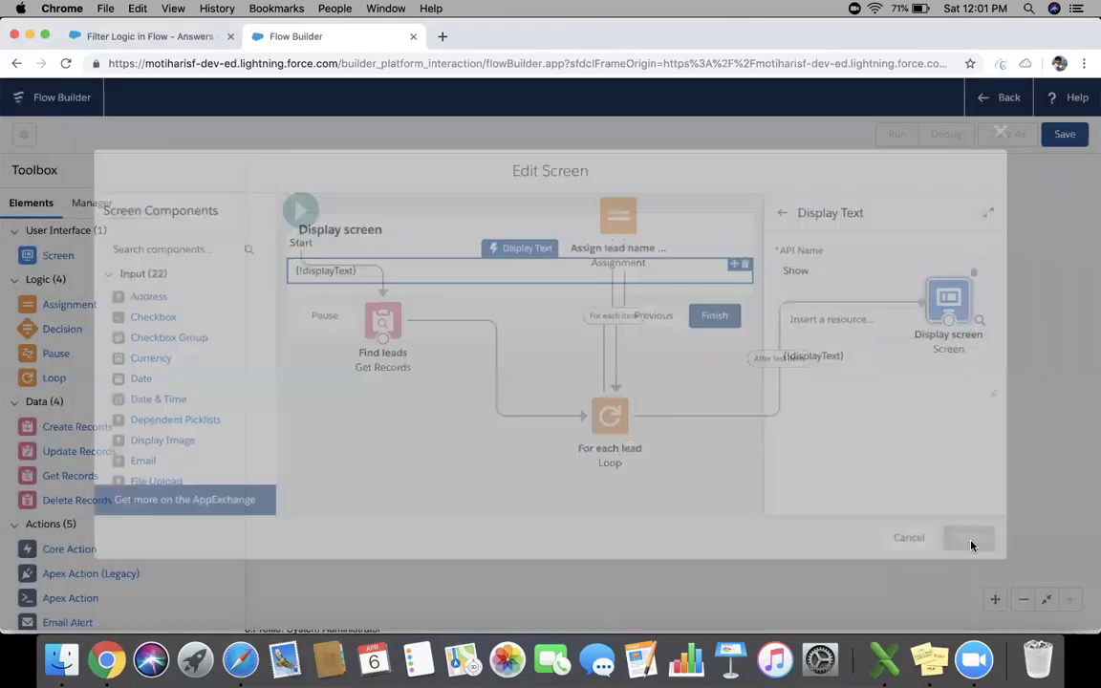
- Save the flow with the label "display Lead records", API name display_Lead_records and type Screen Flow
{"action": "left_click", "coordinate": [1064, 135]}
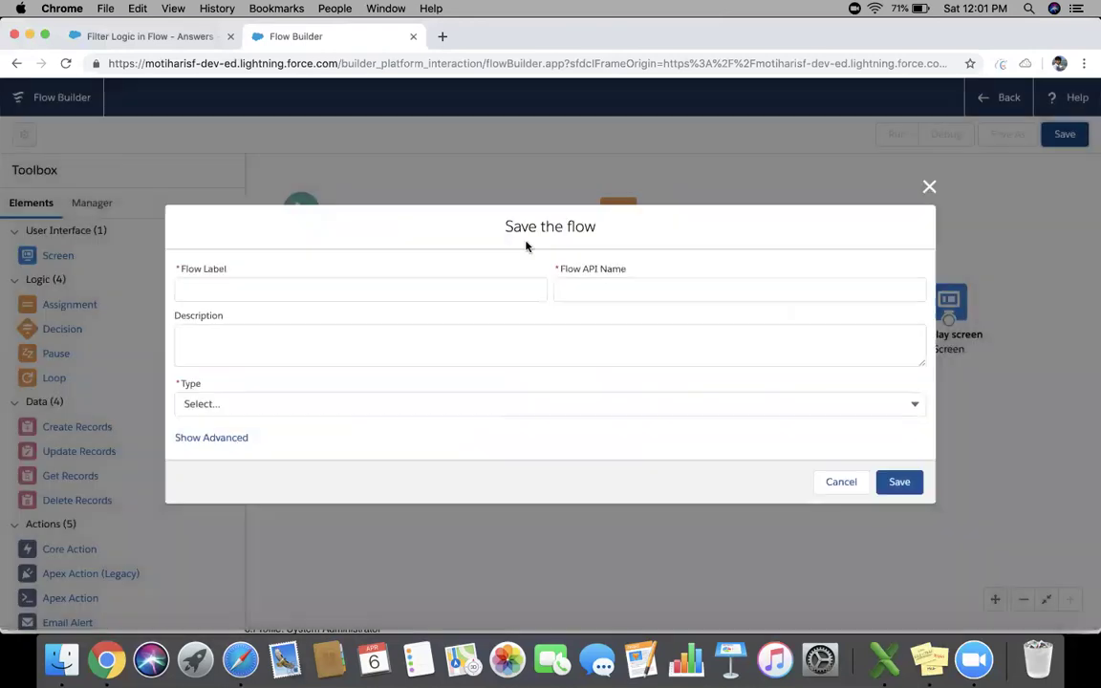
{"action": "type", "text": "display"}
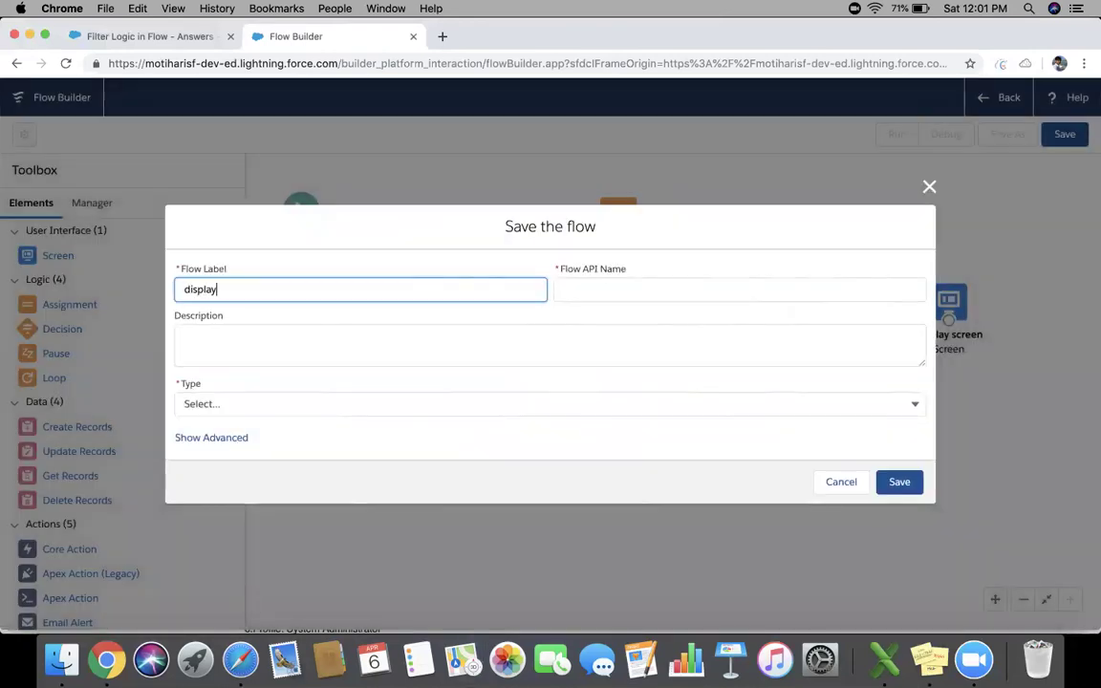
{"action": "type", "text": " Lead records"}
{"action": "key", "text": "Tab"}
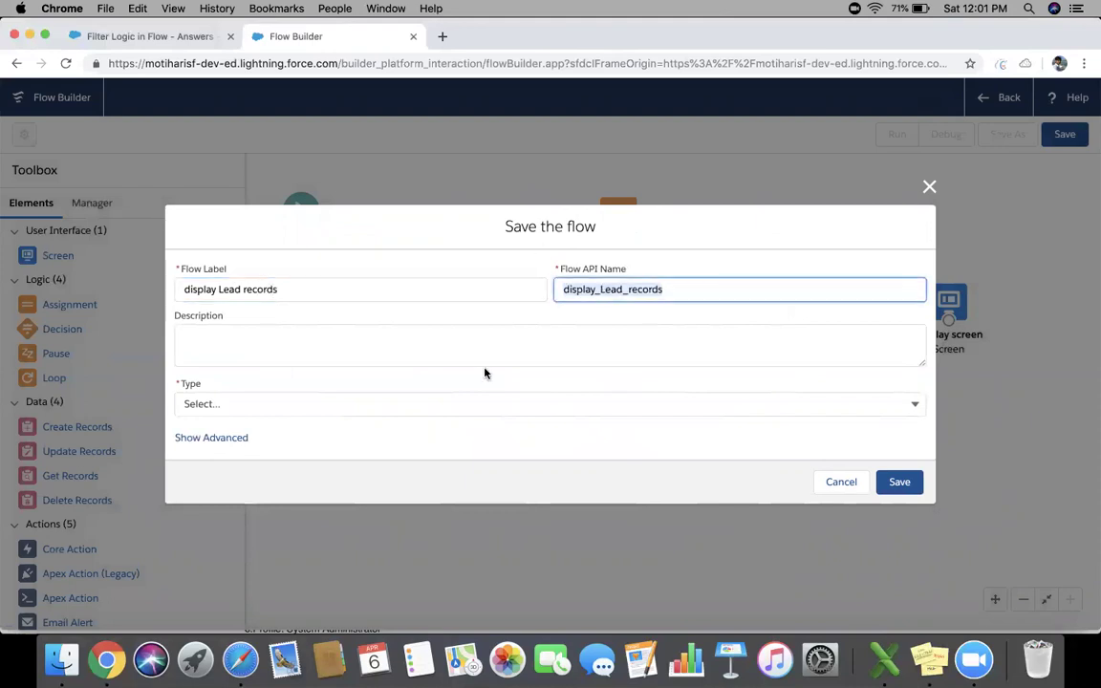
{"action": "left_click", "coordinate": [395, 404]}
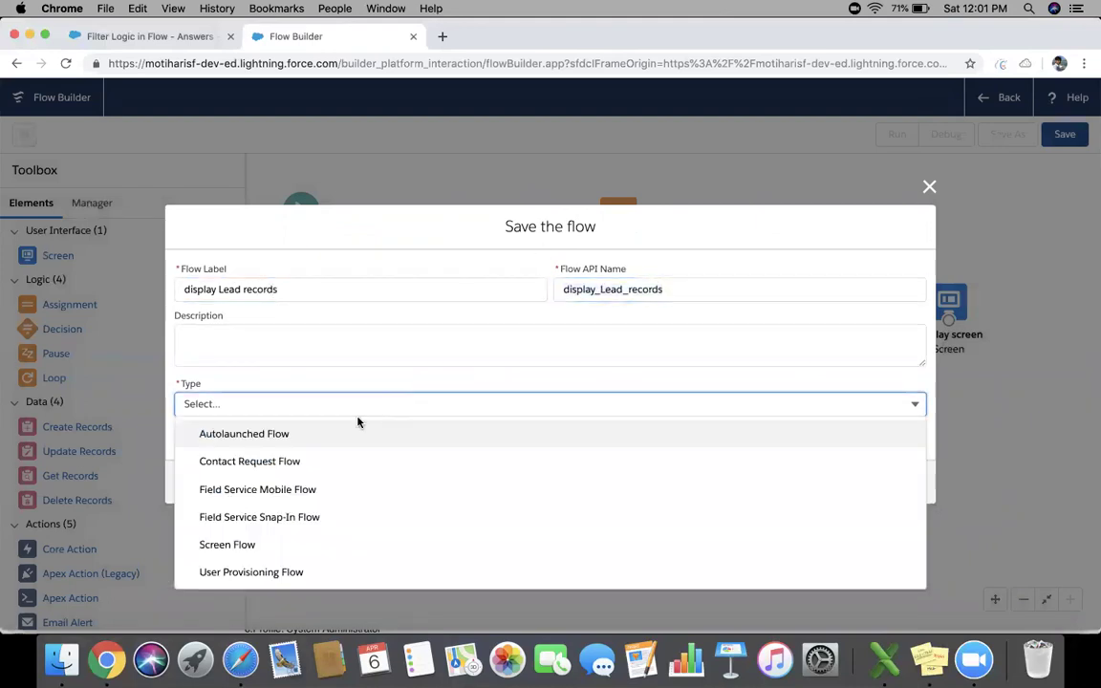
{"action": "left_click", "coordinate": [261, 545]}
{"action": "left_click", "coordinate": [899, 481]}
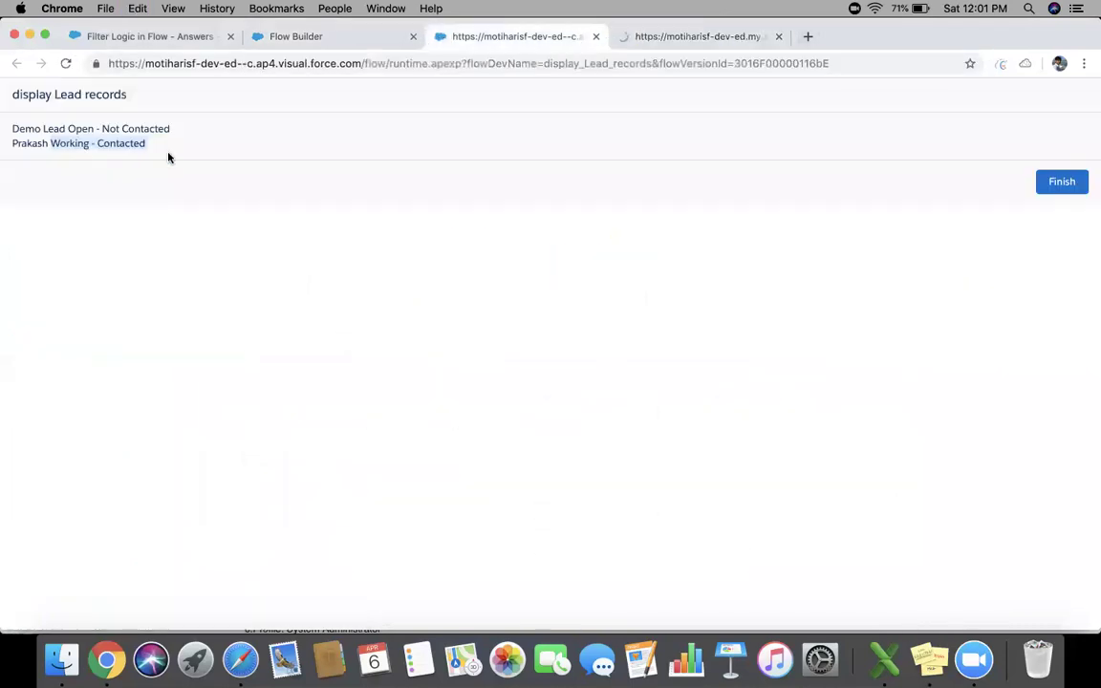
- Open the Leads list in the Sales app and compare the Lead Status of the last two leads with the flow's output
{"action": "left_click", "coordinate": [708, 38]}
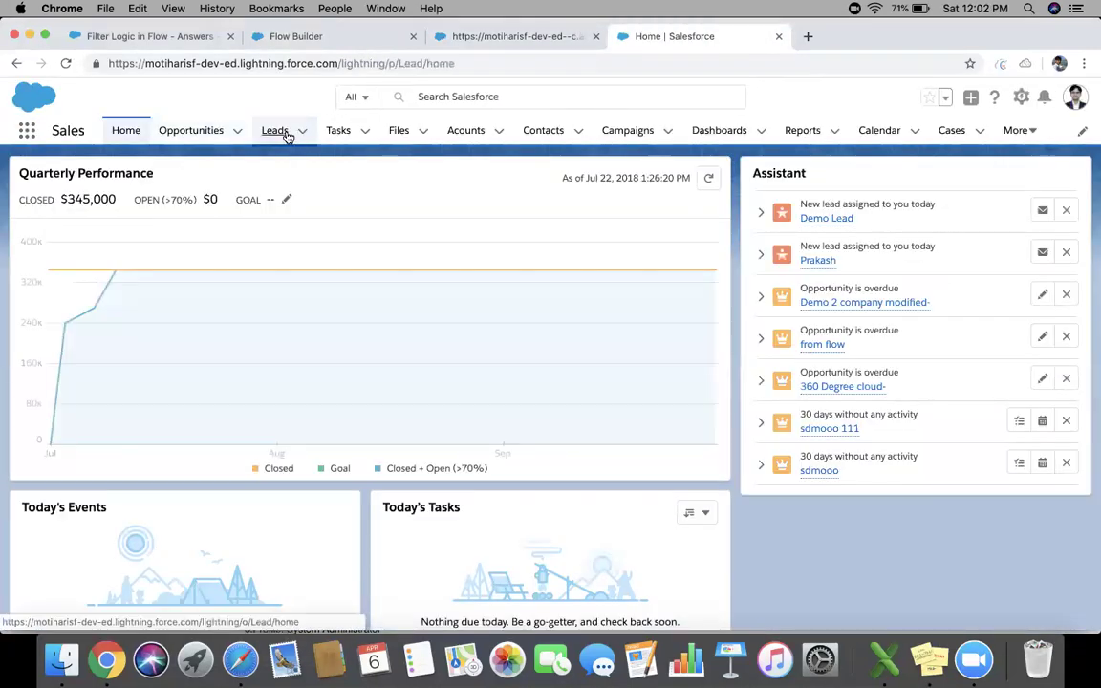
{"action": "left_click", "coordinate": [275, 131]}
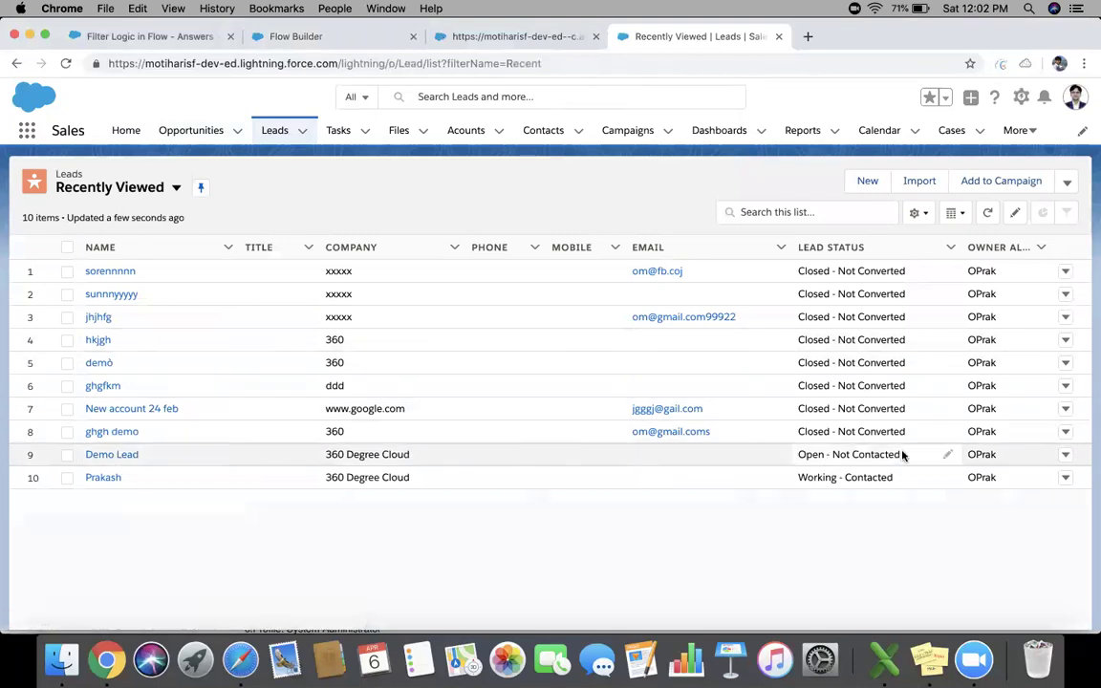
{"action": "left_click", "coordinate": [810, 454]}
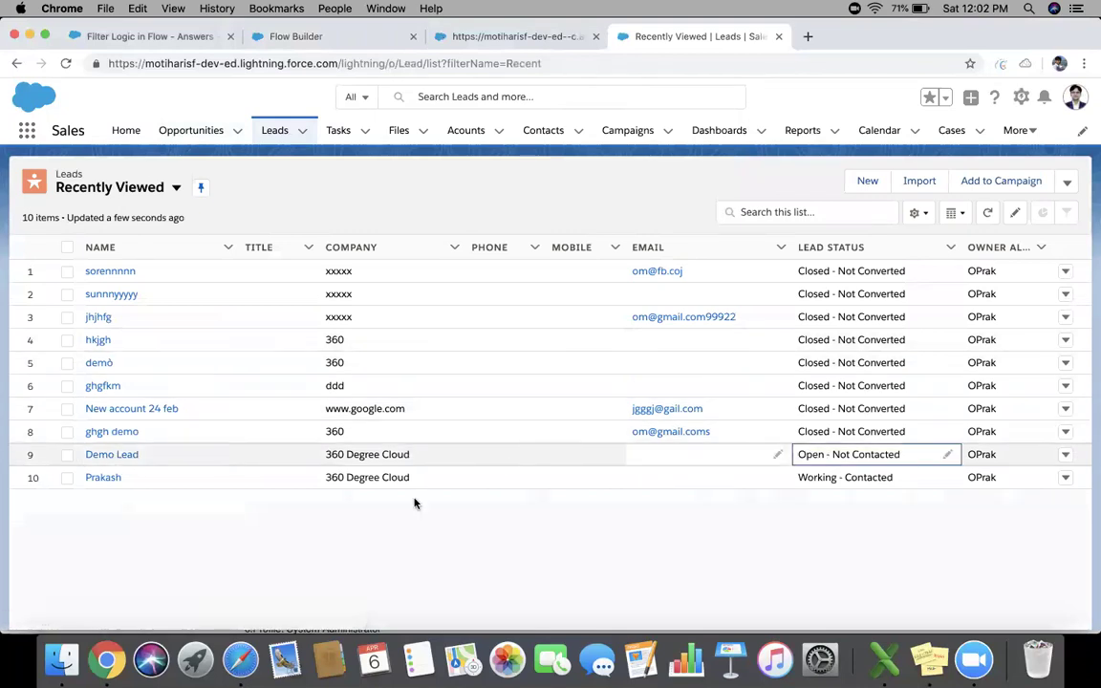
{"action": "left_click", "coordinate": [133, 485]}
{"action": "left_click", "coordinate": [810, 478]}
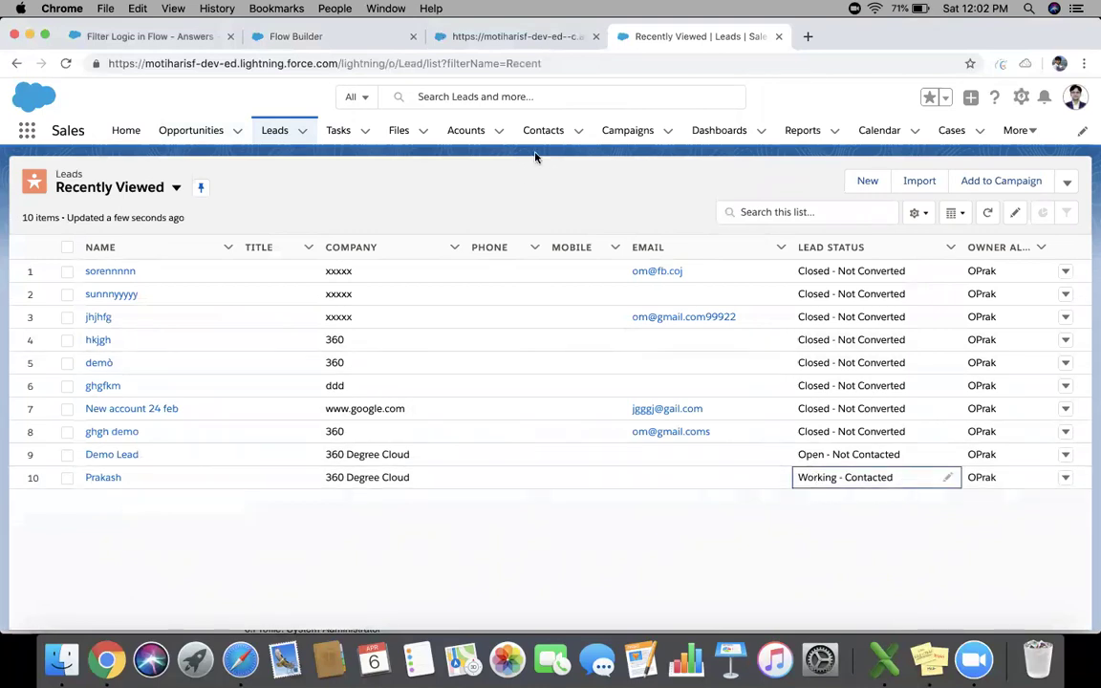